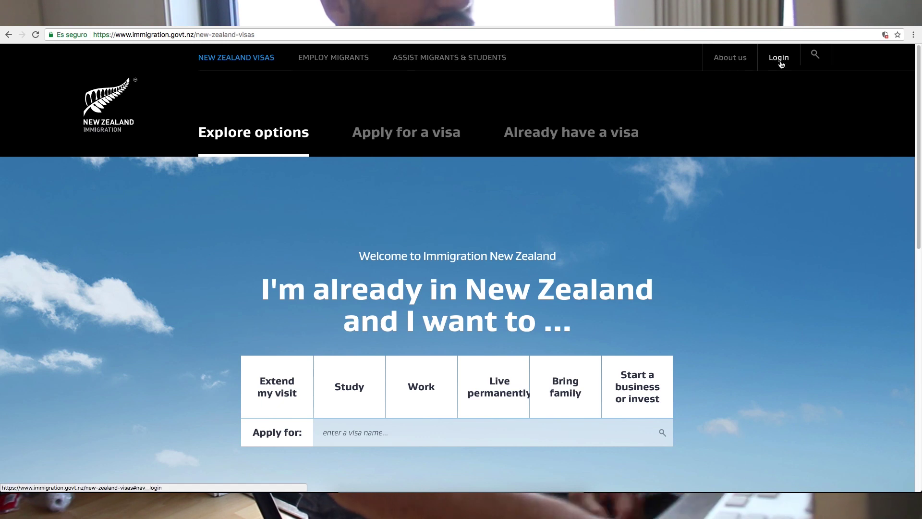
- Choose Student visa from the online services list and go to its RealMe login page
{"action": "left_click", "coordinate": [779, 59]}
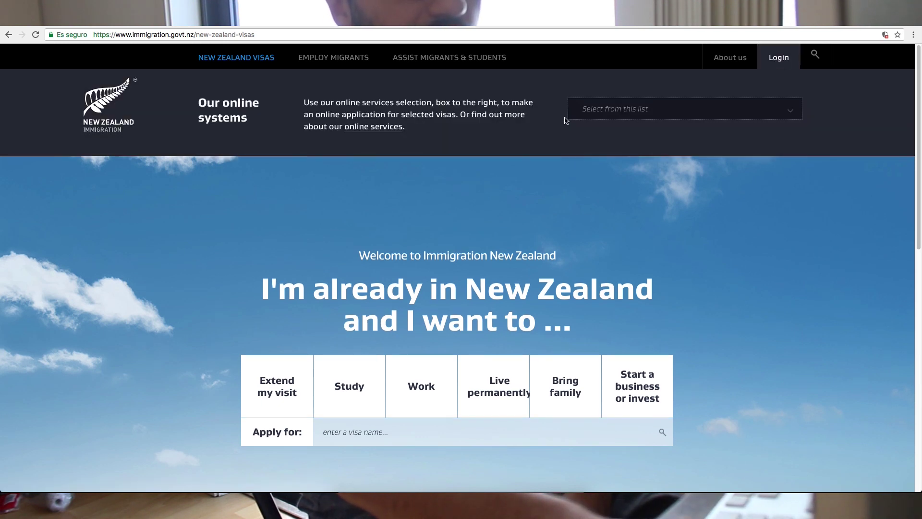
{"action": "left_click", "coordinate": [619, 114]}
{"action": "scroll", "coordinate": [665, 179], "scroll_direction": "down", "scroll_amount": 2}
{"action": "scroll", "coordinate": [666, 178], "scroll_direction": "down", "scroll_amount": 1}
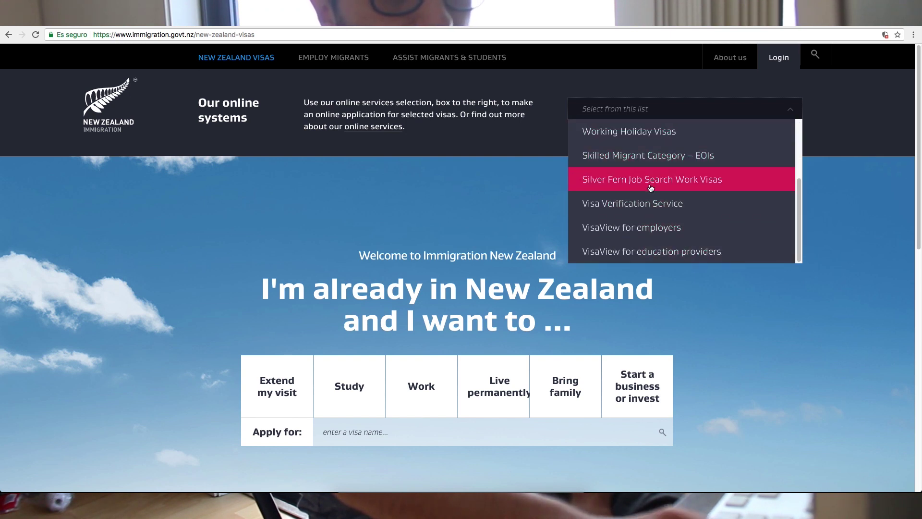
{"action": "scroll", "coordinate": [654, 193], "scroll_direction": "up", "scroll_amount": 1}
{"action": "scroll", "coordinate": [655, 193], "scroll_direction": "up", "scroll_amount": 1}
{"action": "scroll", "coordinate": [655, 194], "scroll_direction": "up", "scroll_amount": 1}
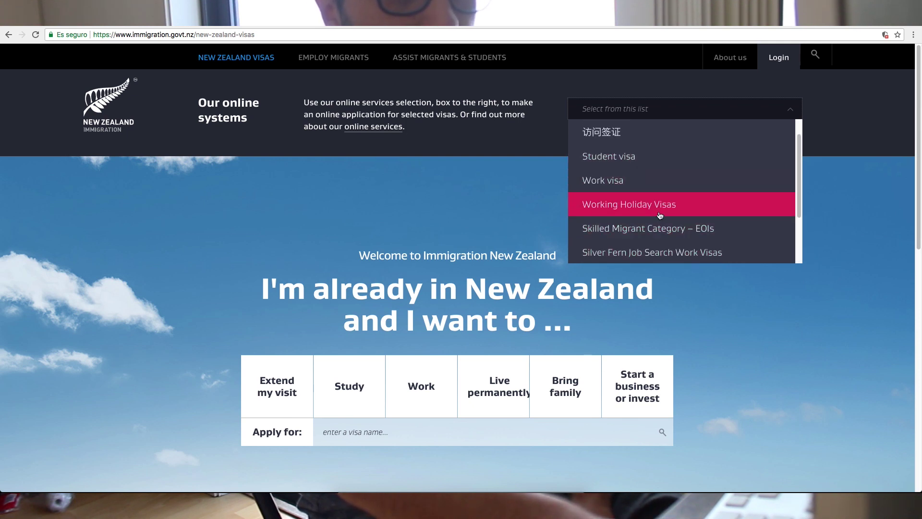
{"action": "left_click", "coordinate": [647, 162]}
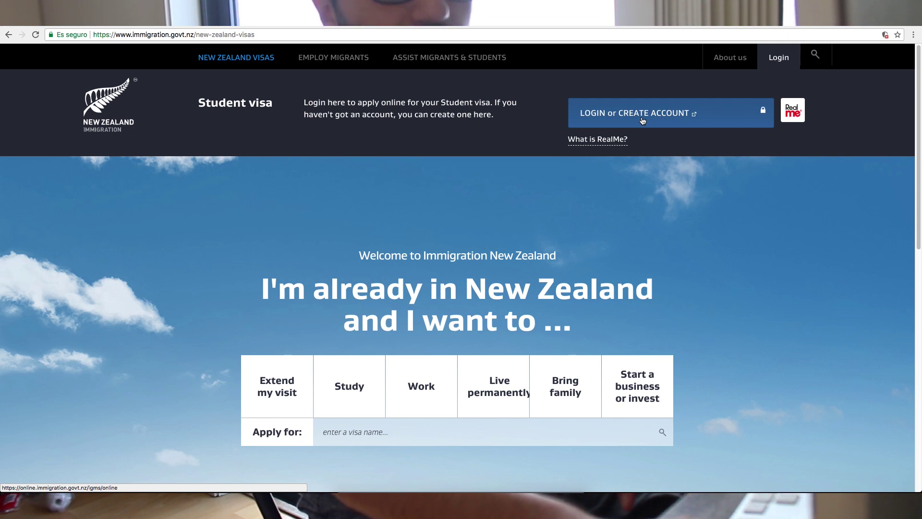
{"action": "left_click", "coordinate": [642, 120]}
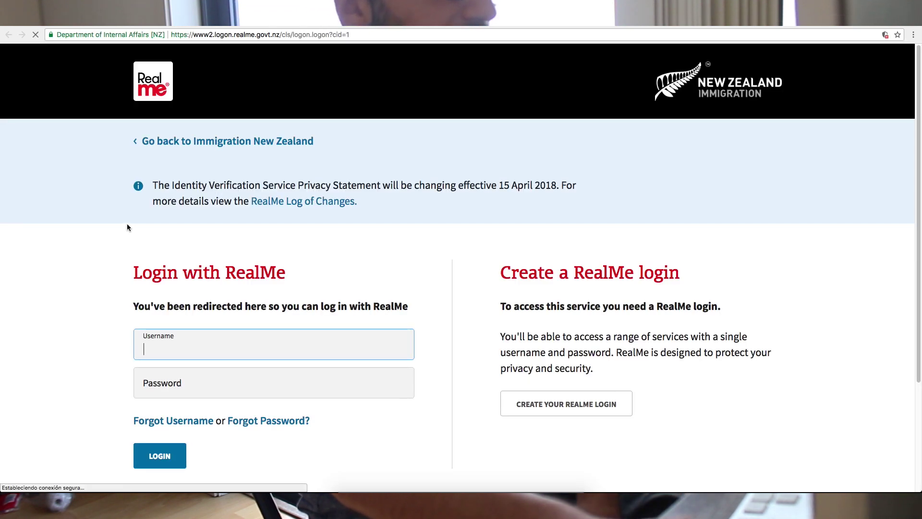
- Sign in to RealMe with the account username and password
{"action": "scroll", "coordinate": [64, 264], "scroll_direction": "down", "scroll_amount": 2}
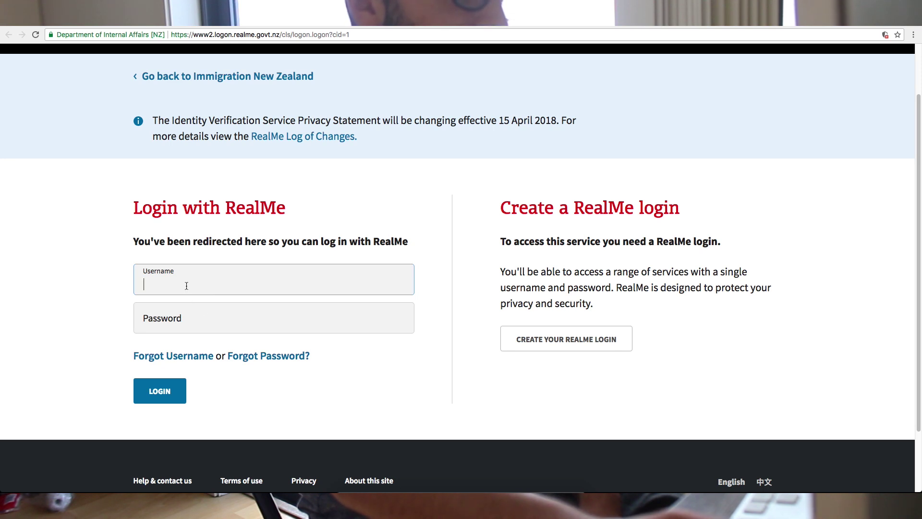
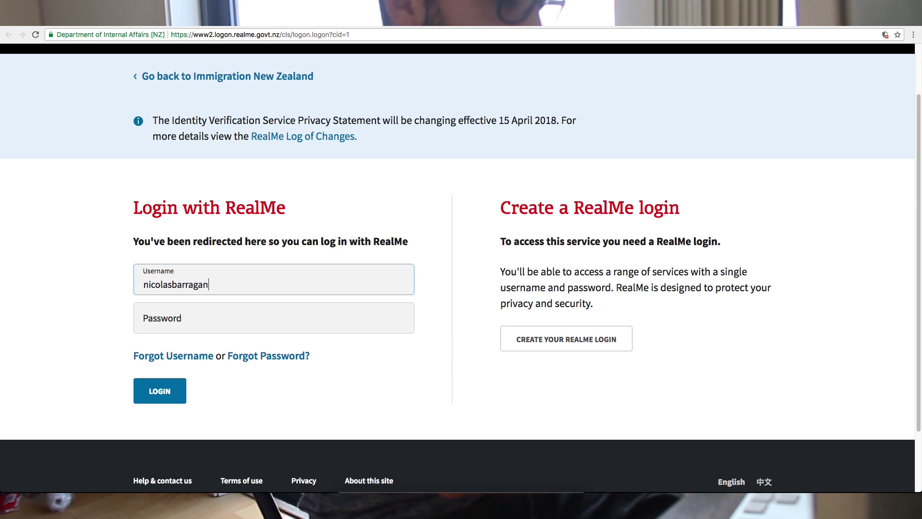
{"action": "key", "text": "Tab"}
{"action": "type", "text": "••••••"}
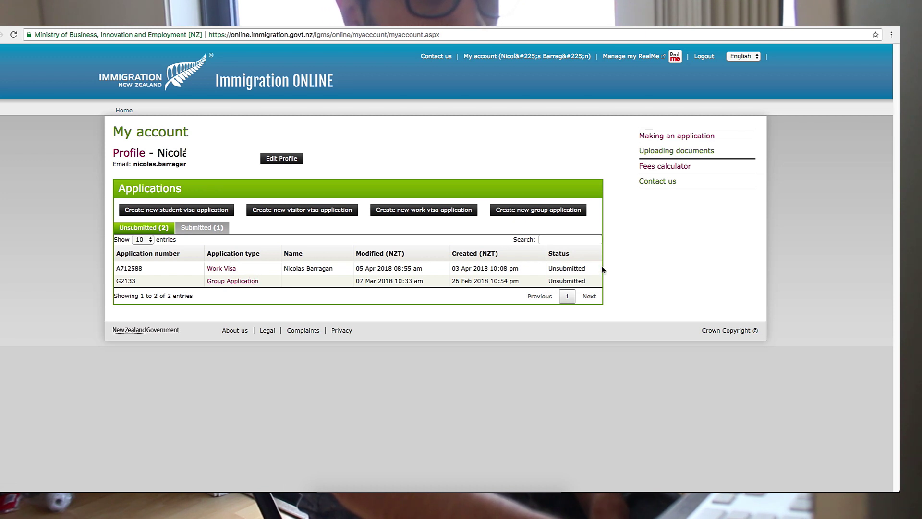
- Highlight the Work Visa's Unsubmitted status, then create a new student visa application
{"action": "left_click_drag", "start_coordinate": [548, 268], "coordinate": [585, 270]}
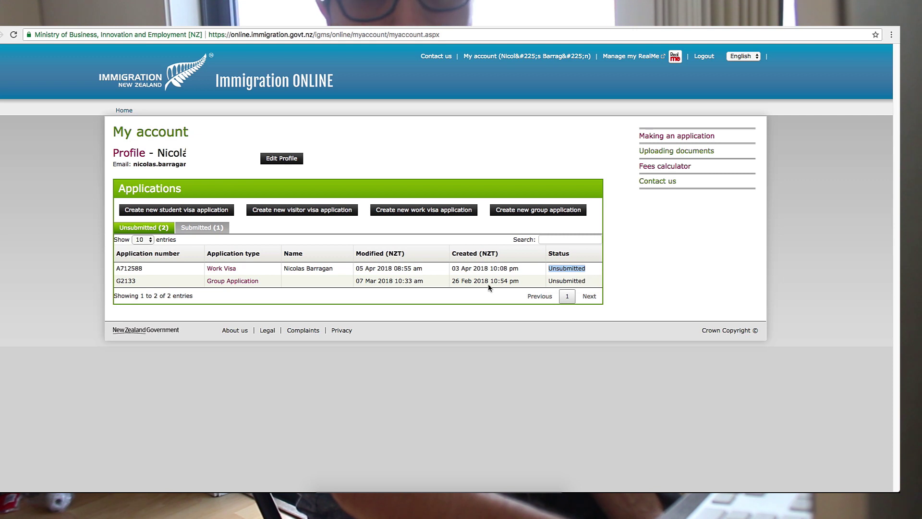
{"action": "left_click_drag", "start_coordinate": [549, 269], "coordinate": [586, 270]}
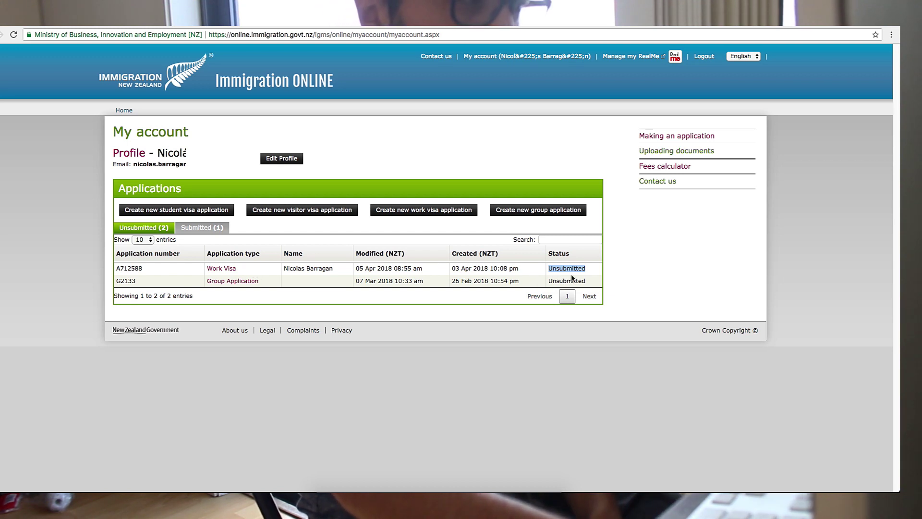
{"action": "left_click", "coordinate": [647, 258]}
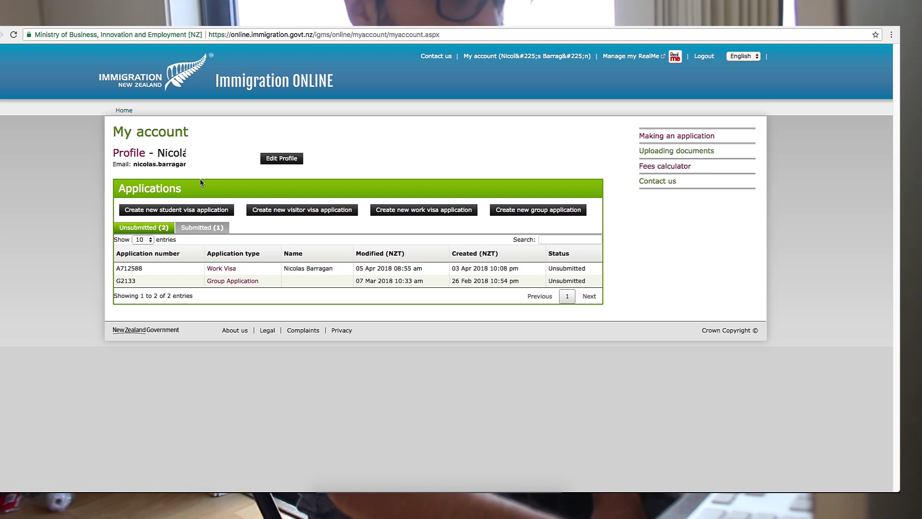
{"action": "left_click", "coordinate": [154, 217]}
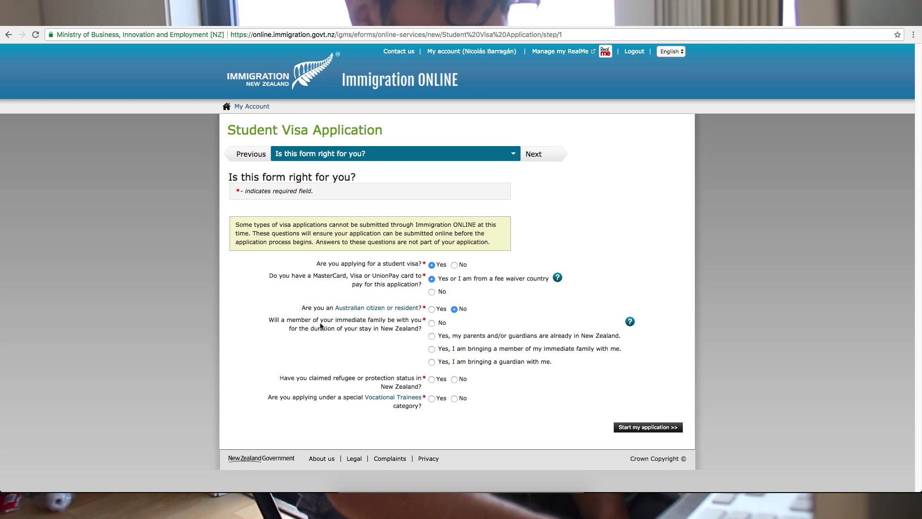
- Answer No to the immediate-family and Vocational Trainees eligibility questions
{"action": "left_click", "coordinate": [432, 324]}
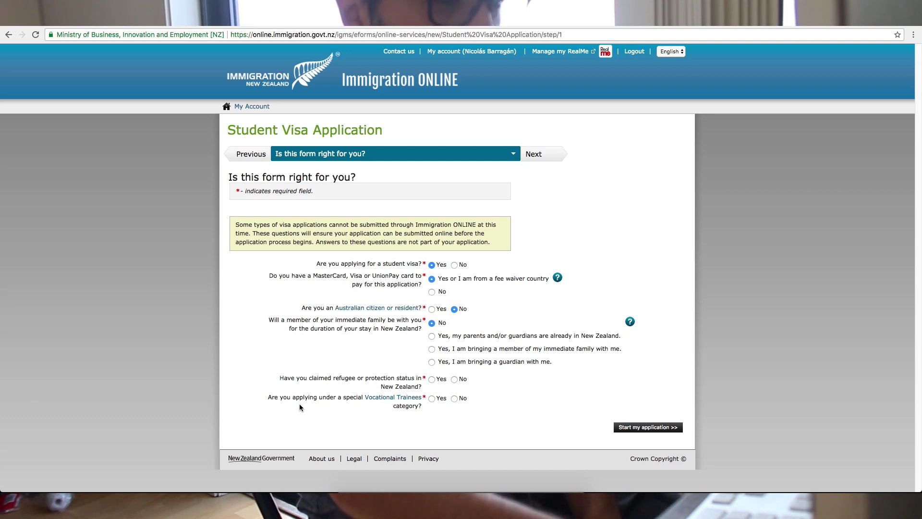
{"action": "left_click", "coordinate": [452, 399]}
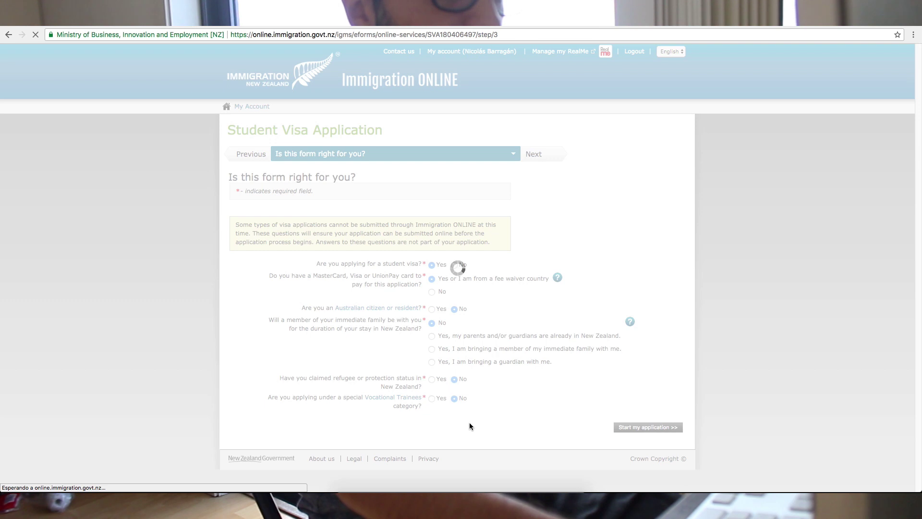
{"action": "scroll", "coordinate": [472, 435], "scroll_direction": "down", "scroll_amount": 2}
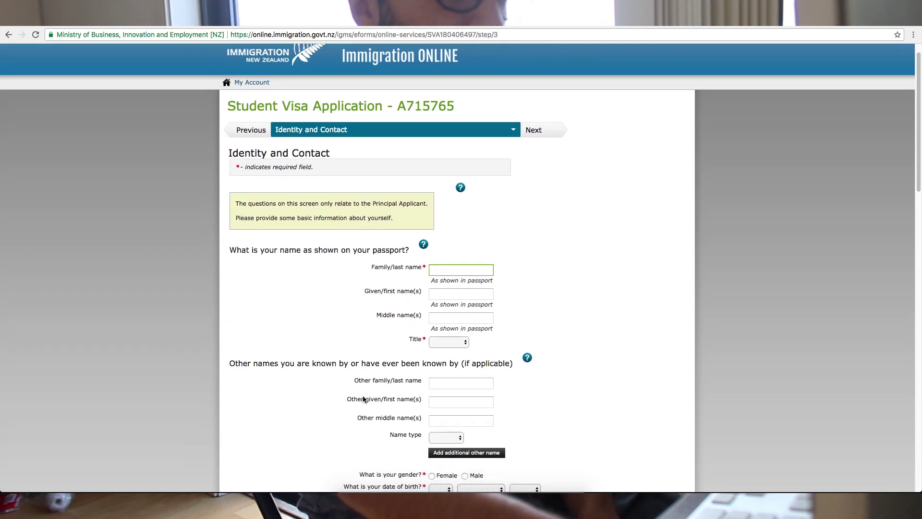
- Fill in the applicant's family and given names from the autocomplete suggestions
{"action": "scroll", "coordinate": [363, 398], "scroll_direction": "down", "scroll_amount": 3}
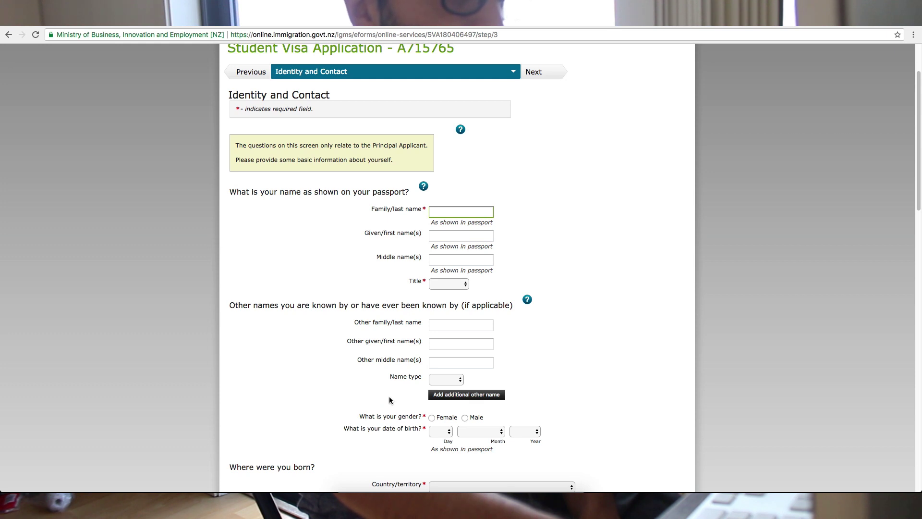
{"action": "type", "text": "B"}
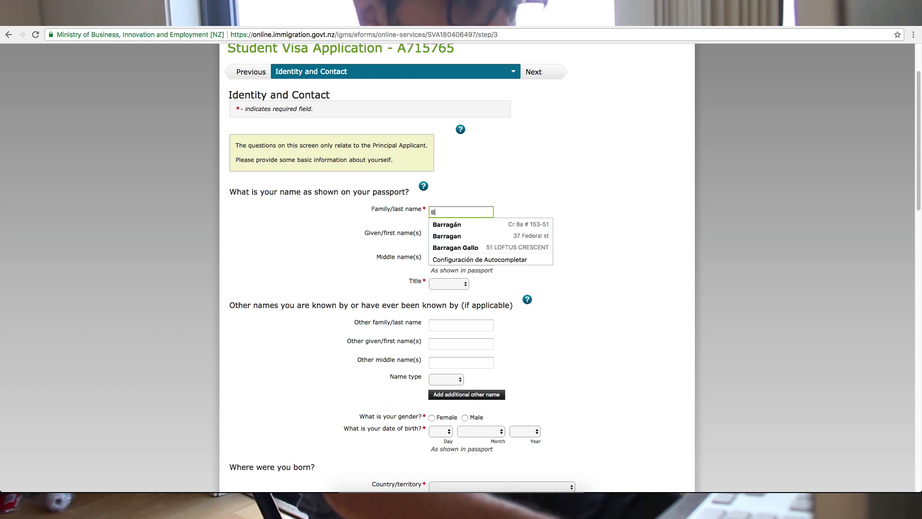
{"action": "key", "text": "Down"}
{"action": "key", "text": "Down"}
{"action": "key", "text": "Down"}
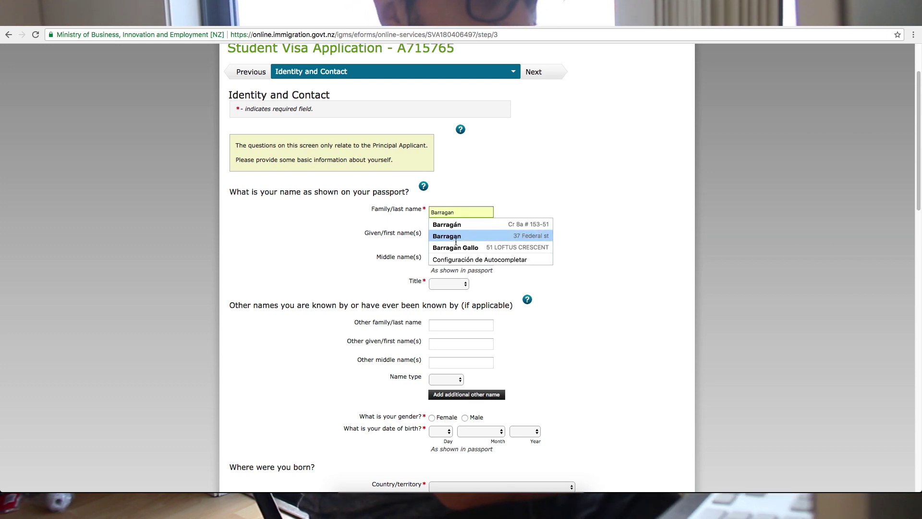
{"action": "key", "text": "Return"}
{"action": "left_click_drag", "start_coordinate": [468, 234], "coordinate": [423, 239]}
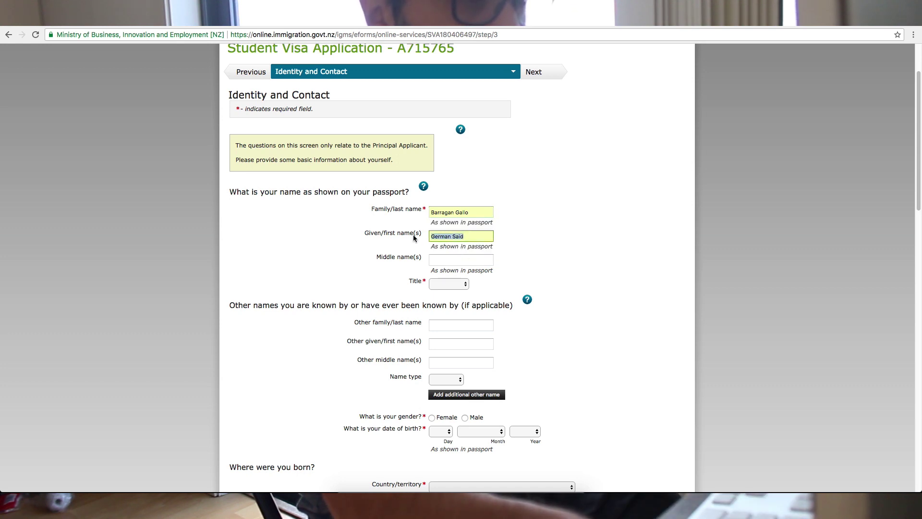
{"action": "key", "text": "BackSpace"}
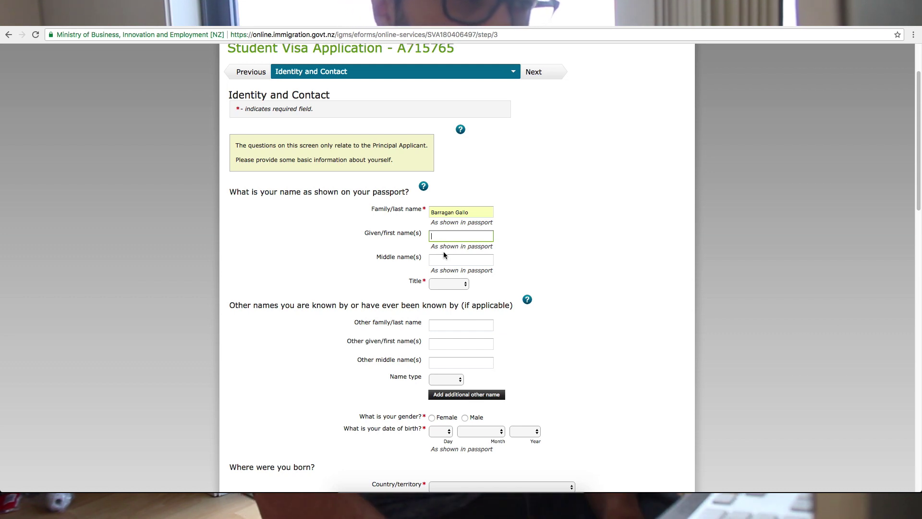
{"action": "type", "text": "Nicol"}
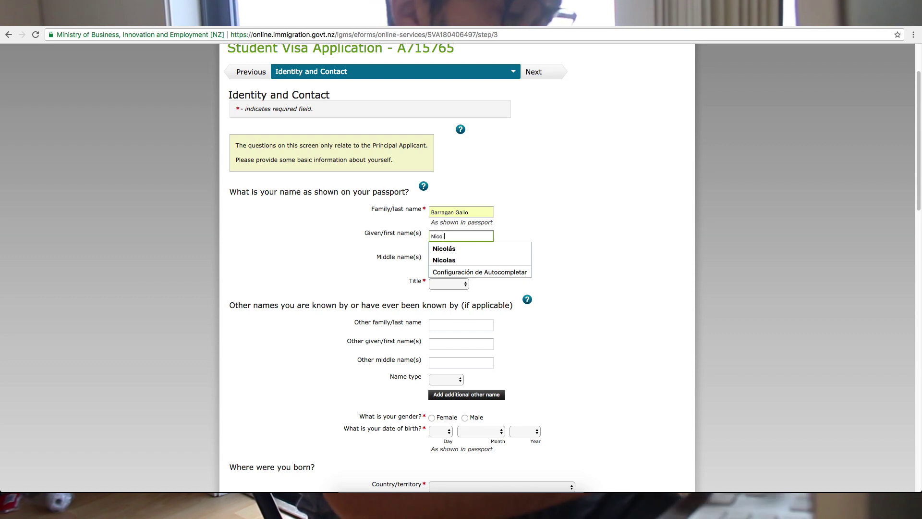
{"action": "key", "text": "Down"}
{"action": "key", "text": "Down"}
{"action": "key", "text": "Return"}
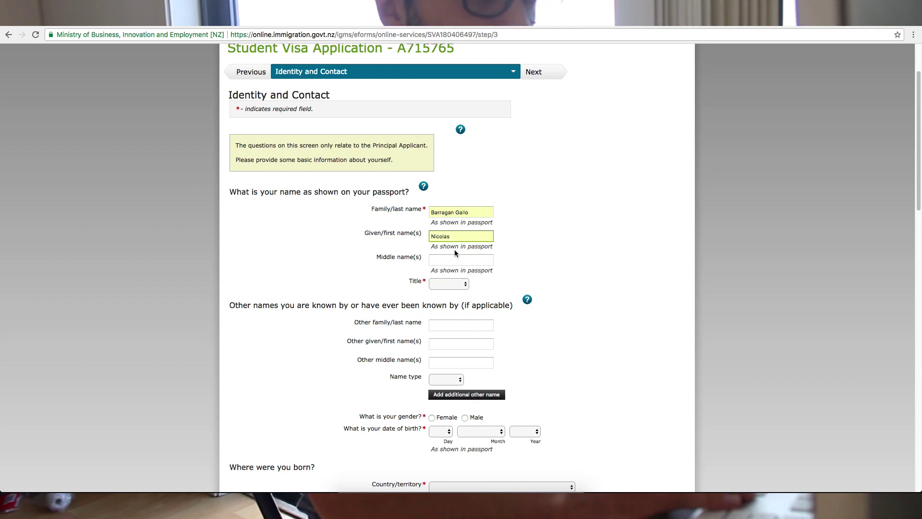
- Set the applicant's title to Mr
{"action": "left_click", "coordinate": [451, 263]}
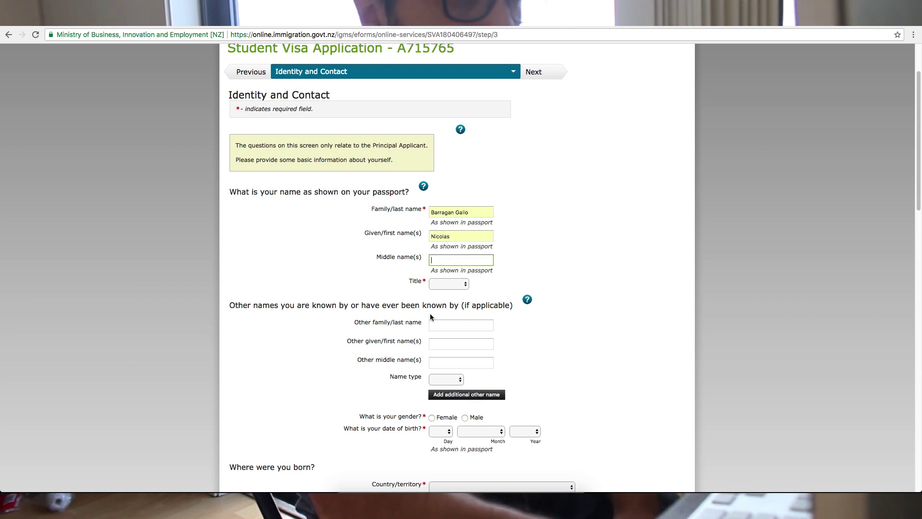
{"action": "left_click", "coordinate": [437, 284]}
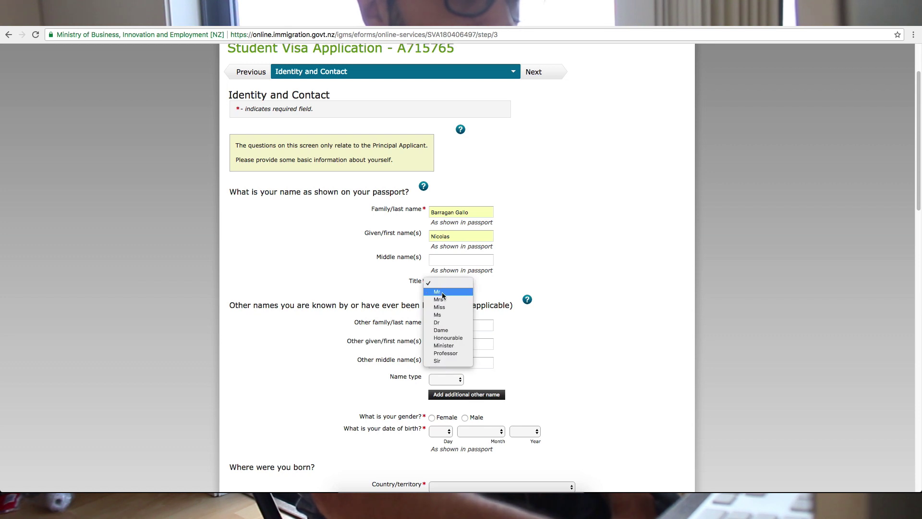
{"action": "left_click", "coordinate": [437, 292]}
{"action": "scroll", "coordinate": [368, 287], "scroll_direction": "down", "scroll_amount": 2}
{"action": "left_click", "coordinate": [451, 275]}
{"action": "scroll", "coordinate": [306, 302], "scroll_direction": "down", "scroll_amount": 3}
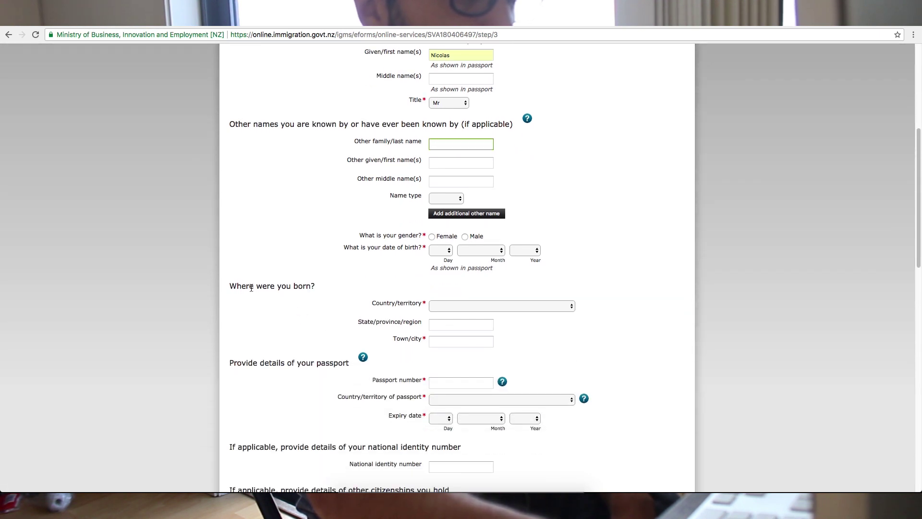
- Set the country of birth to Colombia
{"action": "left_click", "coordinate": [468, 306]}
{"action": "scroll", "coordinate": [462, 407], "scroll_direction": "down", "scroll_amount": 6}
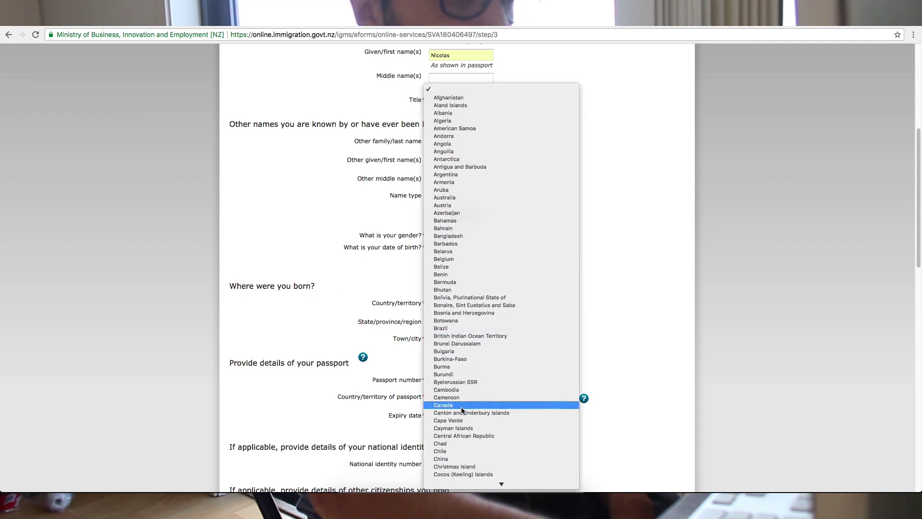
{"action": "left_click", "coordinate": [464, 412]}
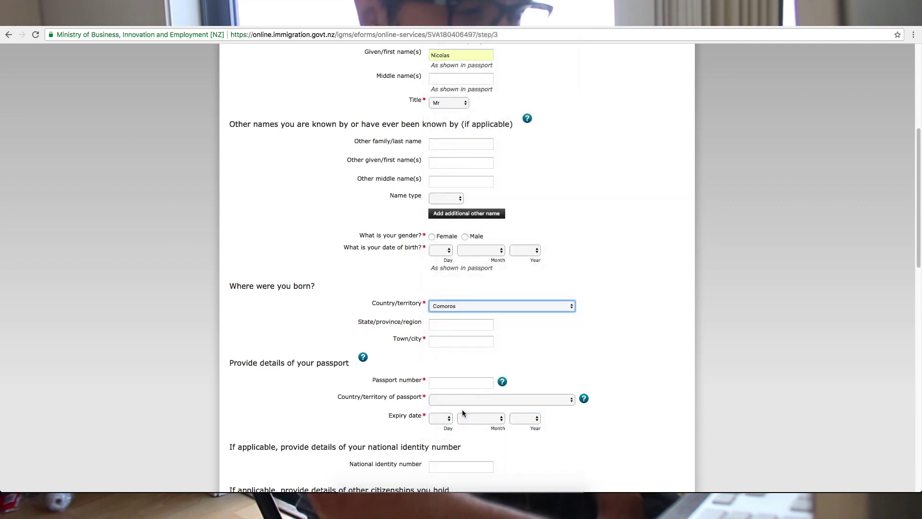
{"action": "left_click", "coordinate": [464, 305]}
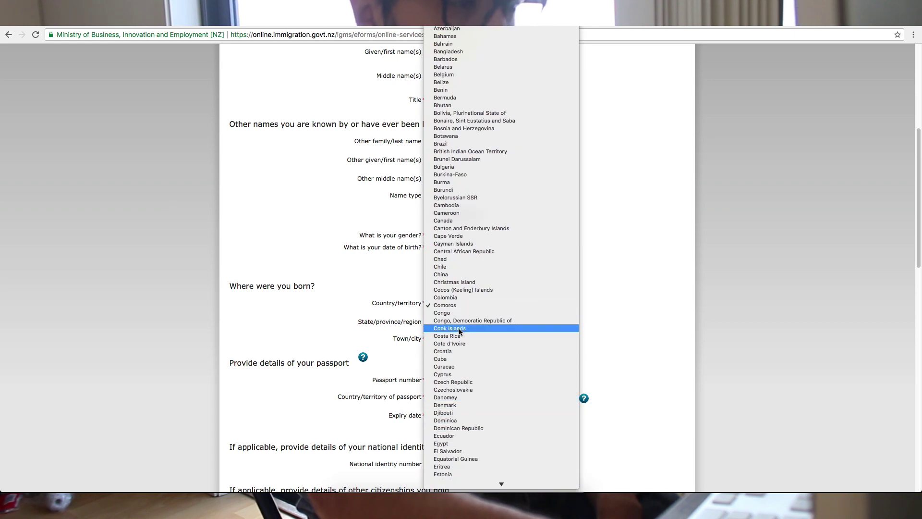
{"action": "left_click", "coordinate": [459, 297]}
- Enter Cundinamarca as the birth state/province/region
{"action": "left_click", "coordinate": [458, 324]}
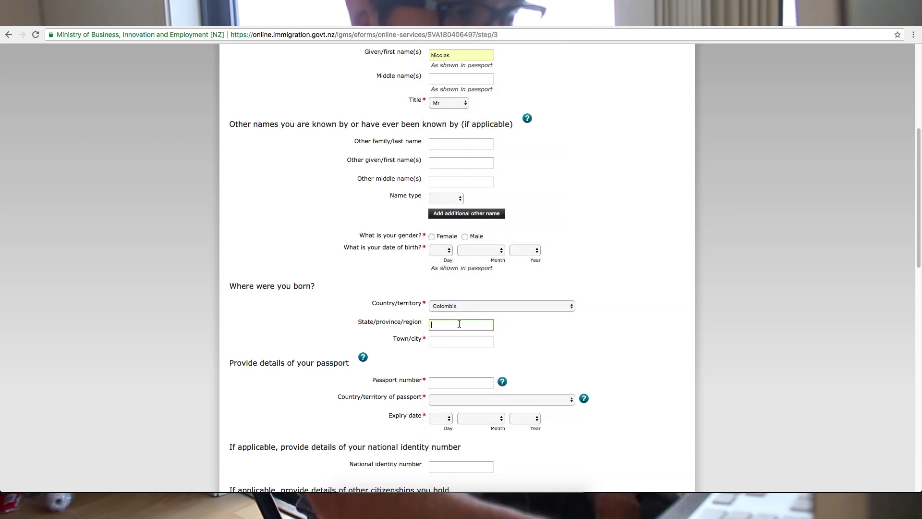
{"action": "type", "text": "Cund"}
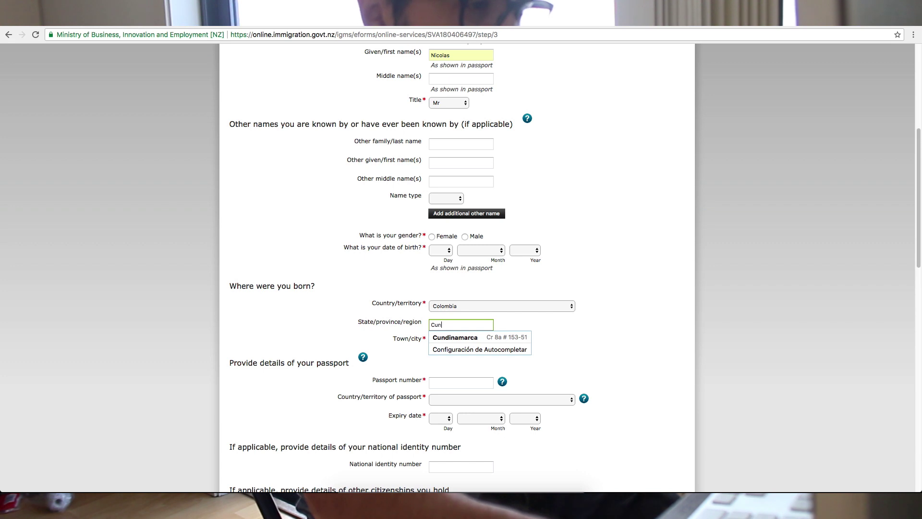
{"action": "key", "text": "Down"}
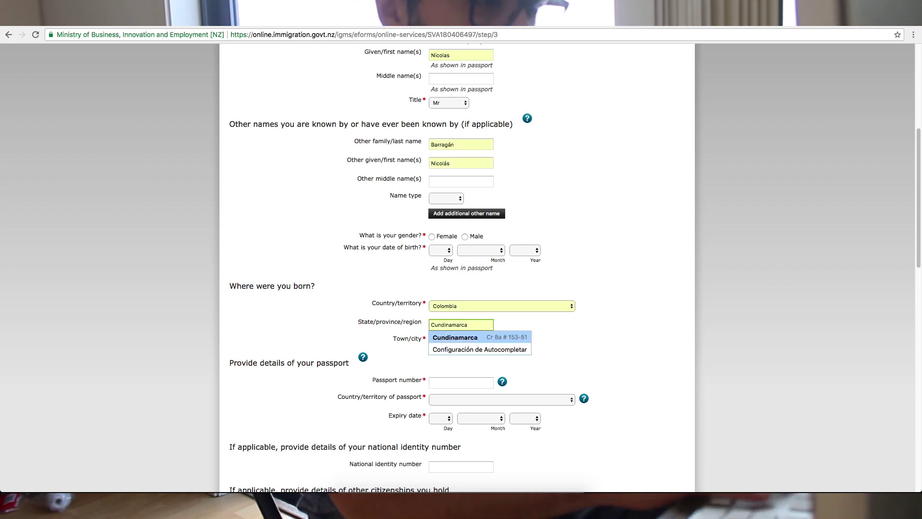
{"action": "left_click", "coordinate": [365, 285]}
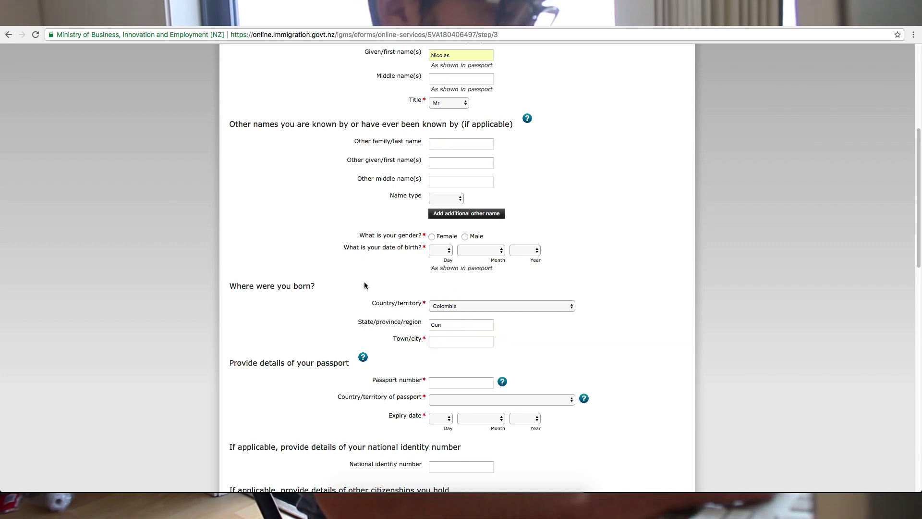
{"action": "left_click", "coordinate": [449, 327]}
{"action": "type", "text": "dinamarca"}
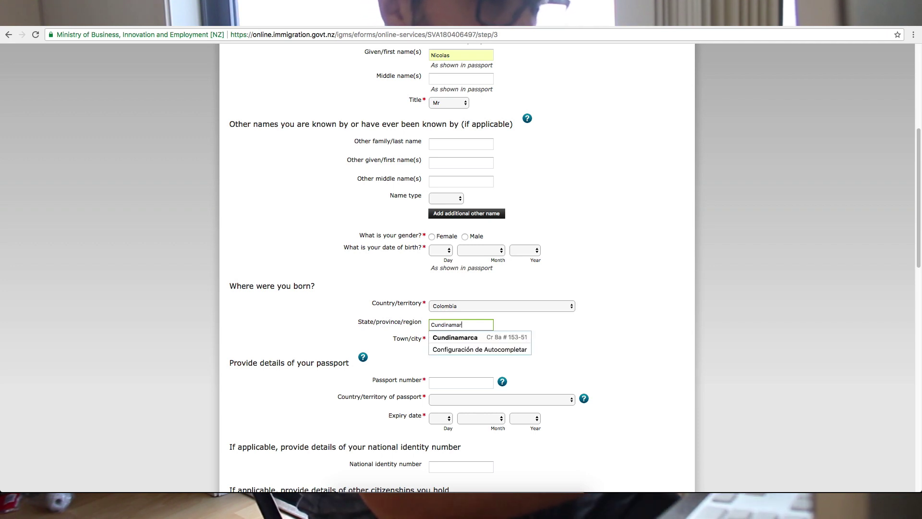
{"action": "left_click", "coordinate": [618, 344]}
- Enter Bogota as the birth town/city and move on to the passport number
{"action": "left_click", "coordinate": [462, 344]}
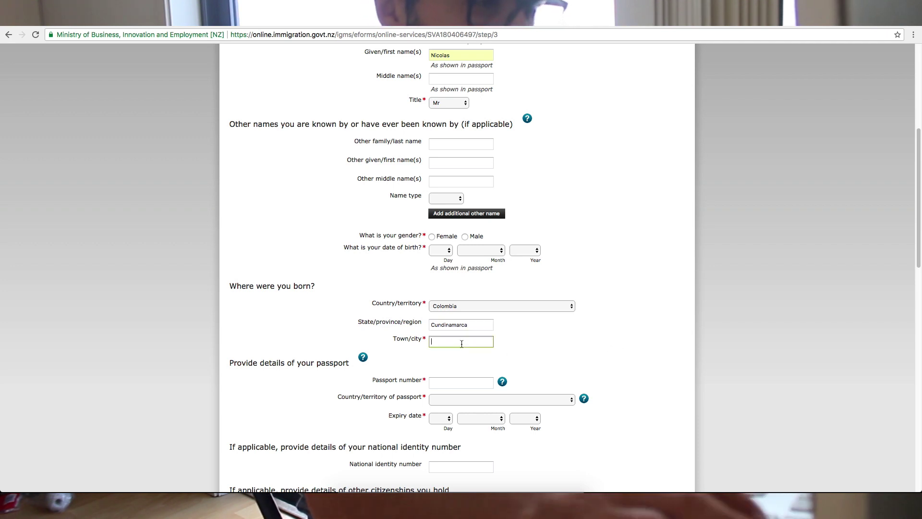
{"action": "type", "text": "Bogota"}
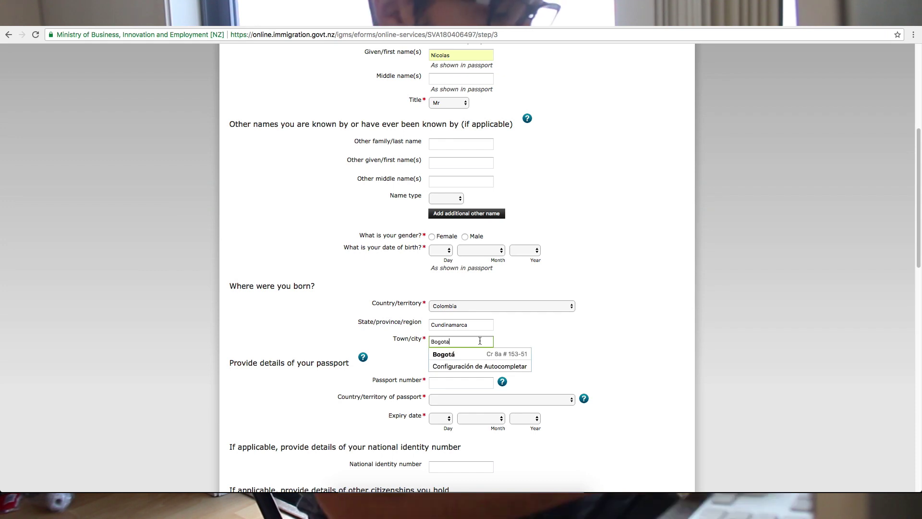
{"action": "left_click", "coordinate": [657, 341]}
{"action": "scroll", "coordinate": [652, 325], "scroll_direction": "down", "scroll_amount": 3}
{"action": "left_click", "coordinate": [461, 382]}
{"action": "scroll", "coordinate": [404, 272], "scroll_direction": "down", "scroll_amount": 2}
{"action": "scroll", "coordinate": [384, 315], "scroll_direction": "down", "scroll_amount": 1}
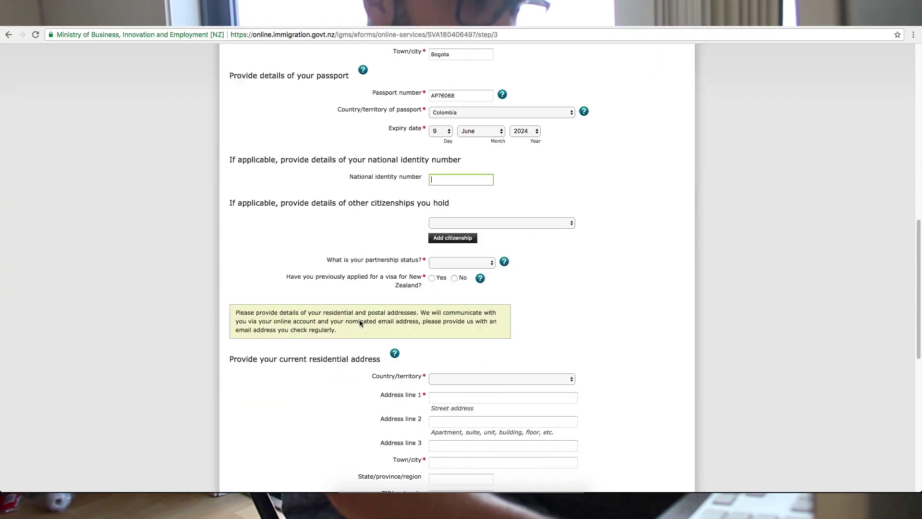
{"action": "scroll", "coordinate": [359, 322], "scroll_direction": "down", "scroll_amount": 4}
{"action": "scroll", "coordinate": [359, 320], "scroll_direction": "up", "scroll_amount": 1}
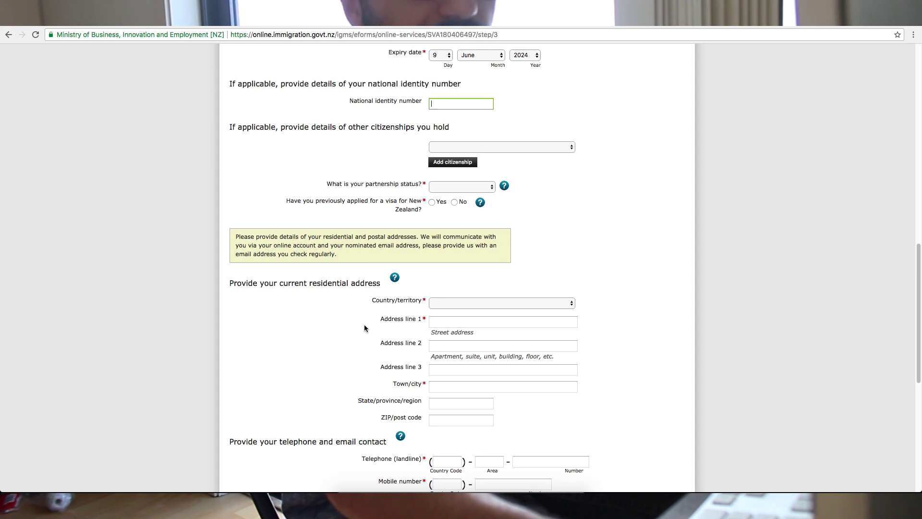
- Set the partnership status to Partner / de facto
{"action": "scroll", "coordinate": [305, 301], "scroll_direction": "up", "scroll_amount": 1}
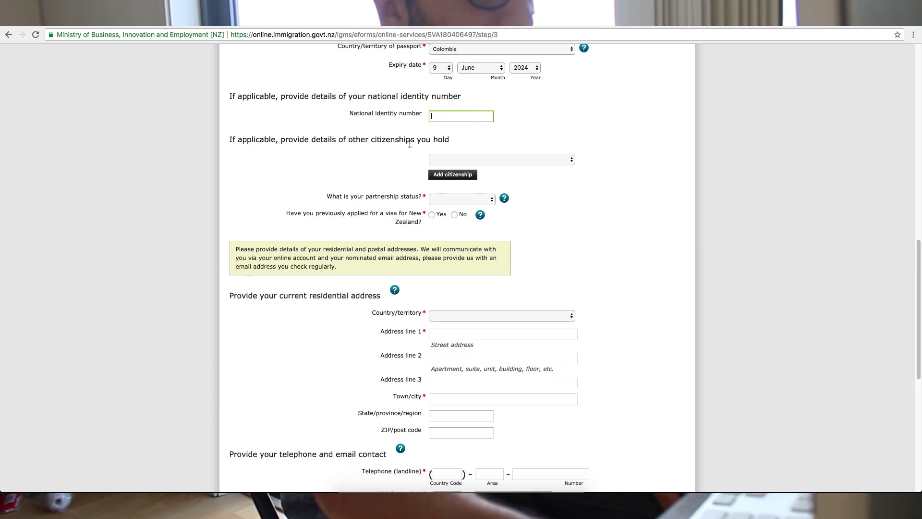
{"action": "scroll", "coordinate": [334, 189], "scroll_direction": "down", "scroll_amount": 3}
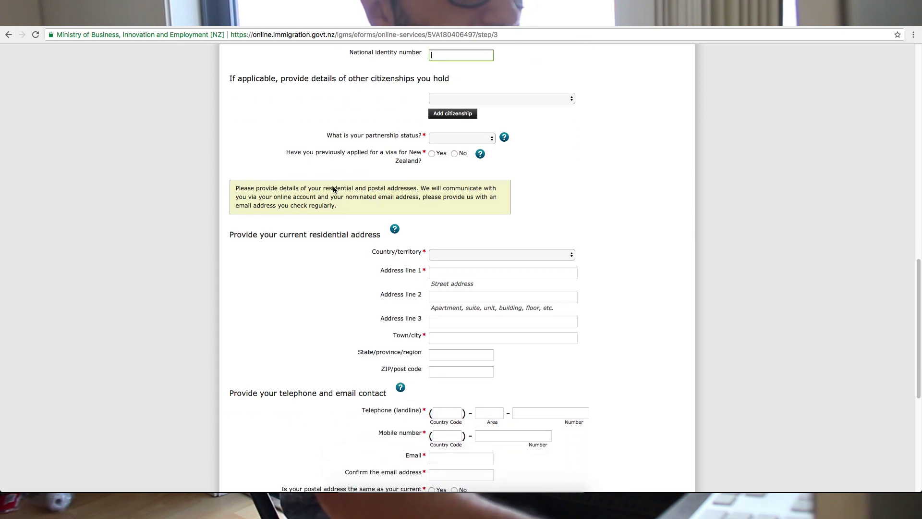
{"action": "scroll", "coordinate": [333, 186], "scroll_direction": "down", "scroll_amount": 1}
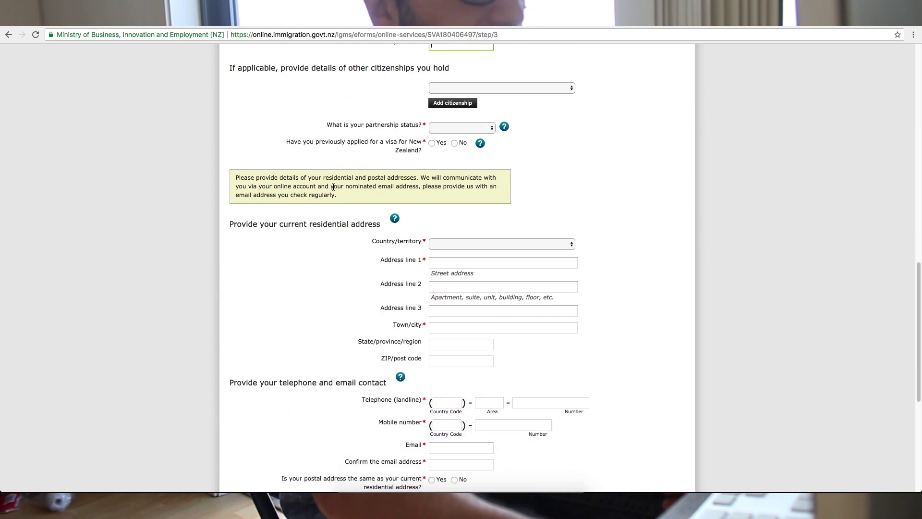
{"action": "left_click", "coordinate": [461, 128]}
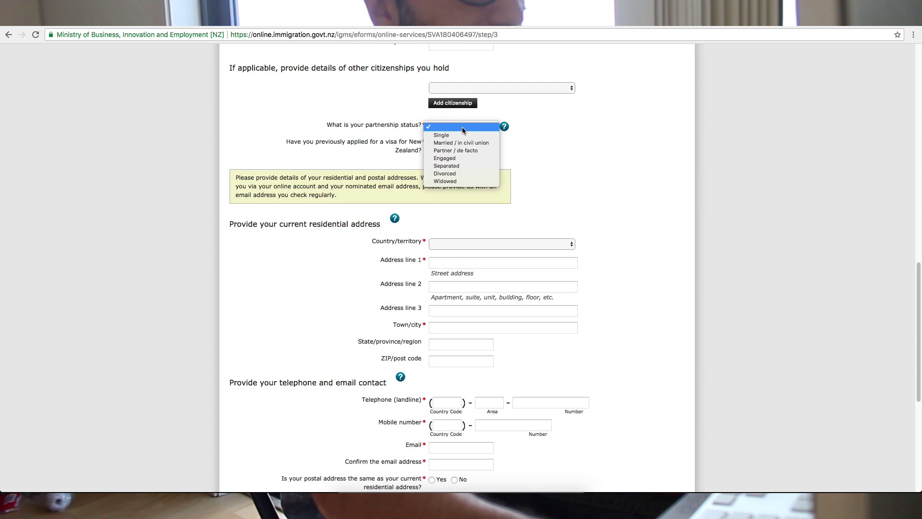
{"action": "left_click", "coordinate": [465, 151]}
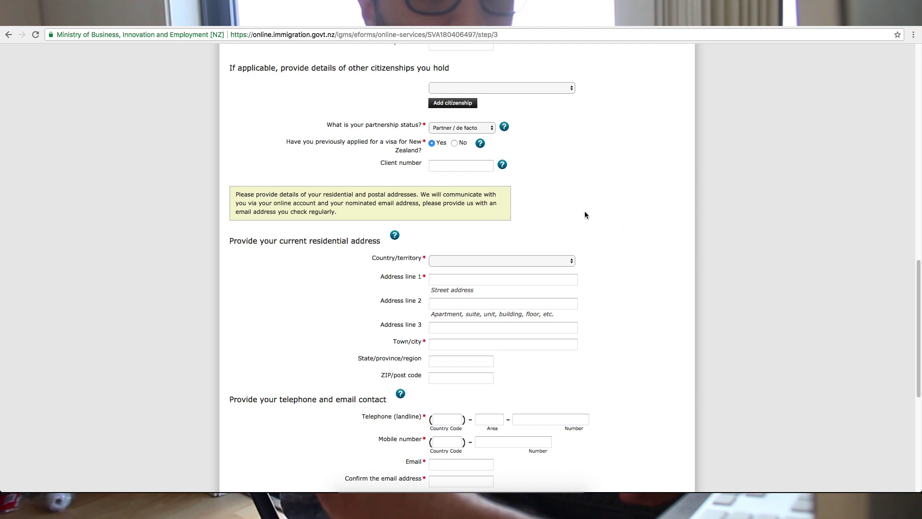
- Answer No to having applied for a New Zealand visa before
{"action": "left_click", "coordinate": [454, 143]}
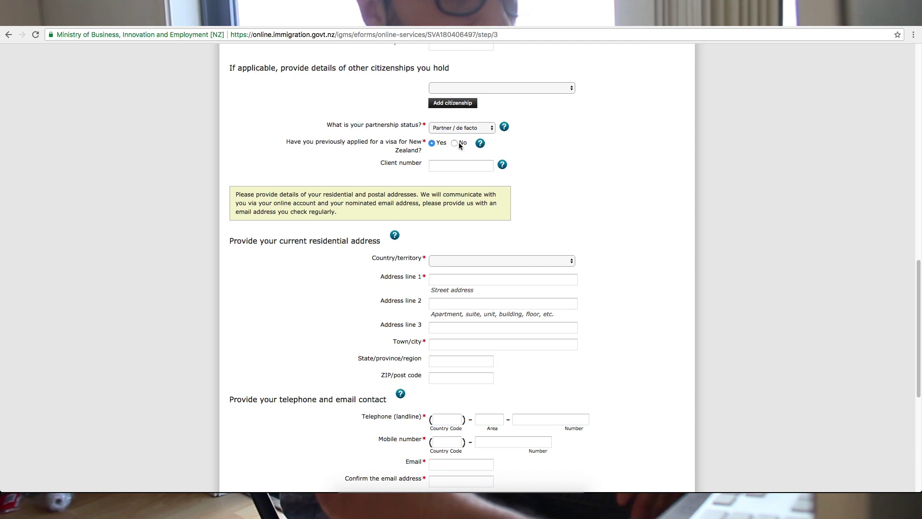
{"action": "scroll", "coordinate": [488, 173], "scroll_direction": "down", "scroll_amount": 2}
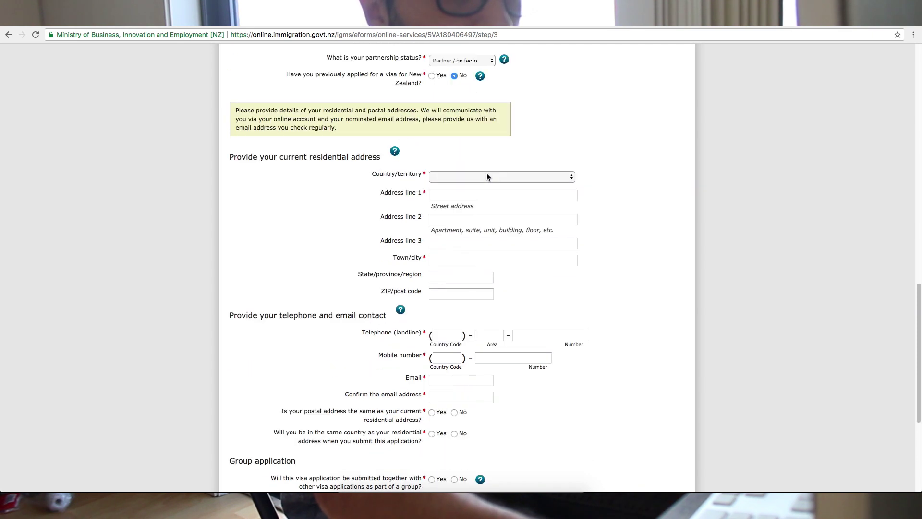
{"action": "scroll", "coordinate": [485, 171], "scroll_direction": "down", "scroll_amount": 2}
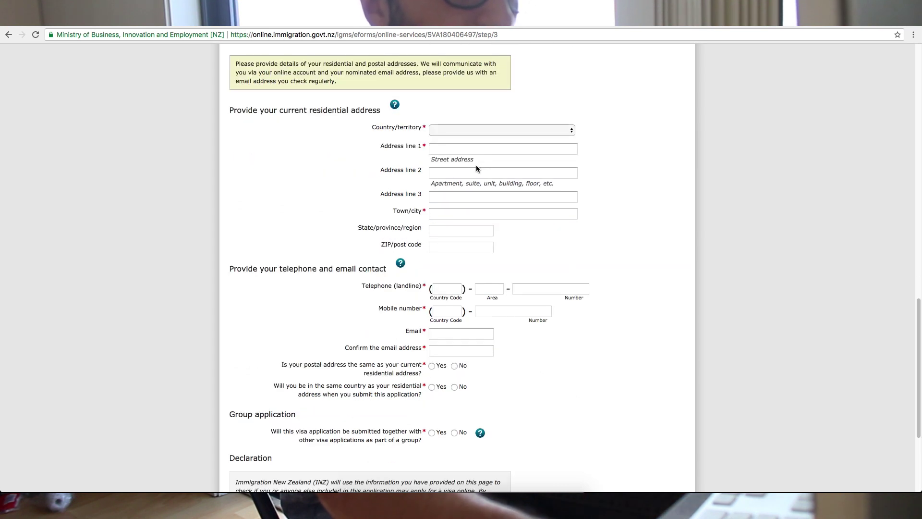
{"action": "scroll", "coordinate": [462, 160], "scroll_direction": "up", "scroll_amount": 1}
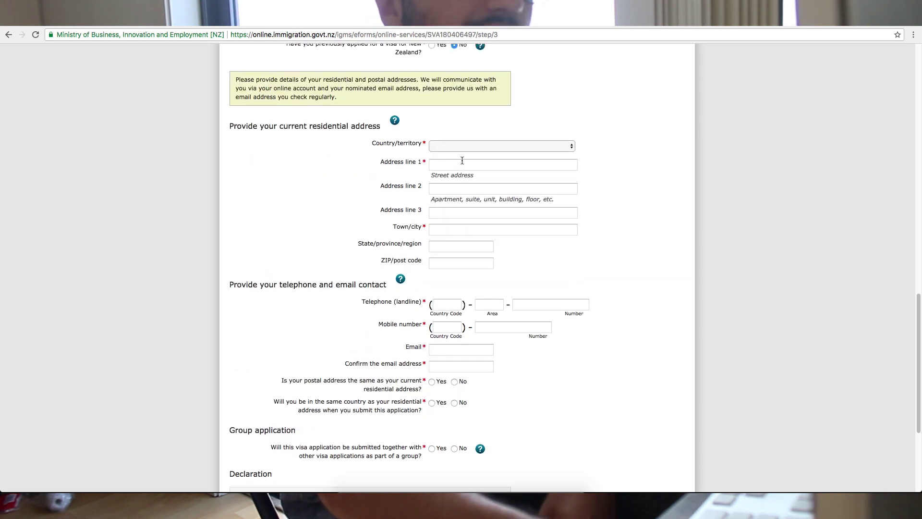
- Choose New Zealand as the residential address country
{"action": "left_click", "coordinate": [472, 149]}
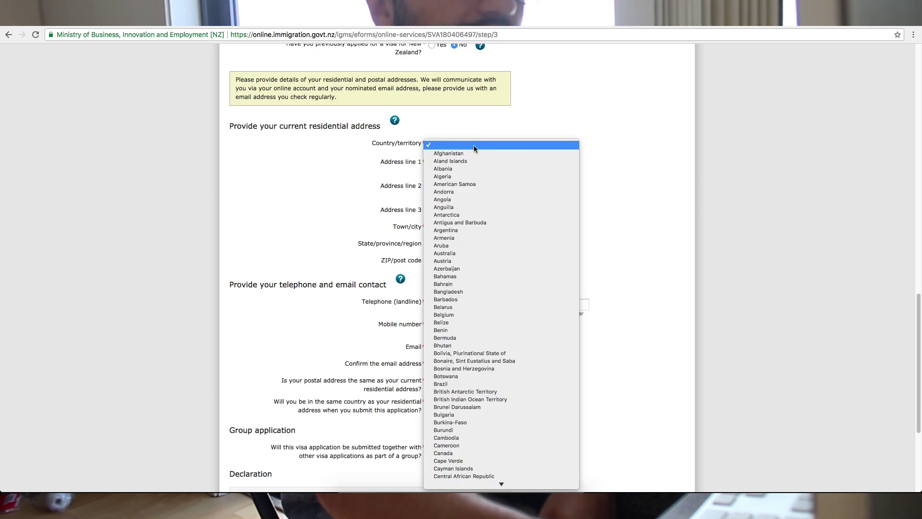
{"action": "left_click", "coordinate": [483, 124]}
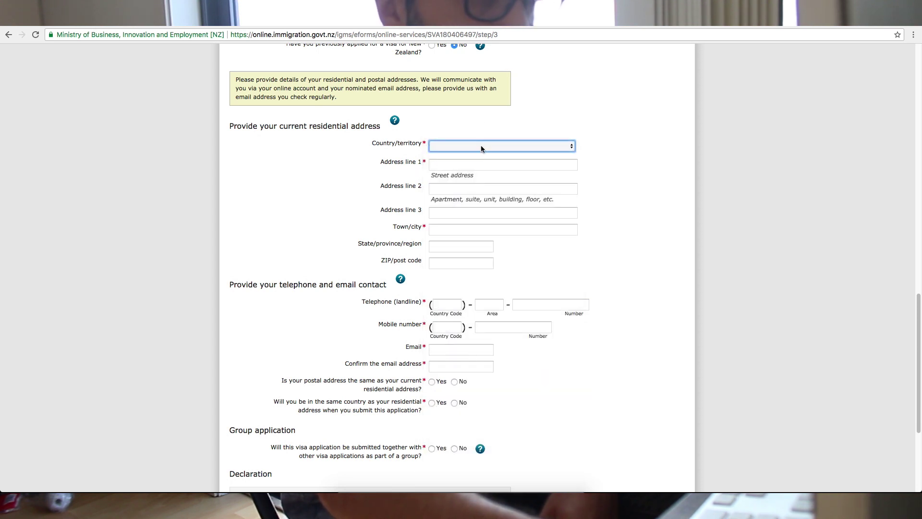
{"action": "left_click", "coordinate": [480, 145]}
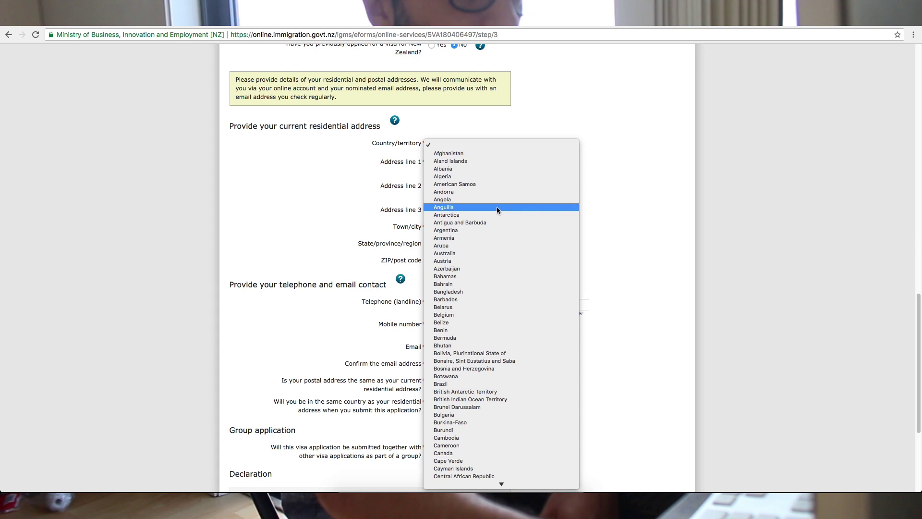
{"action": "left_click", "coordinate": [667, 165]}
{"action": "left_click", "coordinate": [510, 144]}
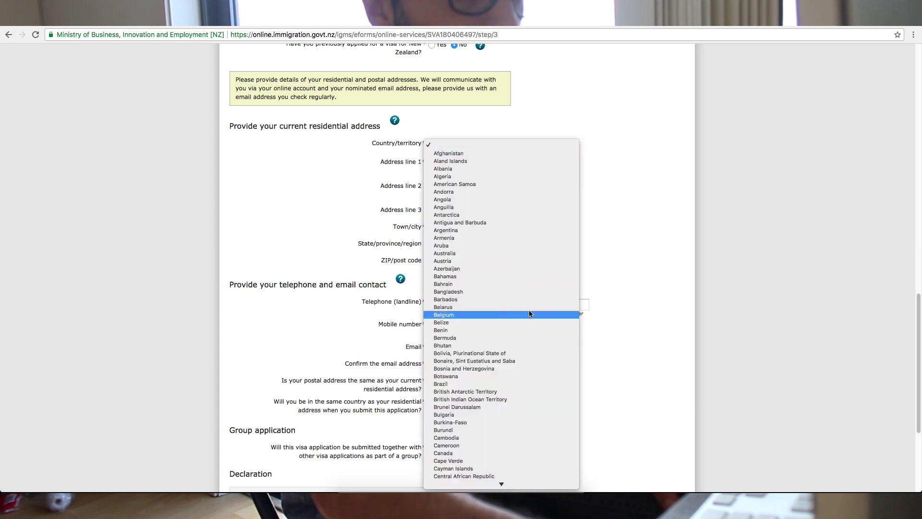
{"action": "scroll", "coordinate": [531, 312], "scroll_direction": "down", "scroll_amount": 2}
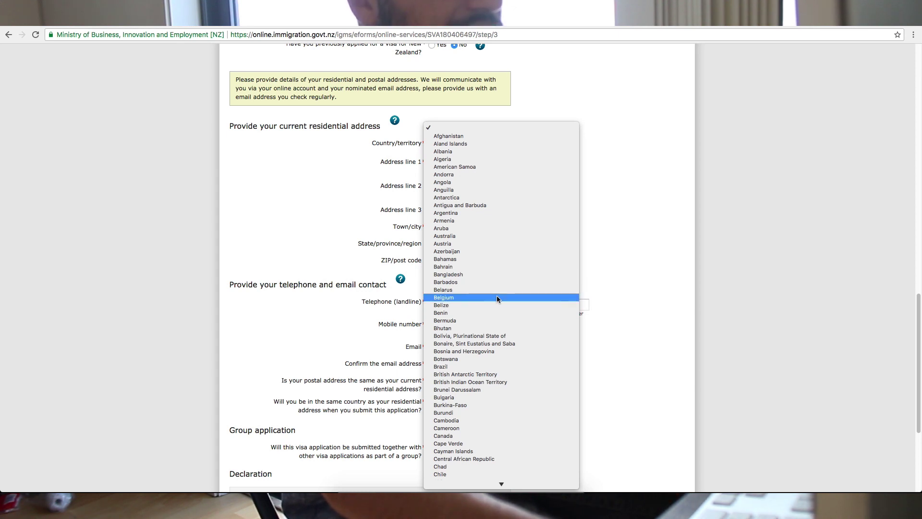
{"action": "scroll", "coordinate": [487, 313], "scroll_direction": "down", "scroll_amount": 3}
{"action": "scroll", "coordinate": [504, 362], "scroll_direction": "down", "scroll_amount": 15}
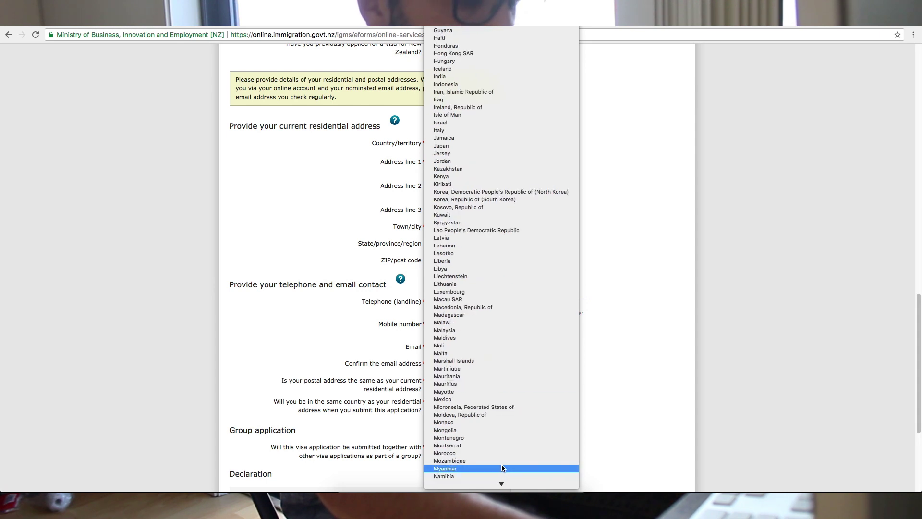
{"action": "scroll", "coordinate": [502, 432], "scroll_direction": "down", "scroll_amount": 3}
{"action": "left_click", "coordinate": [502, 462]}
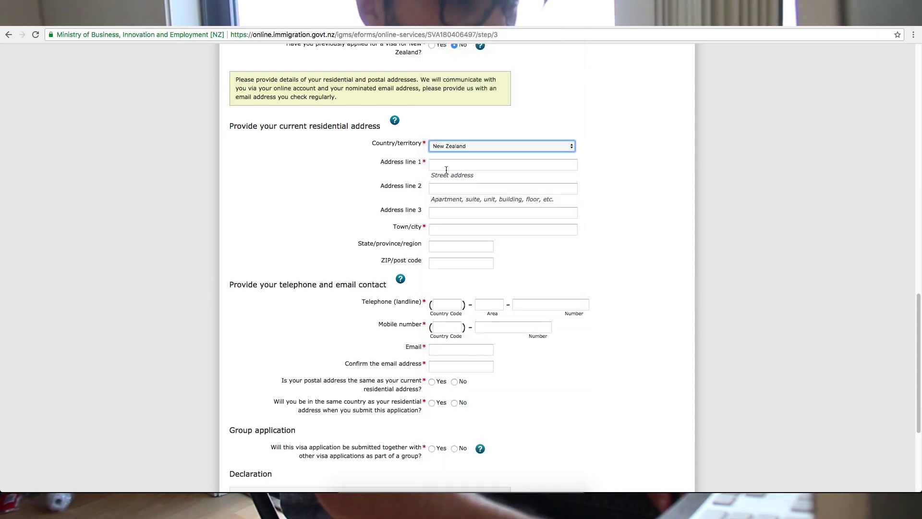
- Enter the residential street address and pick the matching lookup suggestion
{"action": "left_click", "coordinate": [450, 166]}
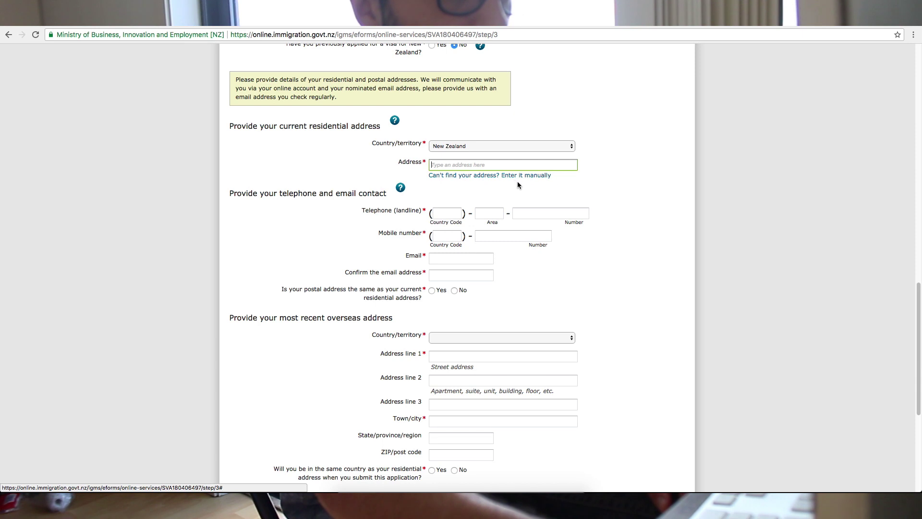
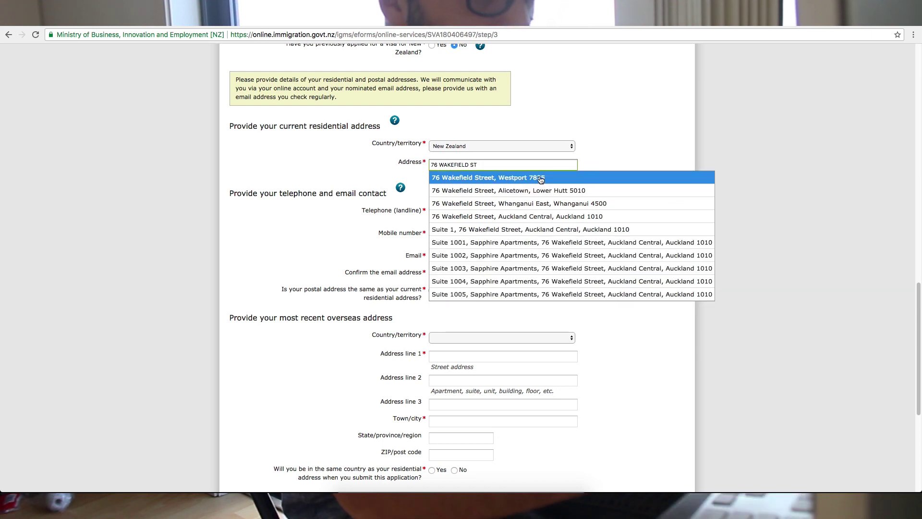
{"action": "left_click", "coordinate": [511, 216]}
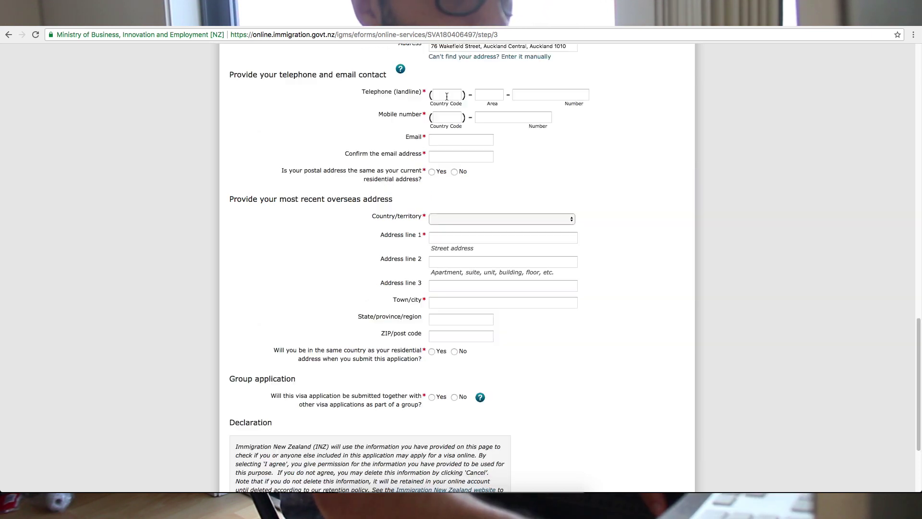
- Enter the landline number and accept the saved phone and email autofill
{"action": "left_click", "coordinate": [440, 93]}
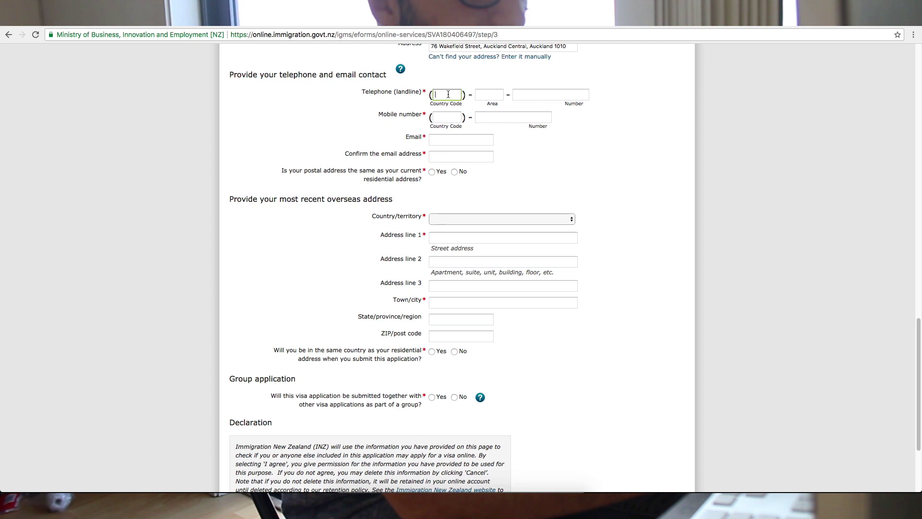
{"action": "type", "text": "64"}
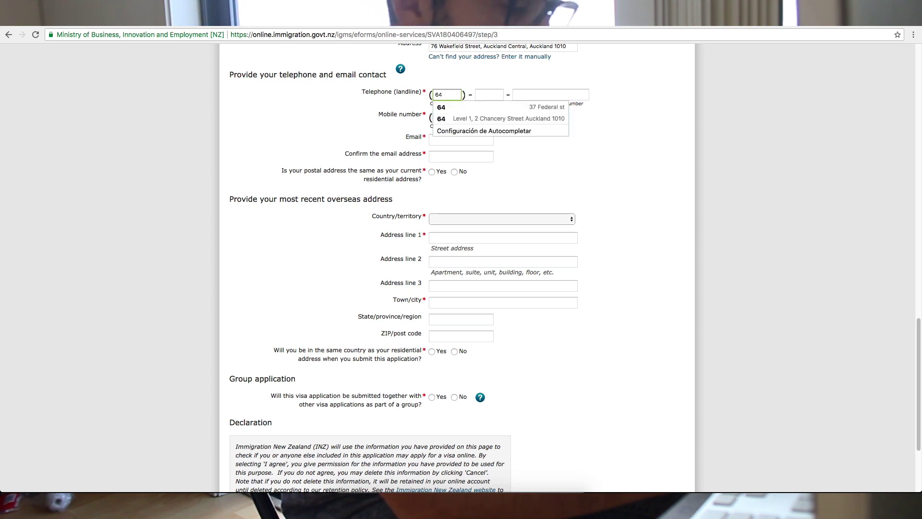
{"action": "key", "text": "Tab"}
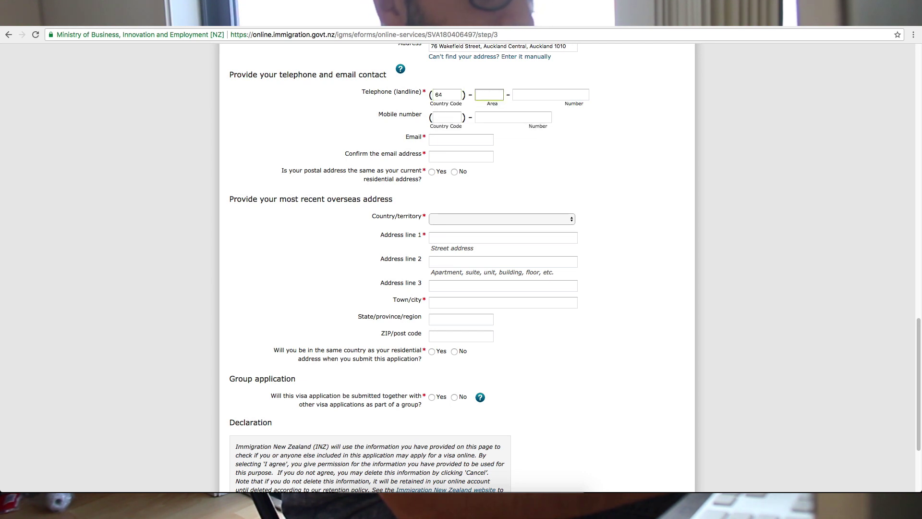
{"action": "type", "text": "0"}
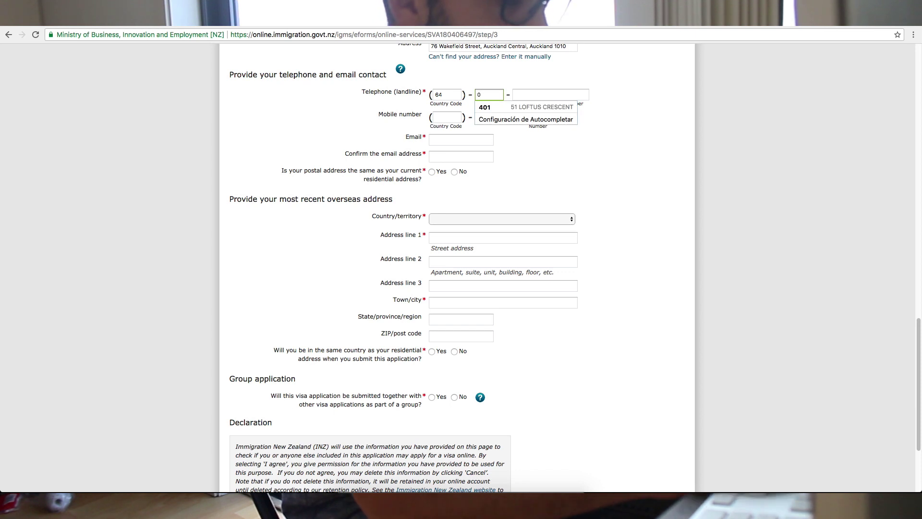
{"action": "type", "text": "22"}
{"action": "key", "text": "Tab"}
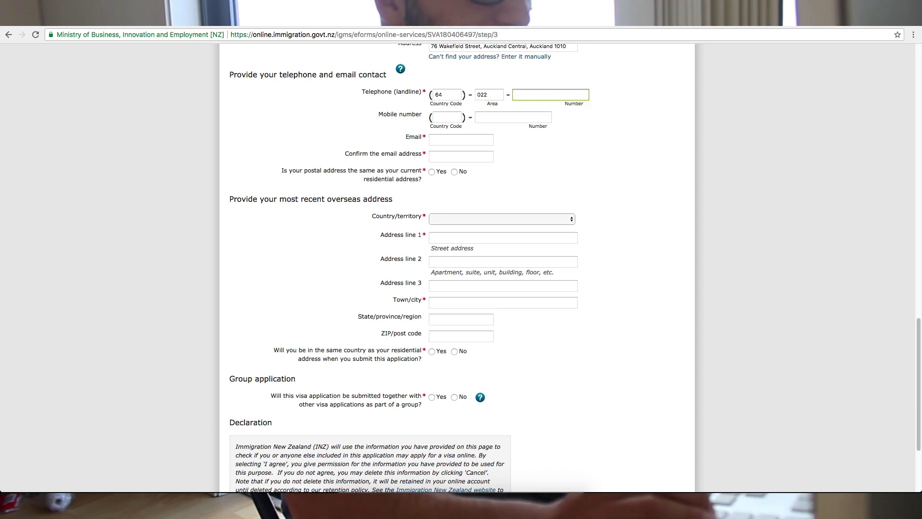
{"action": "type", "text": "42"}
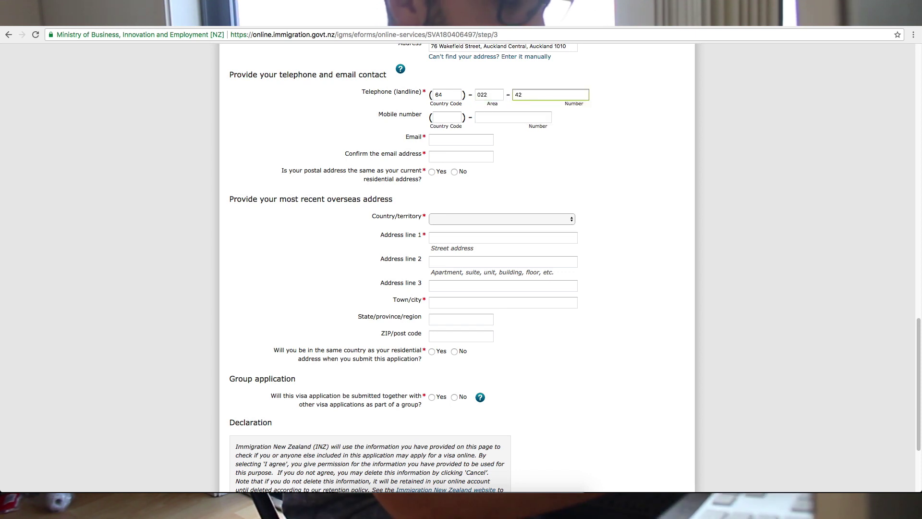
{"action": "key", "text": "BackSpace"}
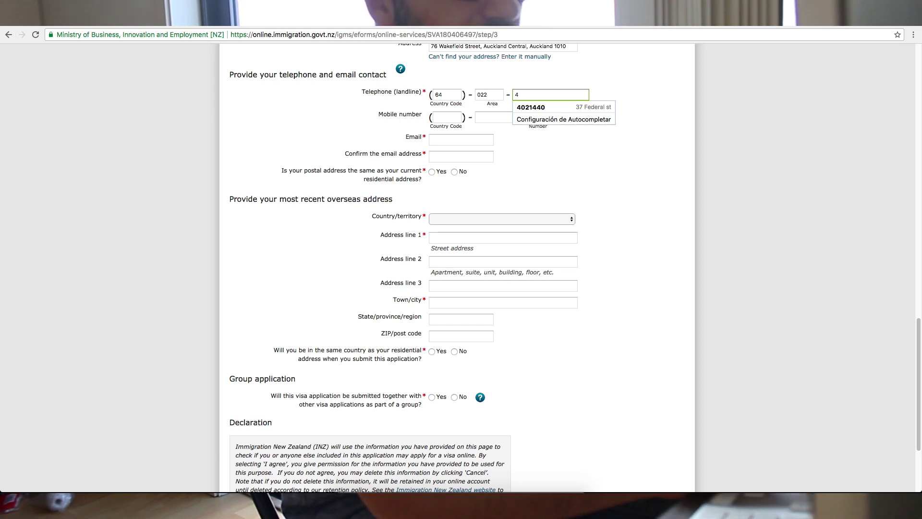
{"action": "left_click", "coordinate": [526, 107]}
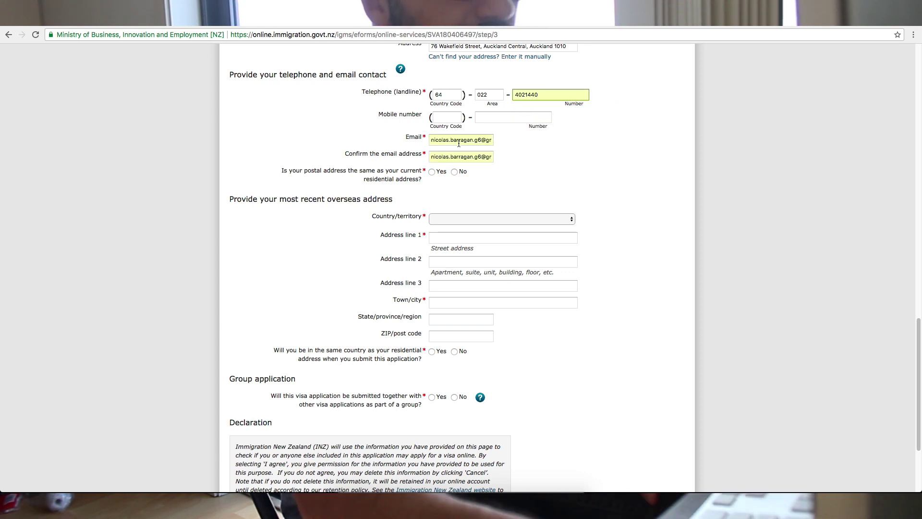
- Mark the postal address as the same as the residential address
{"action": "scroll", "coordinate": [431, 180], "scroll_direction": "down", "scroll_amount": 3}
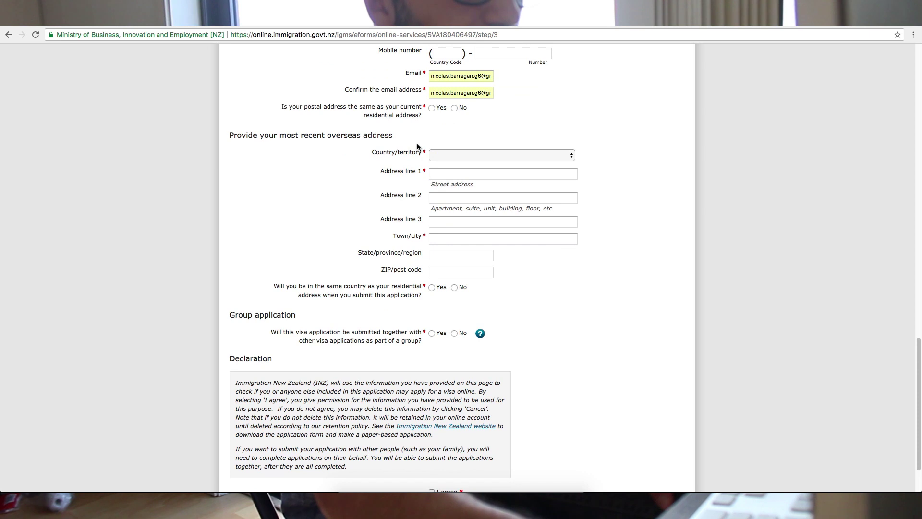
{"action": "left_click", "coordinate": [432, 109]}
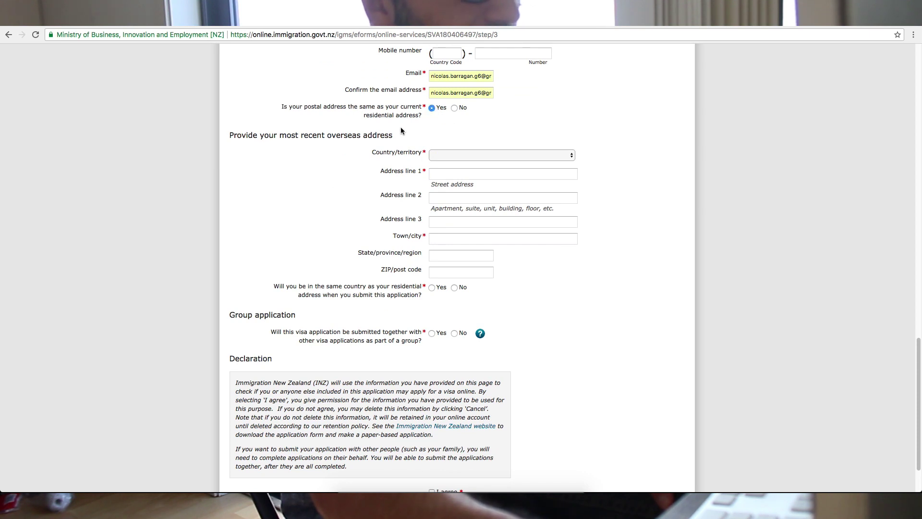
{"action": "scroll", "coordinate": [375, 138], "scroll_direction": "down", "scroll_amount": 1}
{"action": "scroll", "coordinate": [298, 142], "scroll_direction": "down", "scroll_amount": 3}
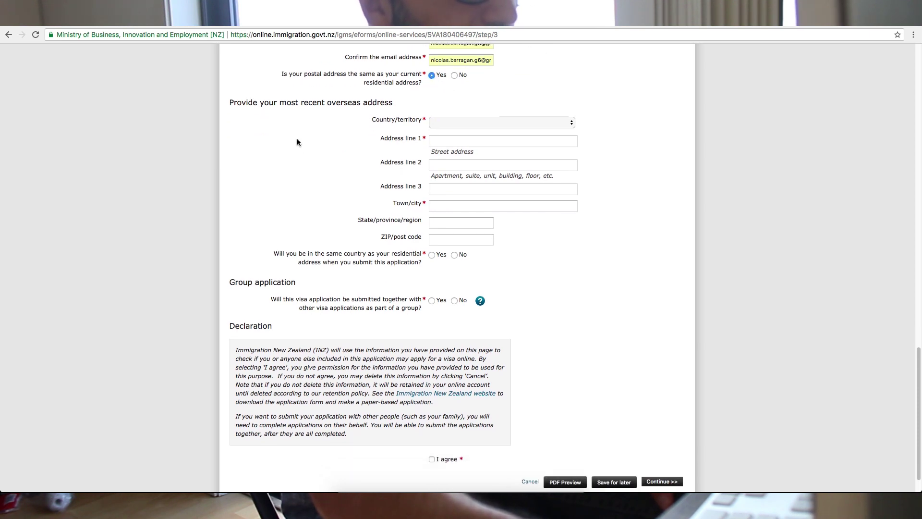
- Enter a Colombian overseas address, filling its lines from the autofill suggestion
{"action": "left_click", "coordinate": [476, 88]}
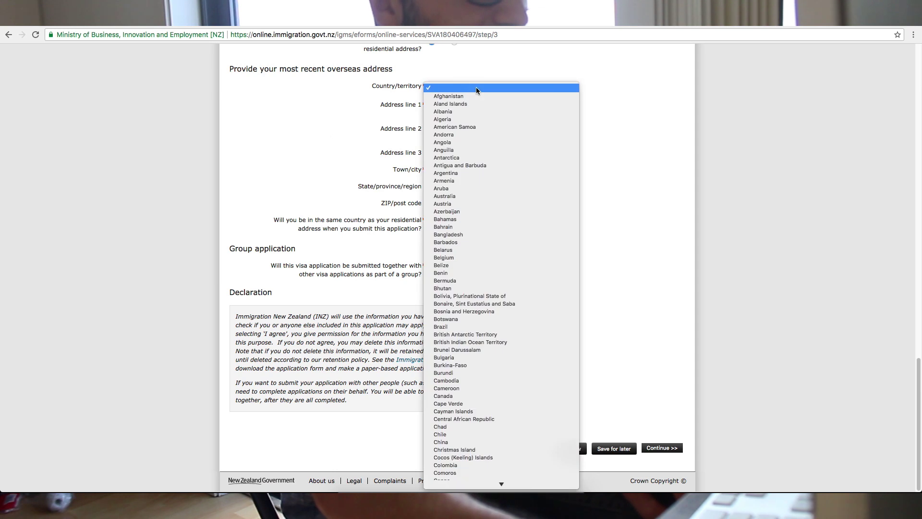
{"action": "scroll", "coordinate": [492, 344], "scroll_direction": "down", "scroll_amount": 6}
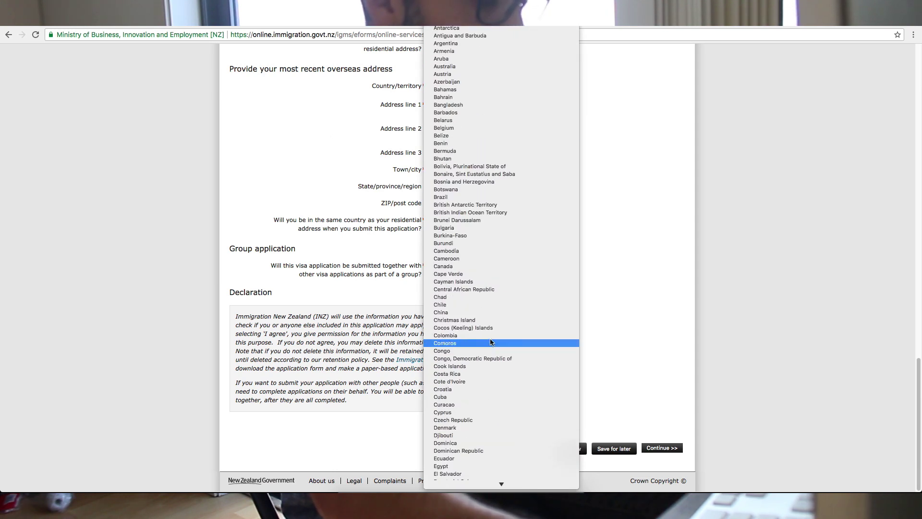
{"action": "left_click", "coordinate": [465, 249]}
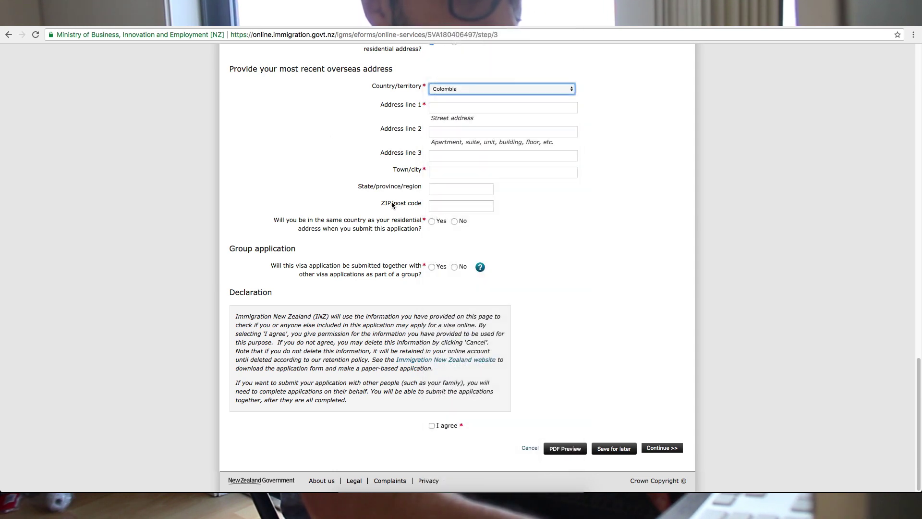
{"action": "scroll", "coordinate": [421, 181], "scroll_direction": "up", "scroll_amount": 2}
{"action": "scroll", "coordinate": [421, 180], "scroll_direction": "up", "scroll_amount": 3}
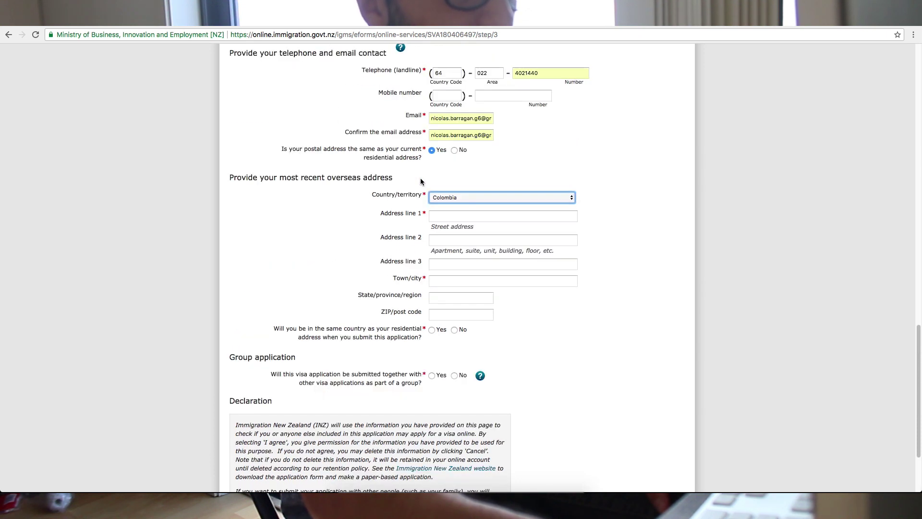
{"action": "left_click", "coordinate": [446, 215]}
{"action": "scroll", "coordinate": [446, 214], "scroll_direction": "down", "scroll_amount": 5}
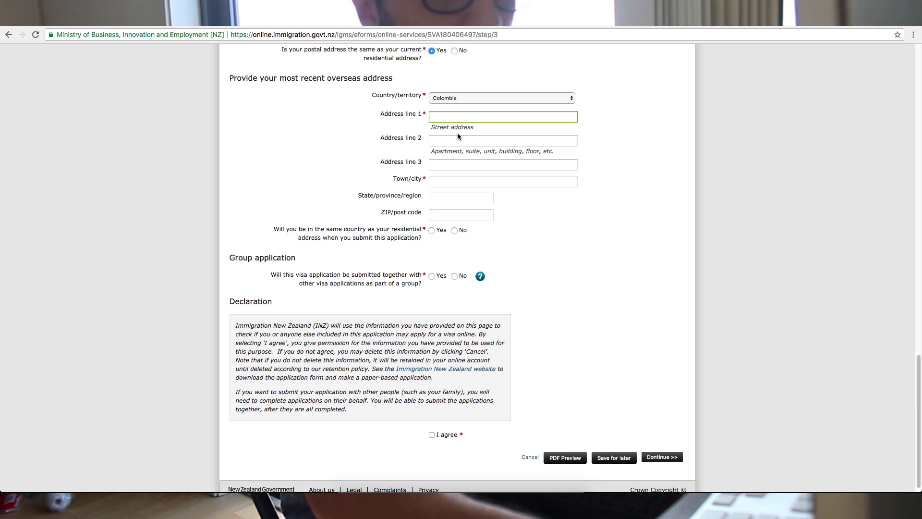
{"action": "left_click", "coordinate": [457, 135]}
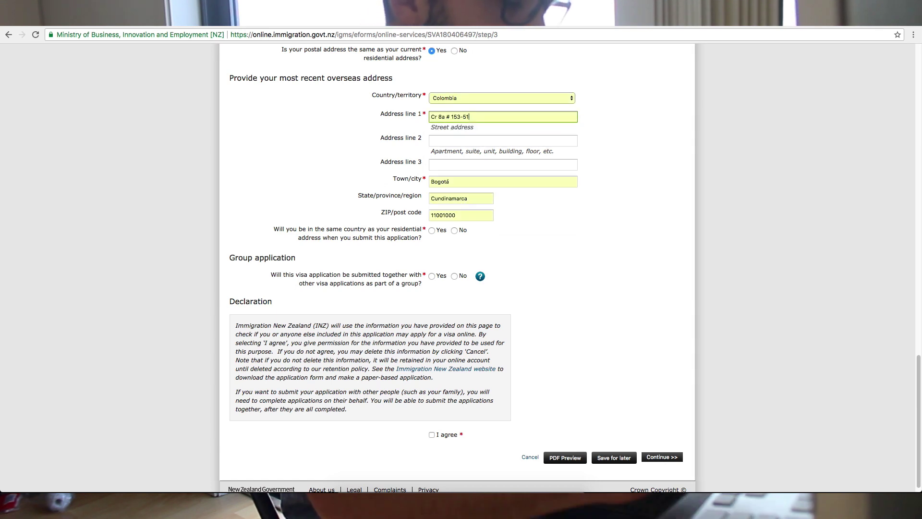
{"action": "scroll", "coordinate": [396, 231], "scroll_direction": "down", "scroll_amount": 1}
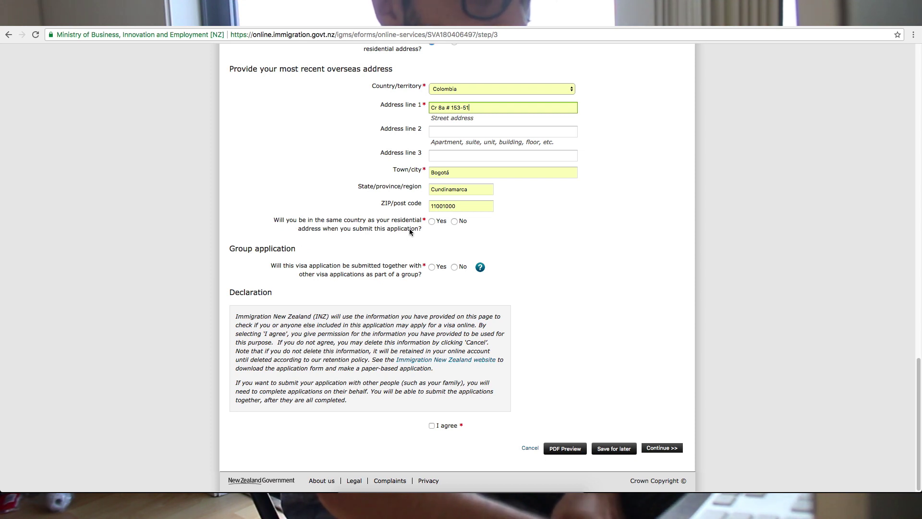
- Answer Yes to same country, No to group application, tick I agree and submit
{"action": "left_click", "coordinate": [432, 221]}
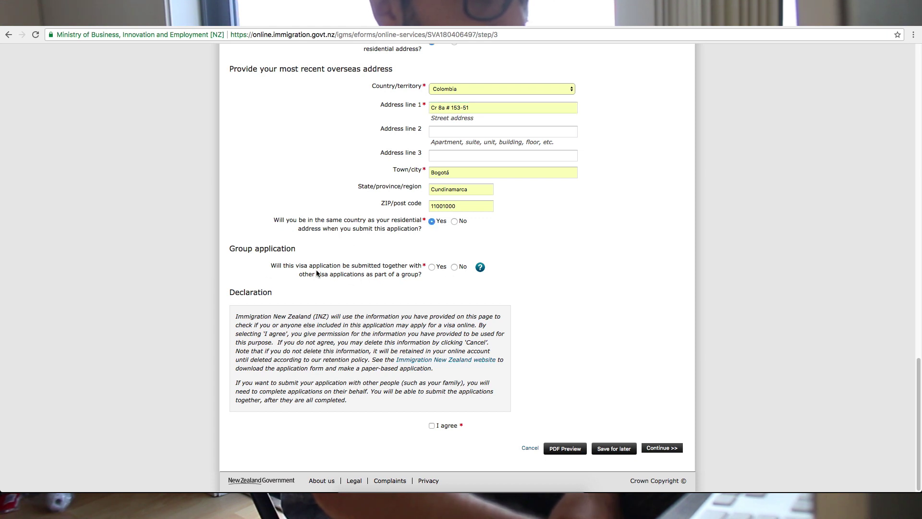
{"action": "left_click", "coordinate": [454, 266]}
{"action": "left_click", "coordinate": [431, 426]}
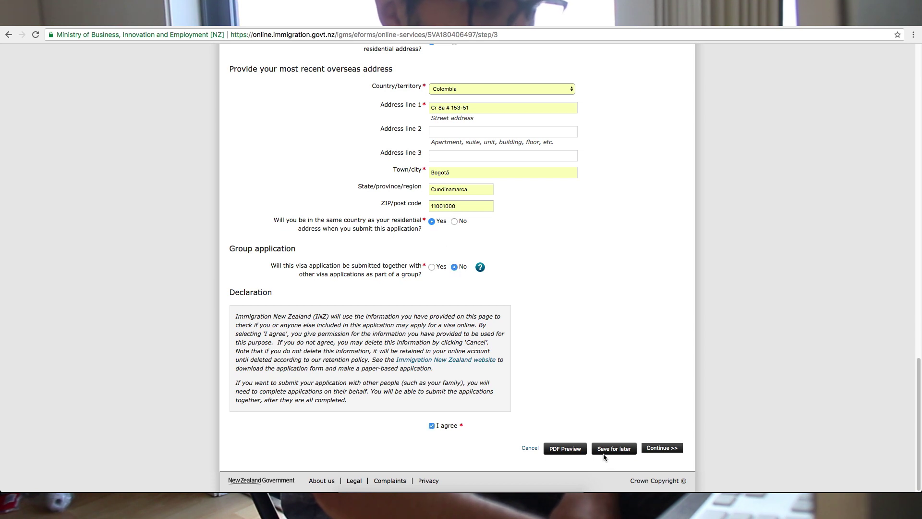
{"action": "left_click", "coordinate": [620, 448]}
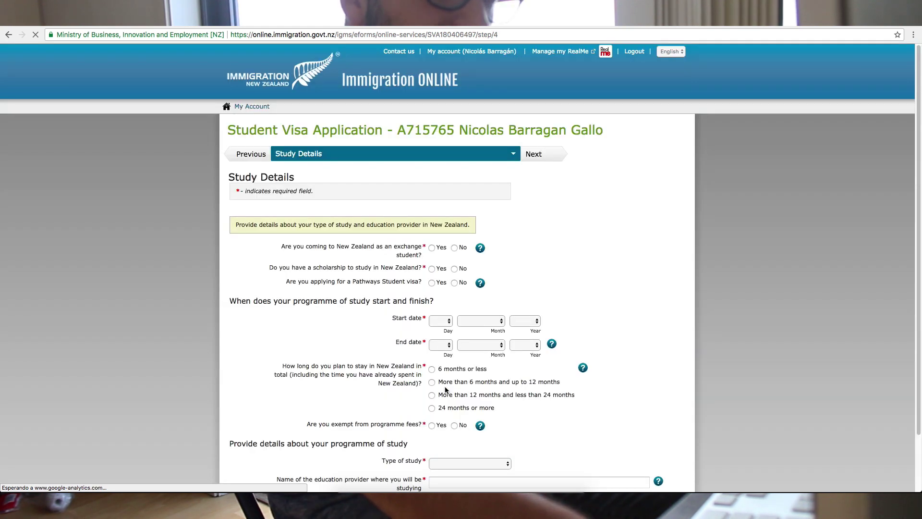
- Answer No to the scholarship question and set the study start date to 27 April 2018
{"action": "scroll", "coordinate": [351, 365], "scroll_direction": "down", "scroll_amount": 2}
{"action": "scroll", "coordinate": [353, 369], "scroll_direction": "down", "scroll_amount": 1}
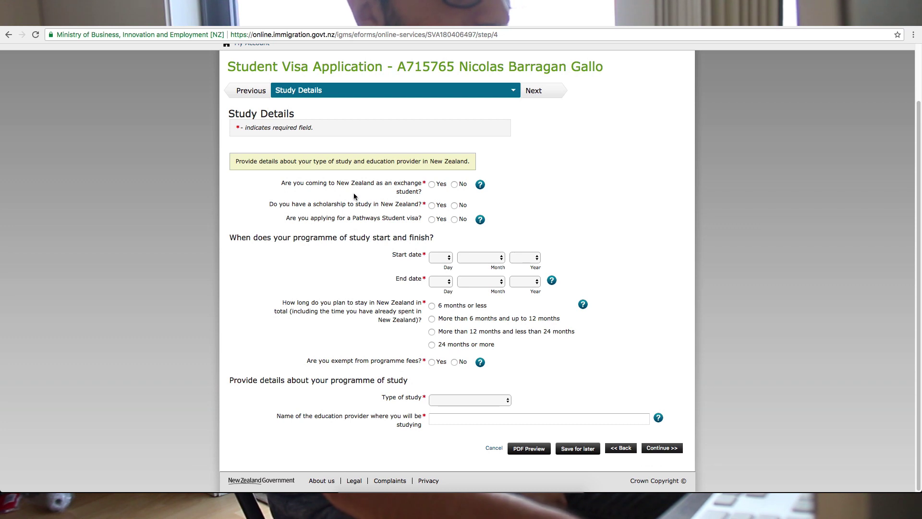
{"action": "left_click", "coordinate": [454, 206]}
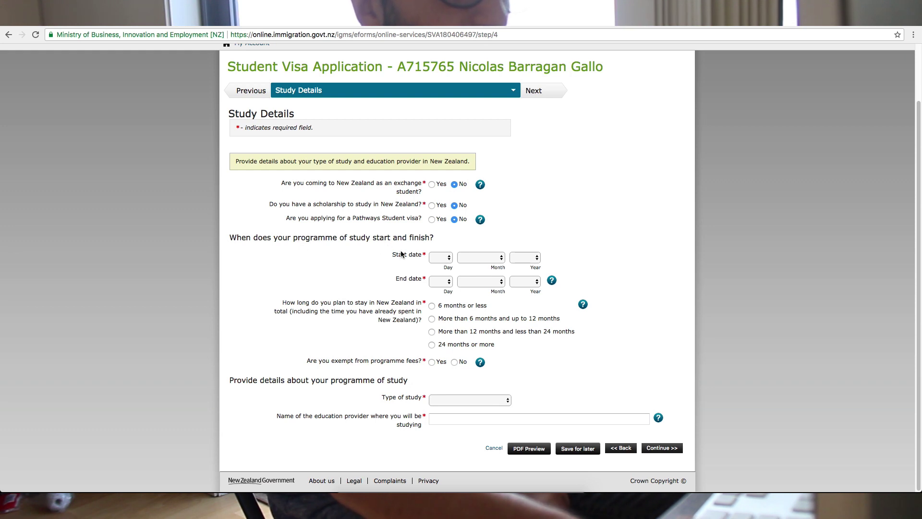
{"action": "left_click", "coordinate": [446, 260]}
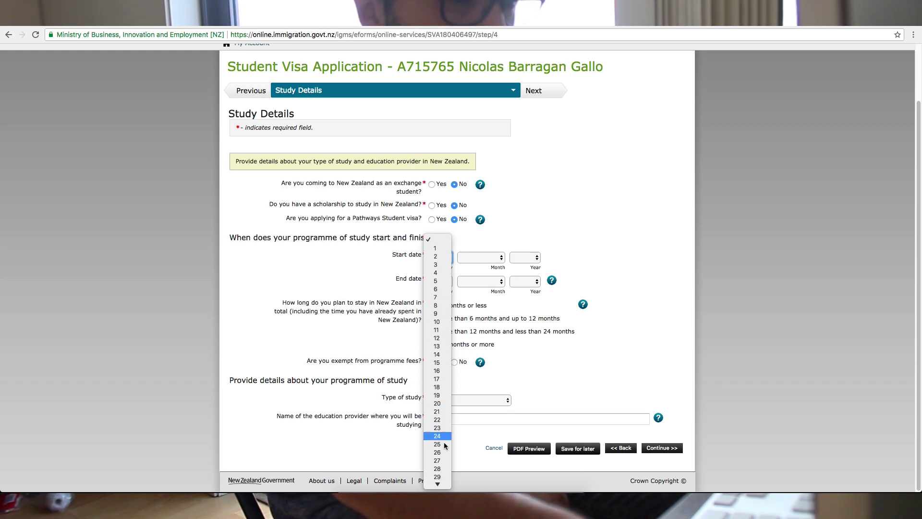
{"action": "left_click", "coordinate": [437, 477]}
{"action": "left_click", "coordinate": [494, 262]}
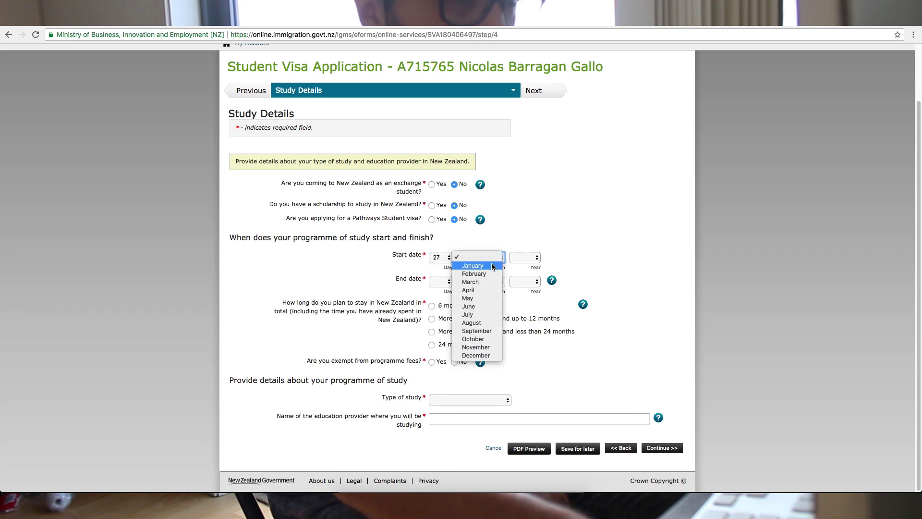
{"action": "left_click", "coordinate": [491, 291]}
{"action": "left_click", "coordinate": [525, 257]}
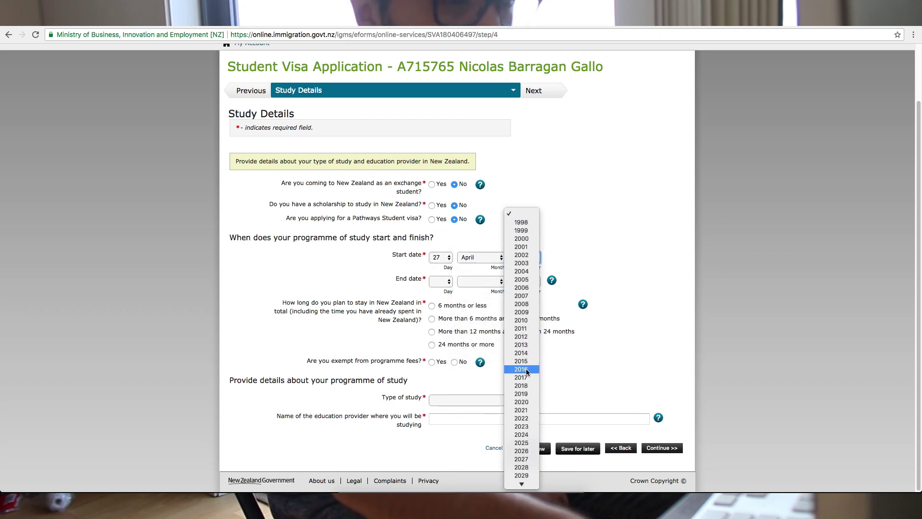
{"action": "left_click", "coordinate": [522, 450]}
- Set the study end date to 30 May 2018 and the total stay to 6 months or less
{"action": "left_click", "coordinate": [444, 282]}
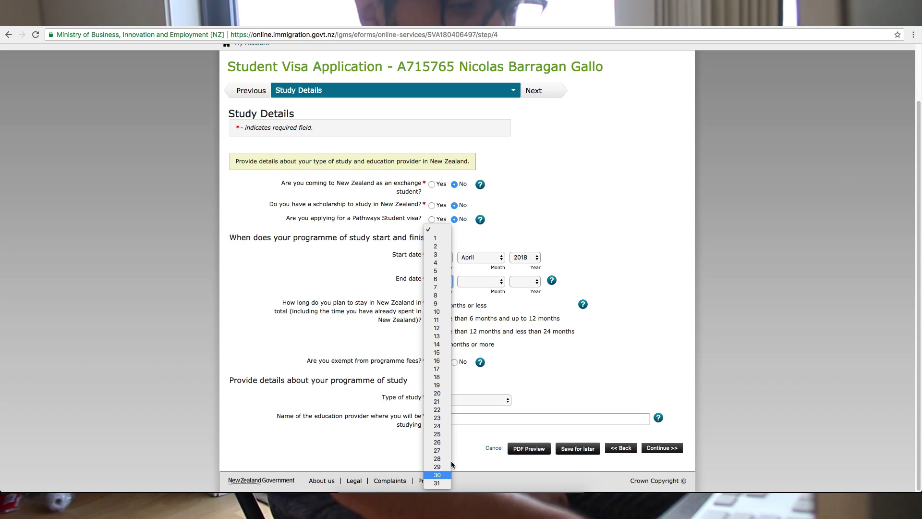
{"action": "left_click", "coordinate": [444, 474]}
{"action": "left_click", "coordinate": [474, 280]}
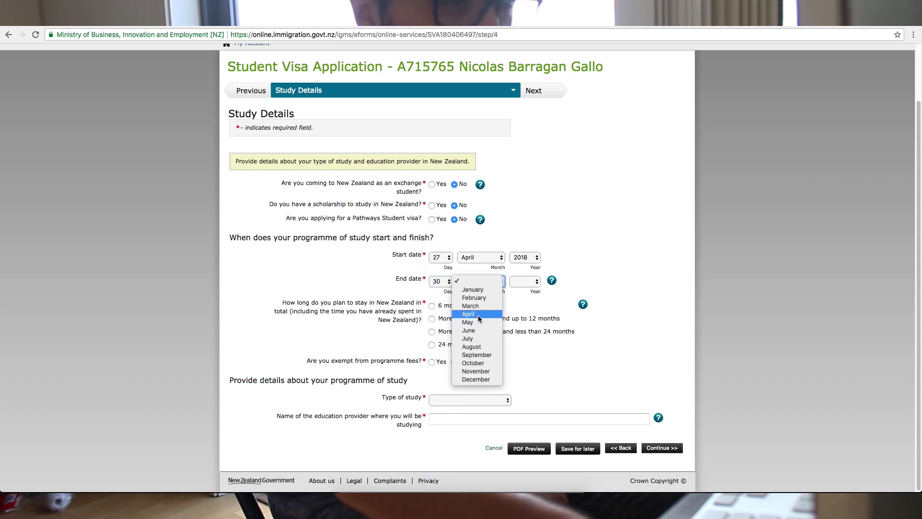
{"action": "left_click", "coordinate": [478, 324]}
{"action": "left_click", "coordinate": [524, 281]}
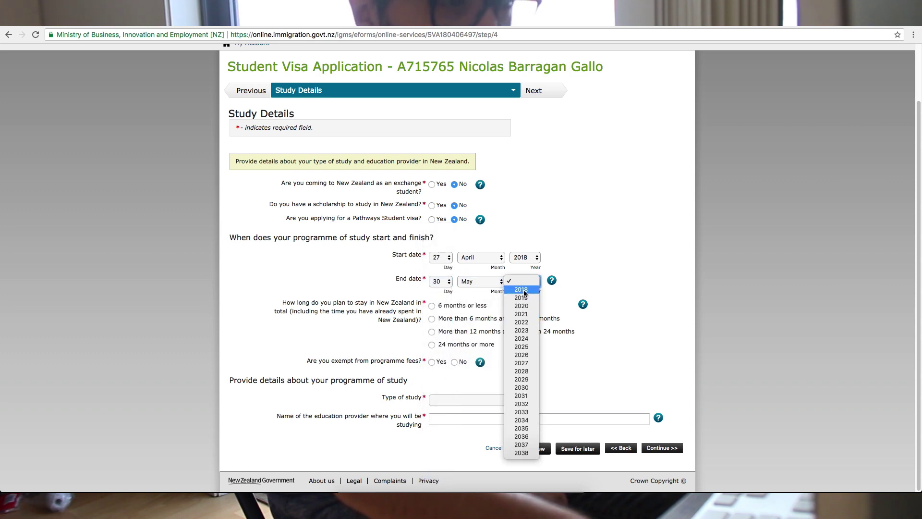
{"action": "left_click", "coordinate": [521, 290]}
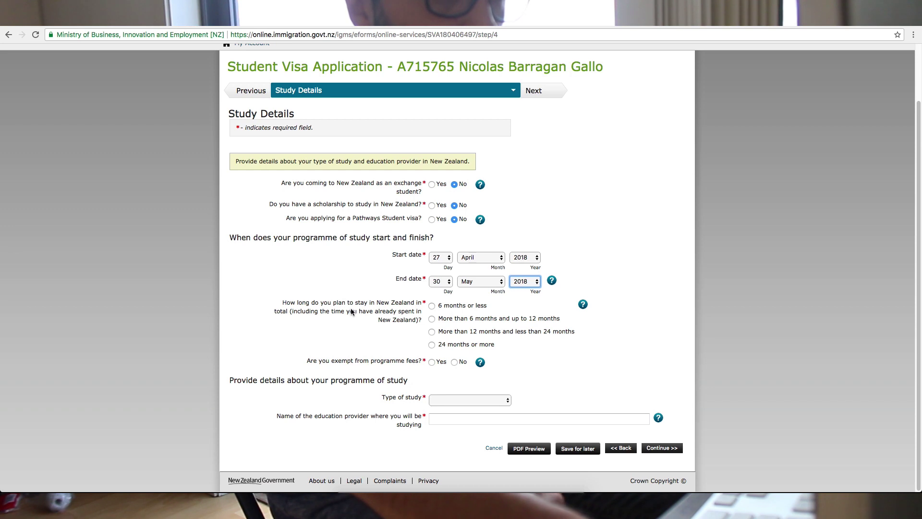
{"action": "left_click", "coordinate": [433, 306]}
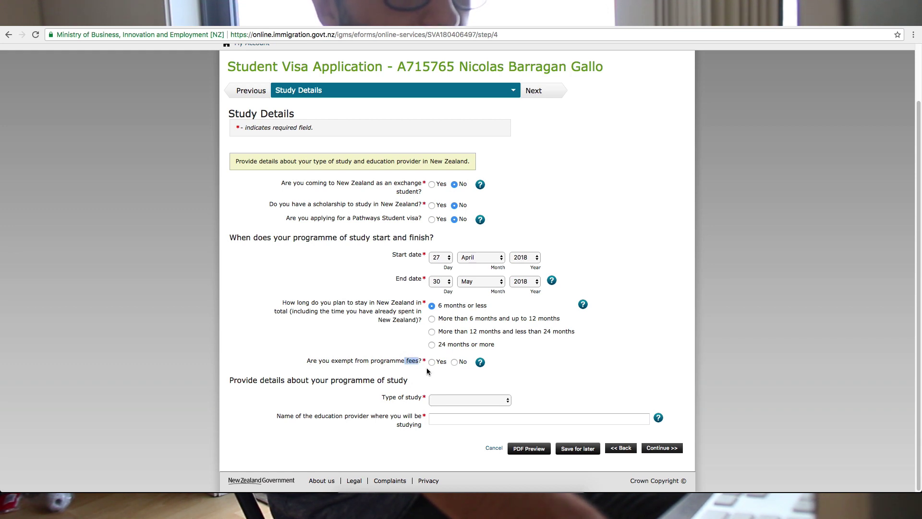
- Answer No to the programme fee exemption and choose Postgraduate excluding PhD as study type
{"action": "left_click", "coordinate": [454, 362]}
{"action": "left_click", "coordinate": [362, 397]}
{"action": "left_click", "coordinate": [447, 404]}
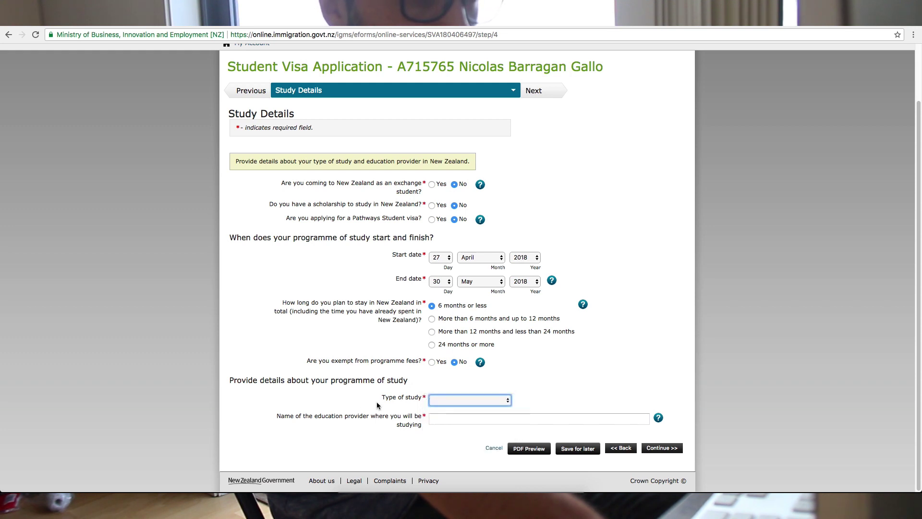
{"action": "left_click", "coordinate": [406, 403]}
{"action": "left_click", "coordinate": [457, 400]}
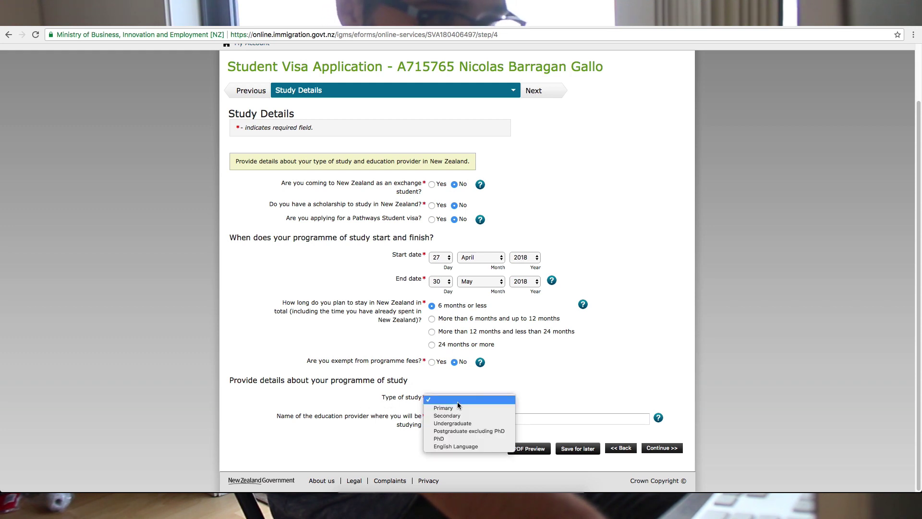
{"action": "left_click", "coordinate": [466, 431]}
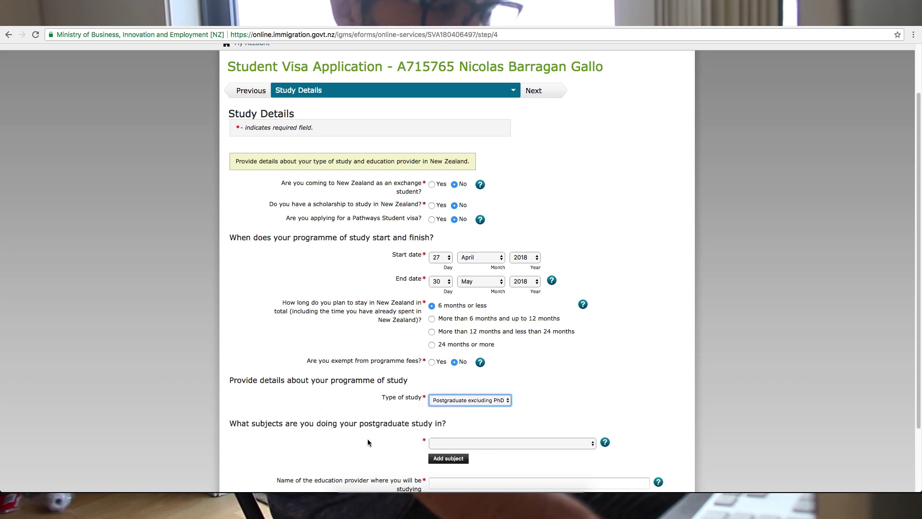
- Open the list of postgraduate study subjects
{"action": "scroll", "coordinate": [368, 443], "scroll_direction": "down", "scroll_amount": 4}
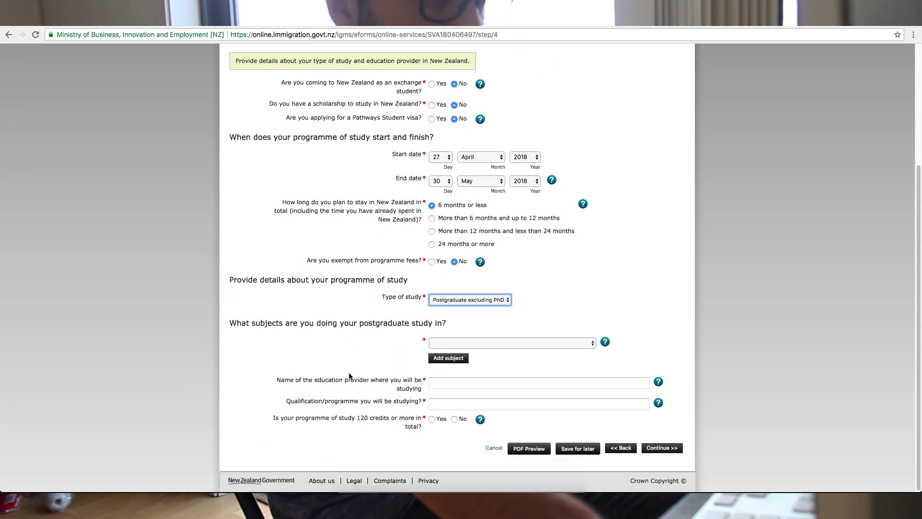
{"action": "left_click", "coordinate": [465, 343]}
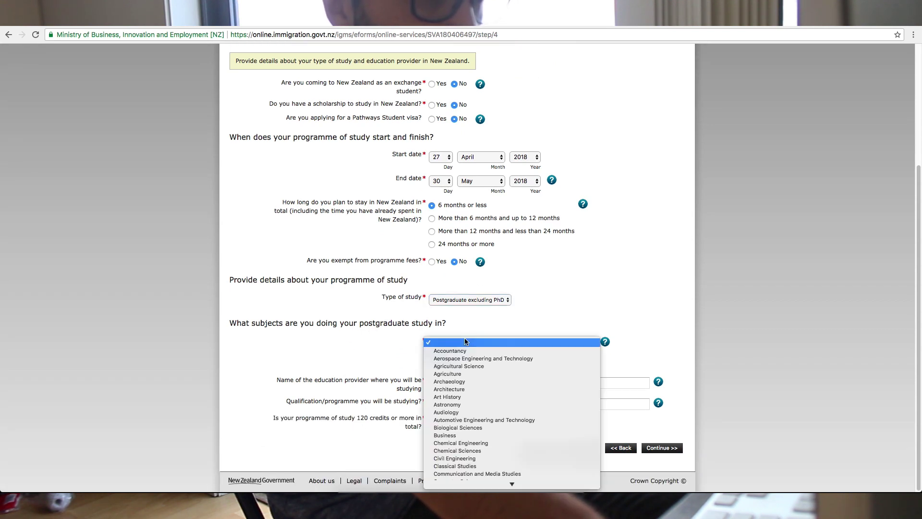
{"action": "scroll", "coordinate": [475, 436], "scroll_direction": "down", "scroll_amount": 10}
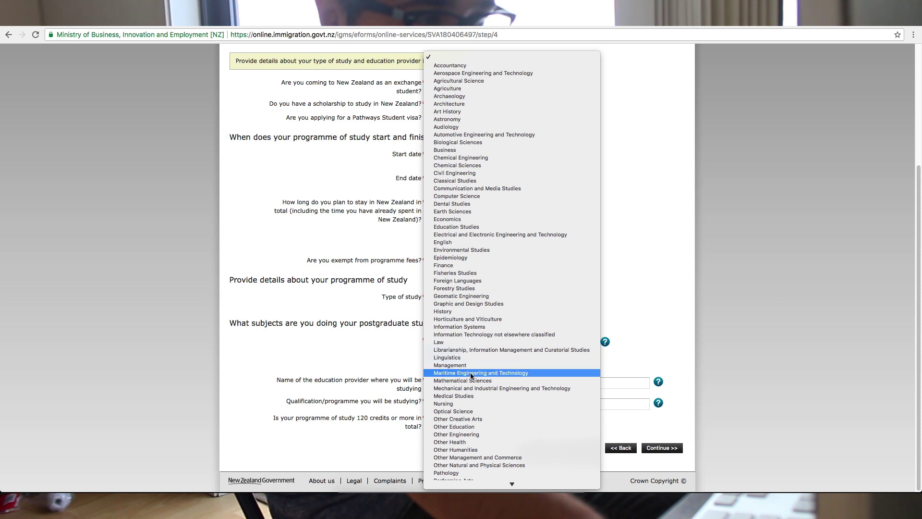
- Choose Sales and Marketing as subject and New Zealand Institute of Education - Takapuna as provider
{"action": "key", "text": "s"}
{"action": "key", "text": "Return"}
{"action": "key", "text": "Tab"}
{"action": "type", "text": "new zel"}
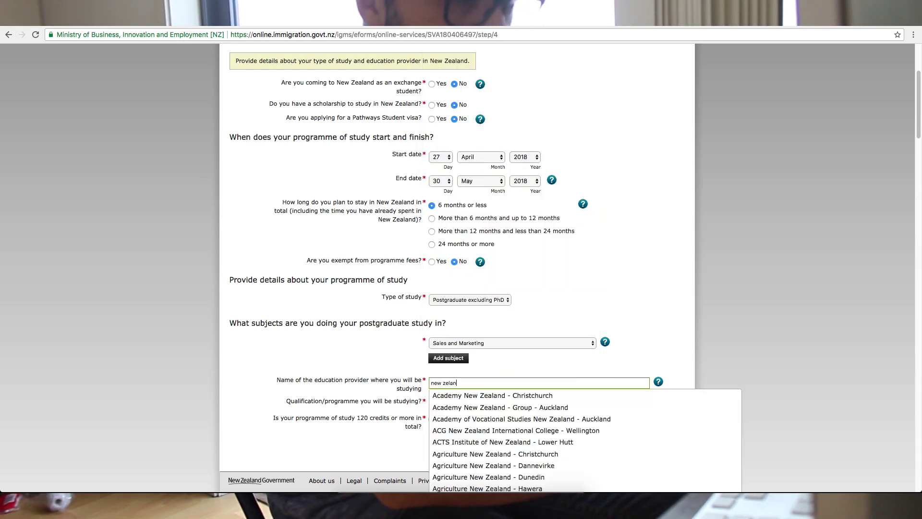
{"action": "type", "text": "and"}
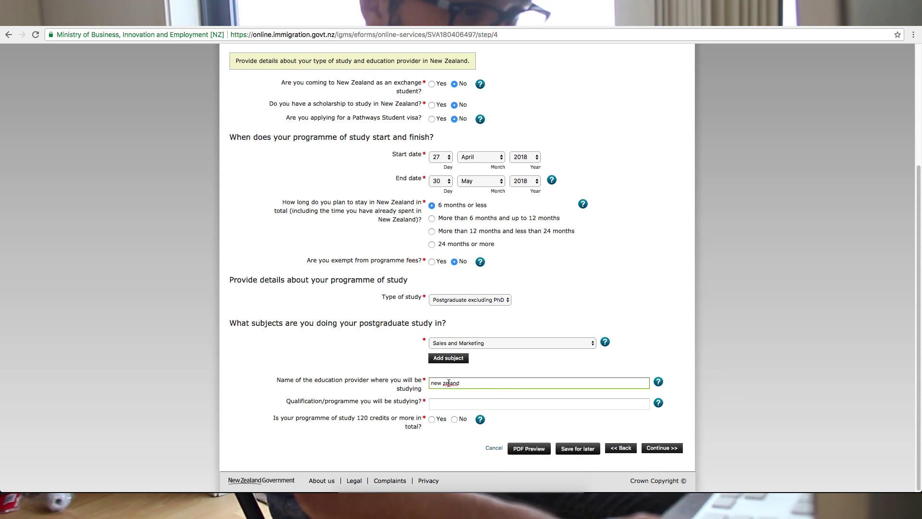
{"action": "type", "text": "in"}
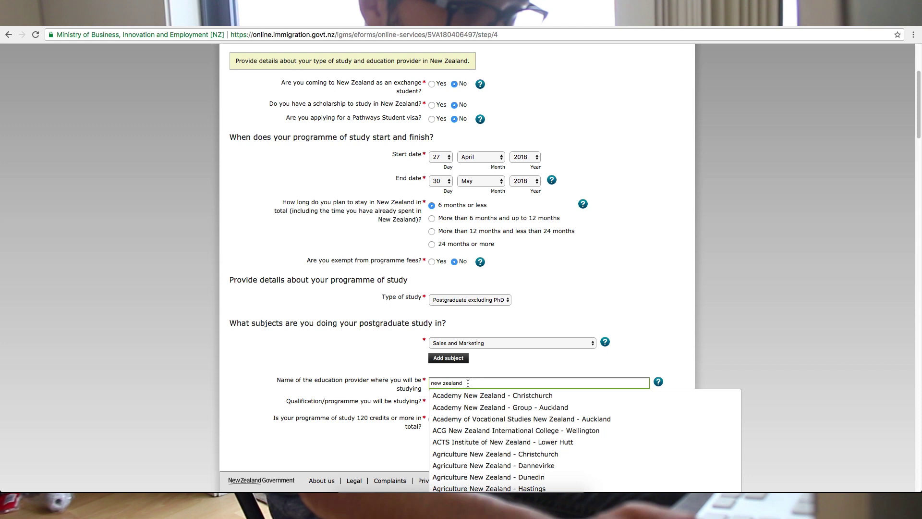
{"action": "type", "text": "stitu"}
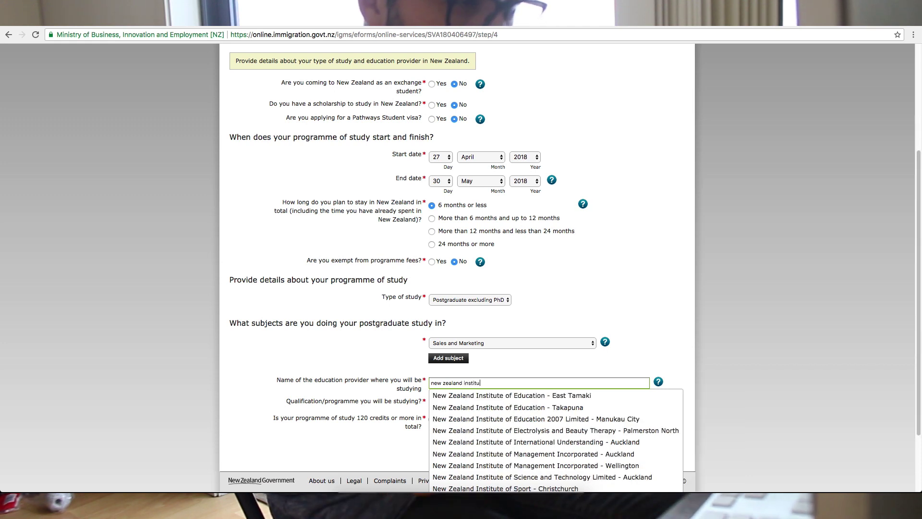
{"action": "left_click", "coordinate": [505, 414]}
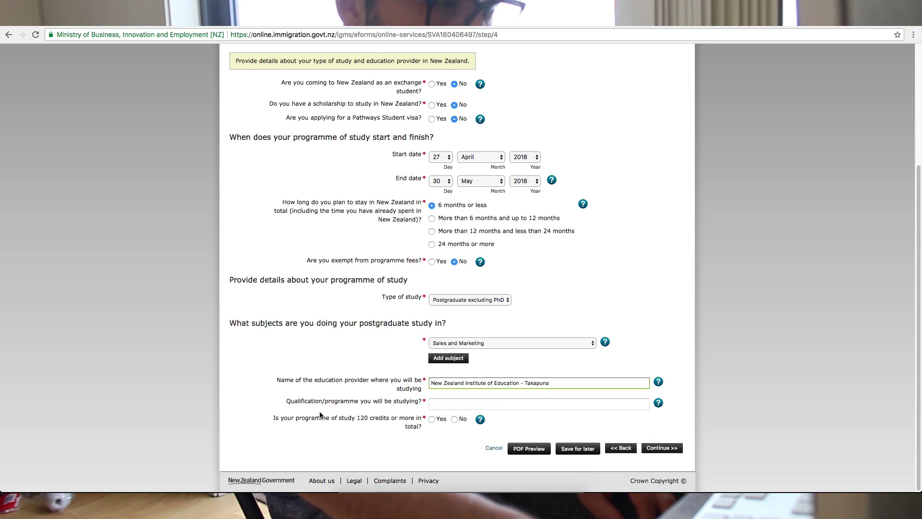
- Enter 'diploma in digital marketing' as the qualification being studied
{"action": "left_click", "coordinate": [440, 405]}
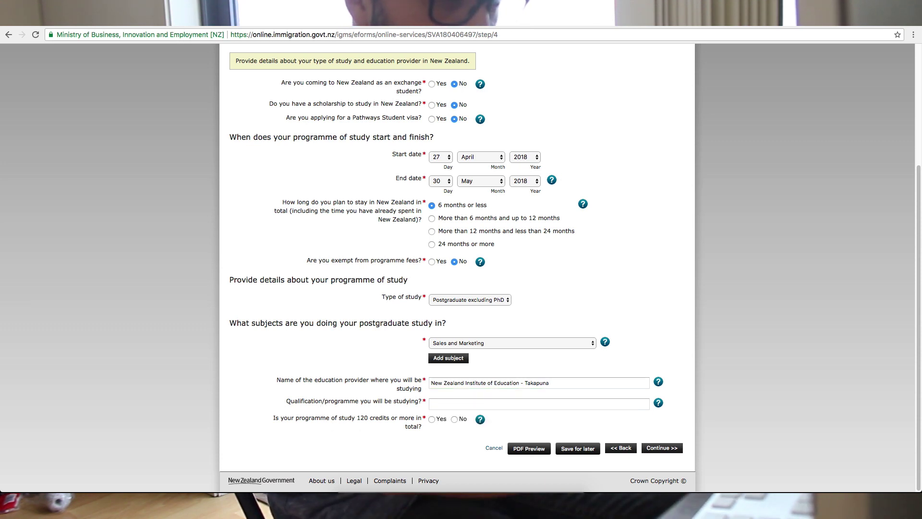
{"action": "left_click", "coordinate": [455, 406]}
{"action": "type", "text": "Dil"}
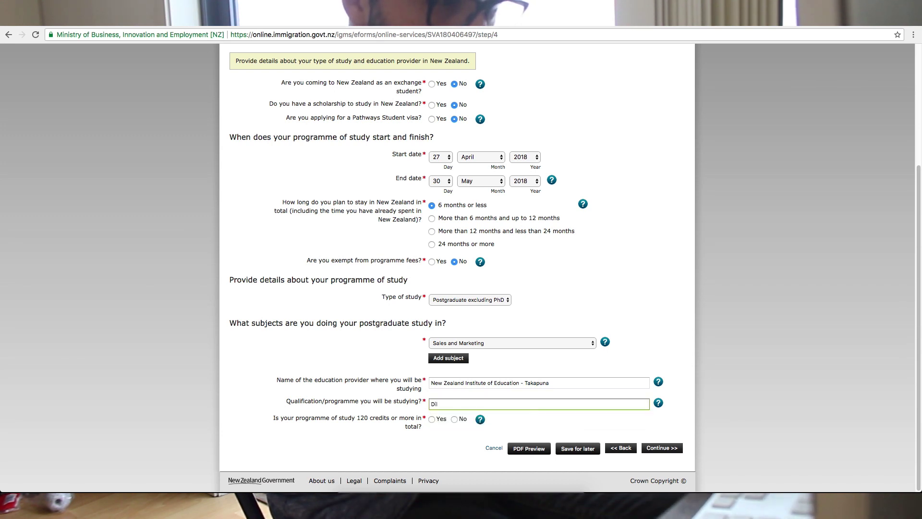
{"action": "key", "text": "BackSpace"}
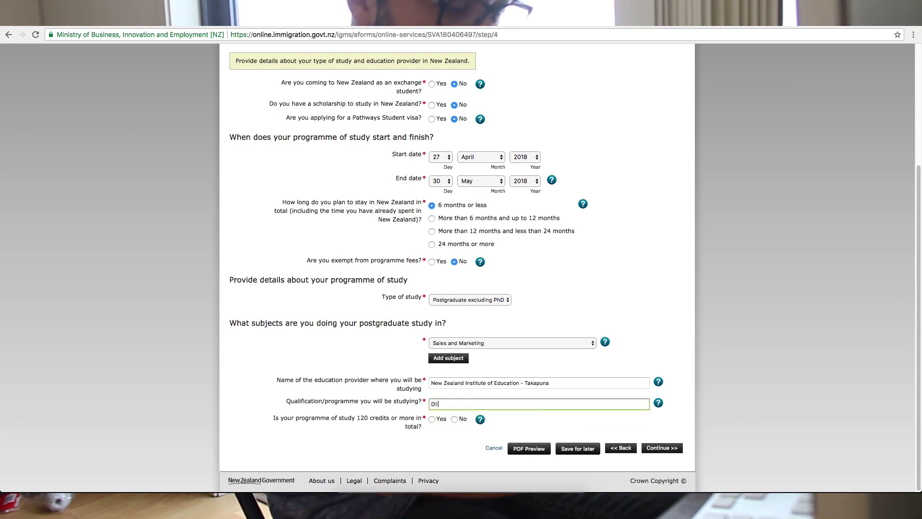
{"action": "key", "text": "Down"}
{"action": "left_click", "coordinate": [474, 417]}
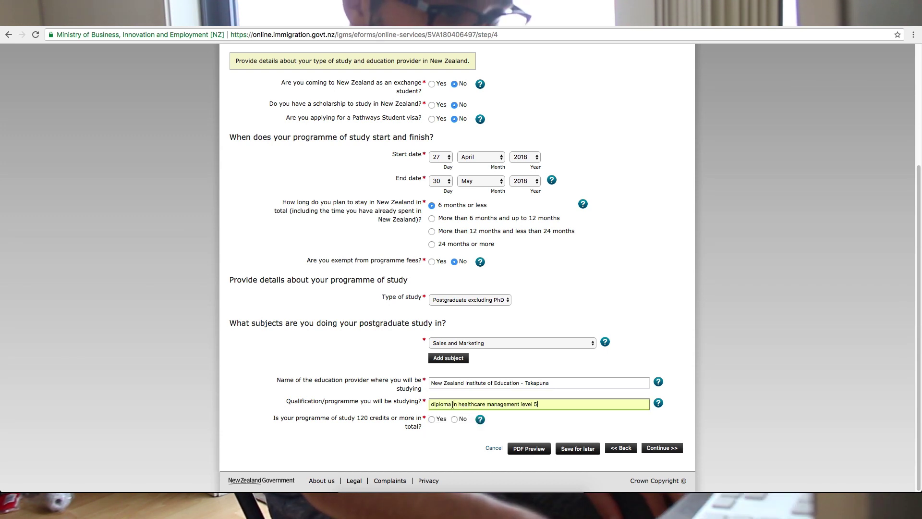
{"action": "left_click_drag", "start_coordinate": [453, 405], "coordinate": [541, 405]}
{"action": "type", "text": "in "}
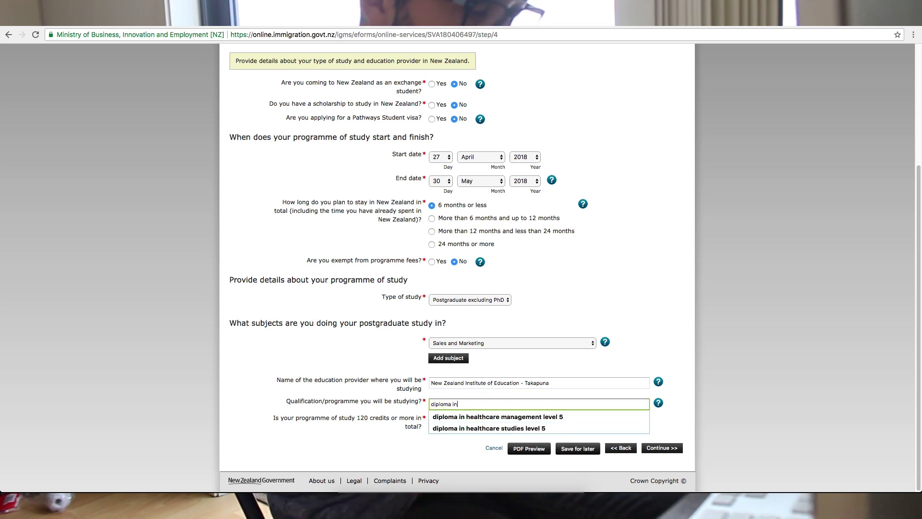
{"action": "type", "text": "di"}
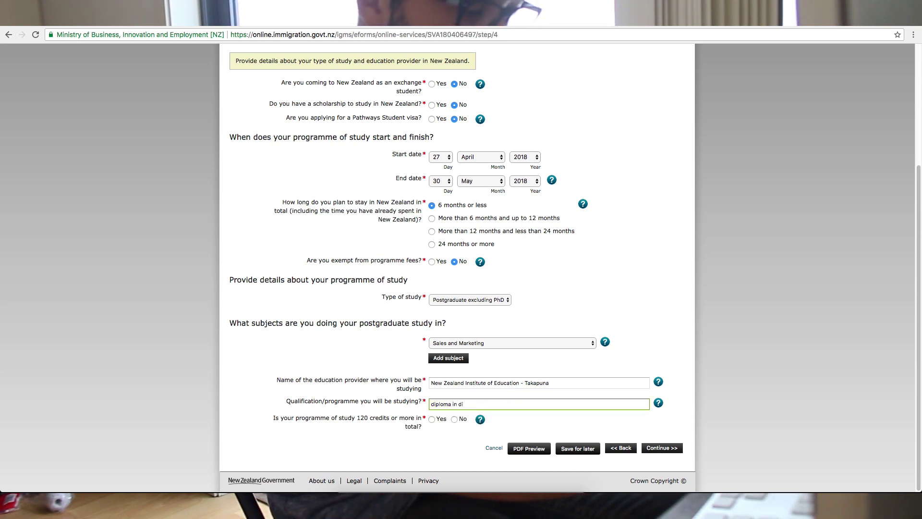
{"action": "type", "text": "gital marketing"}
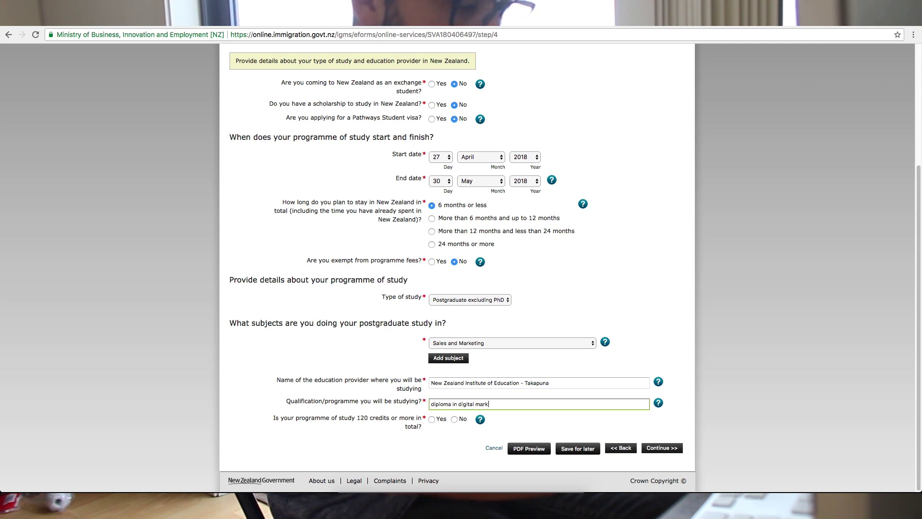
{"action": "left_click", "coordinate": [344, 437]}
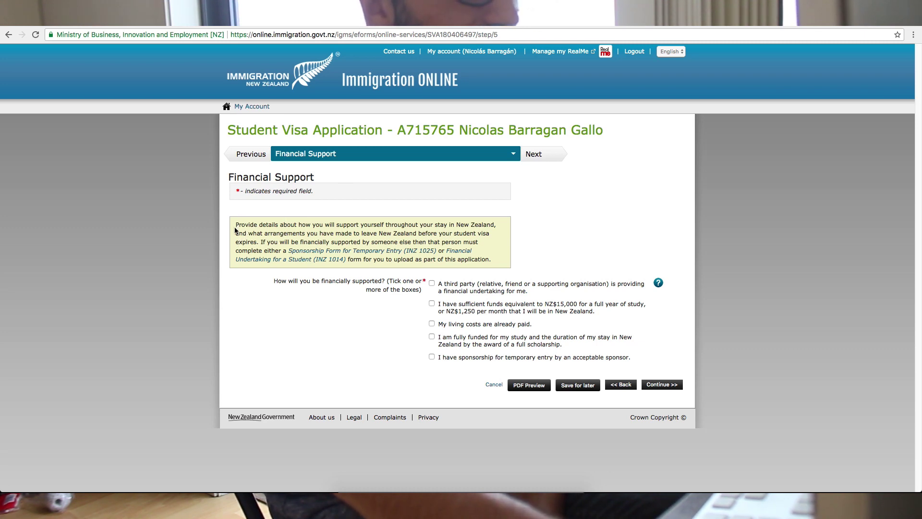
- Highlight parts of the Financial Support instructions while explaining them
{"action": "left_click_drag", "start_coordinate": [294, 226], "coordinate": [364, 226]}
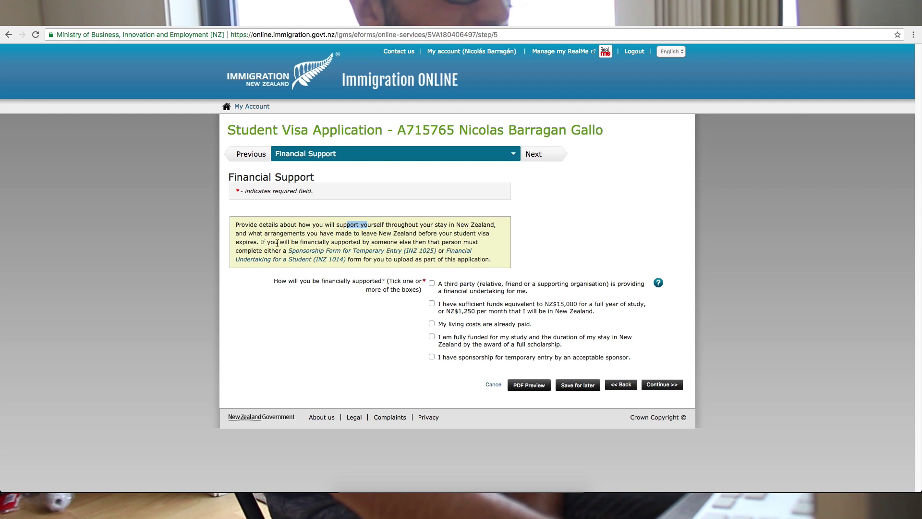
{"action": "left_click_drag", "start_coordinate": [278, 242], "coordinate": [348, 243]}
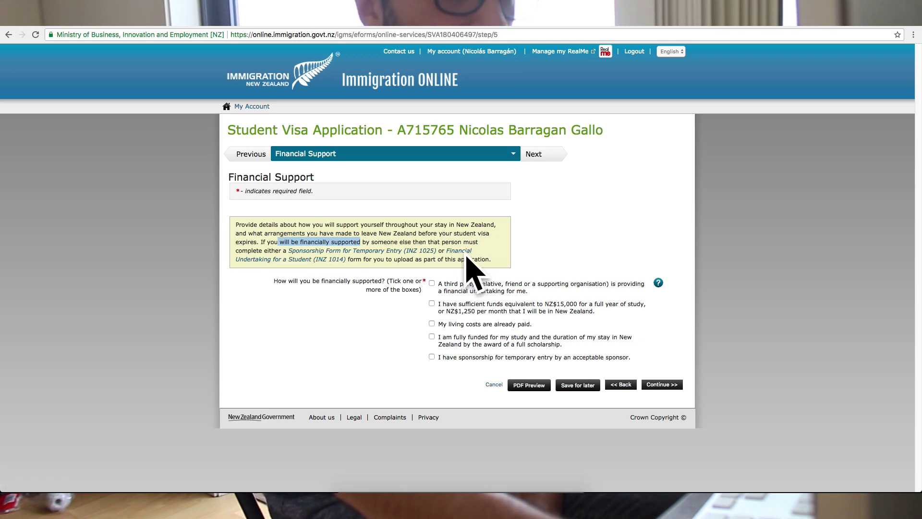
{"action": "left_click", "coordinate": [459, 252]}
{"action": "scroll", "coordinate": [379, 160], "scroll_direction": "down", "scroll_amount": 6}
{"action": "scroll", "coordinate": [379, 159], "scroll_direction": "down", "scroll_amount": 20}
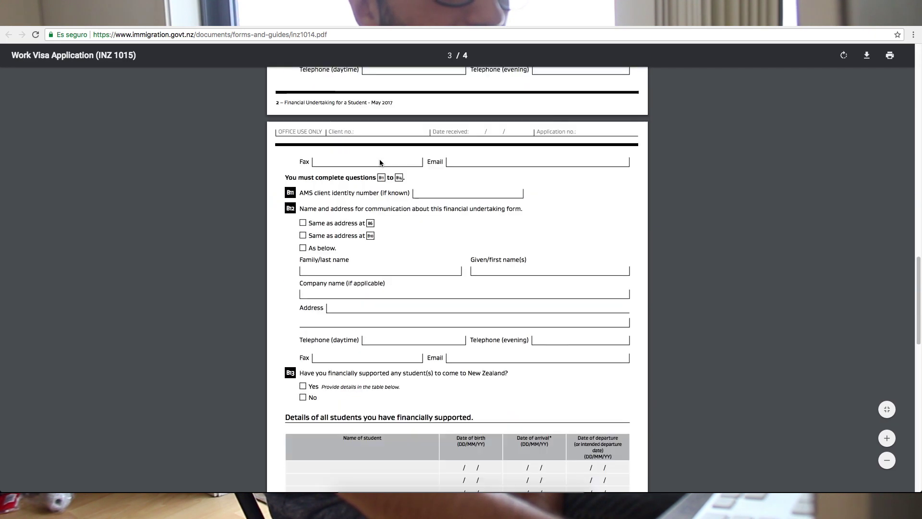
{"action": "scroll", "coordinate": [379, 163], "scroll_direction": "down", "scroll_amount": 10}
{"action": "scroll", "coordinate": [379, 163], "scroll_direction": "up", "scroll_amount": 18}
{"action": "scroll", "coordinate": [380, 164], "scroll_direction": "up", "scroll_amount": 15}
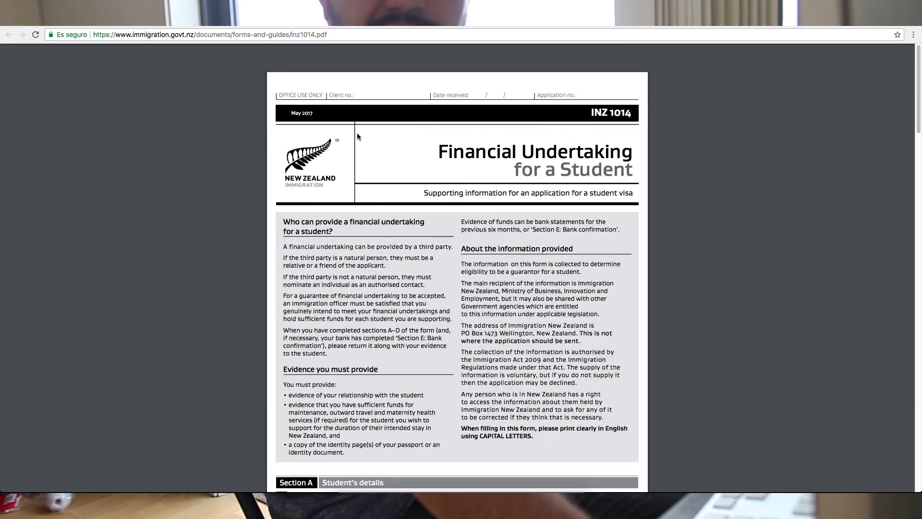
{"action": "left_click", "coordinate": [228, 26]}
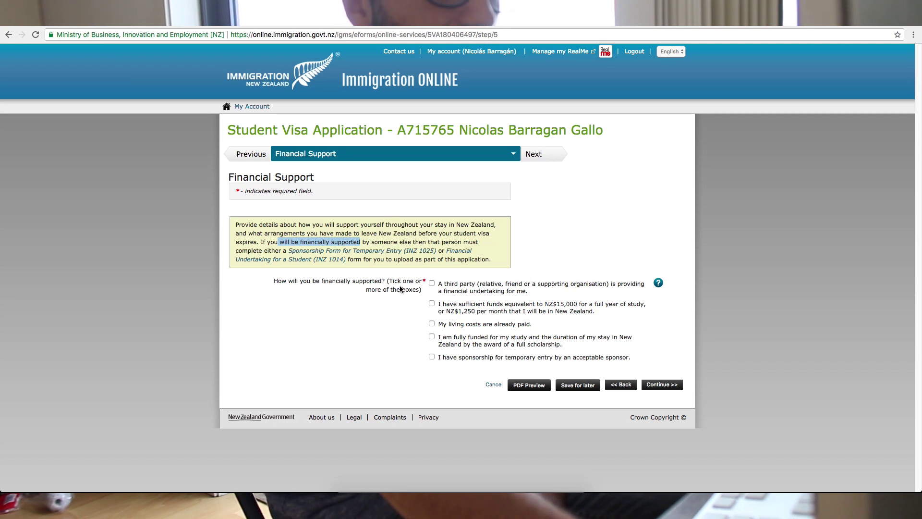
- Tick the third-party financial undertaking option, toggling it while explaining
{"action": "left_click_drag", "start_coordinate": [275, 281], "coordinate": [418, 289]}
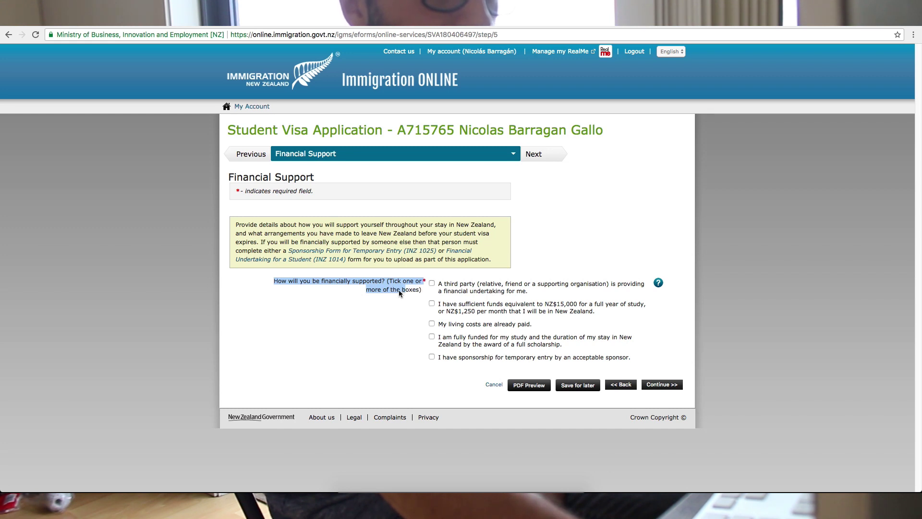
{"action": "left_click", "coordinate": [334, 285]}
{"action": "left_click_drag", "start_coordinate": [279, 281], "coordinate": [313, 281]}
{"action": "left_click", "coordinate": [431, 284]}
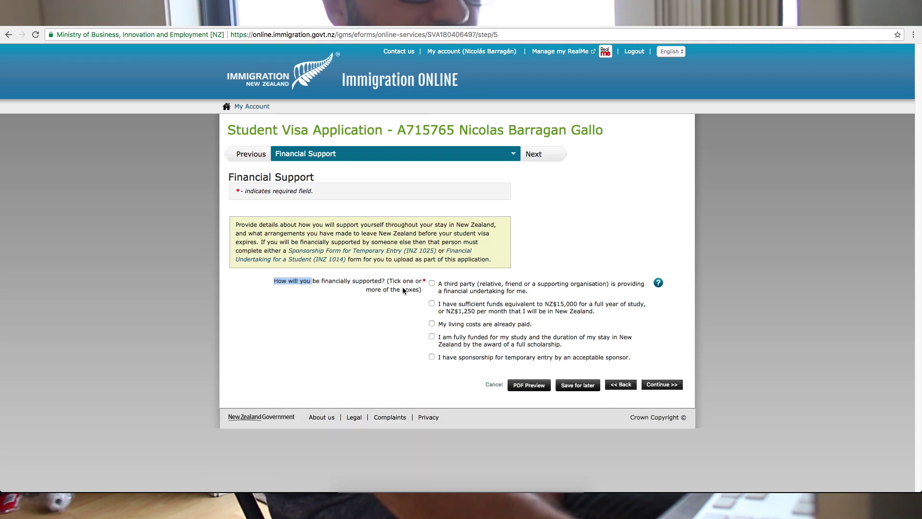
{"action": "left_click_drag", "start_coordinate": [439, 284], "coordinate": [475, 290]}
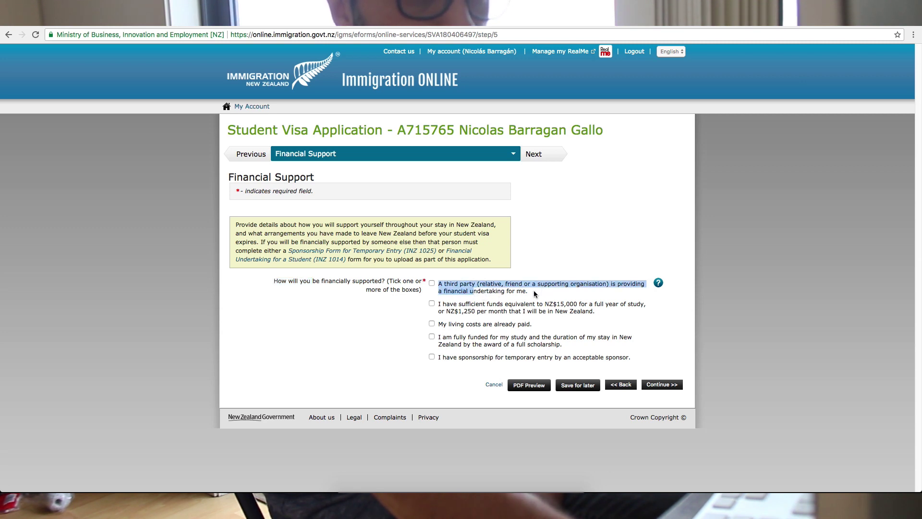
{"action": "left_click", "coordinate": [574, 289]}
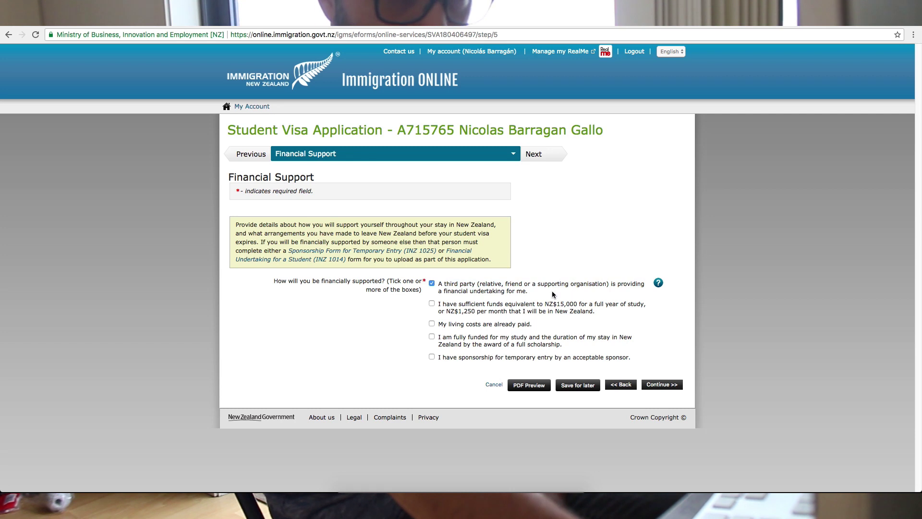
{"action": "left_click", "coordinate": [459, 288]}
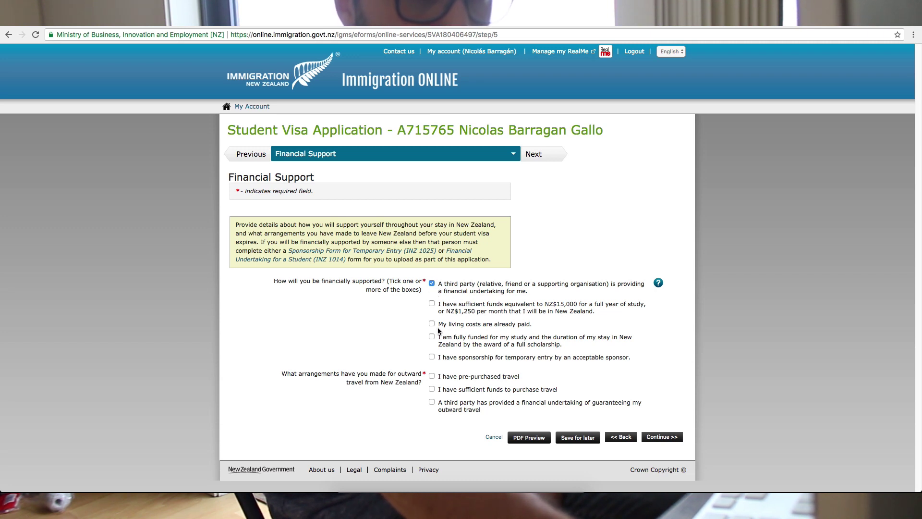
{"action": "left_click", "coordinate": [432, 283]}
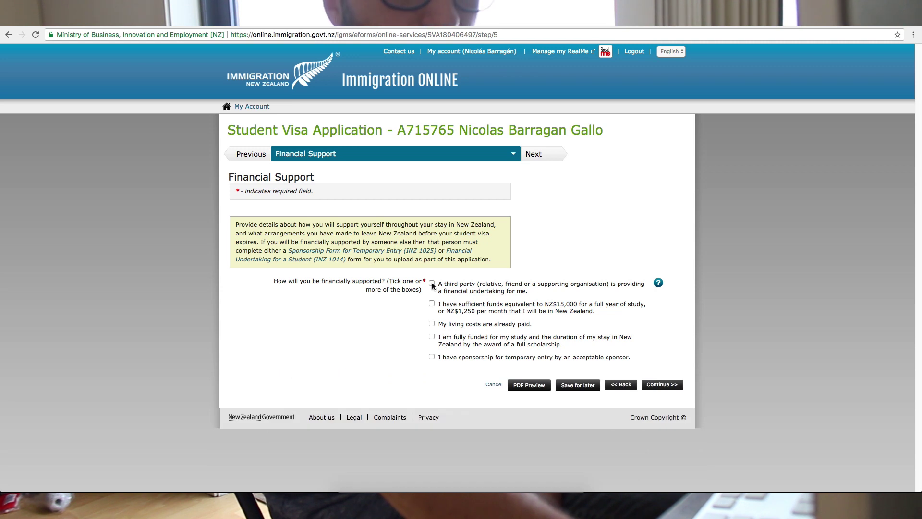
{"action": "left_click", "coordinate": [432, 283]}
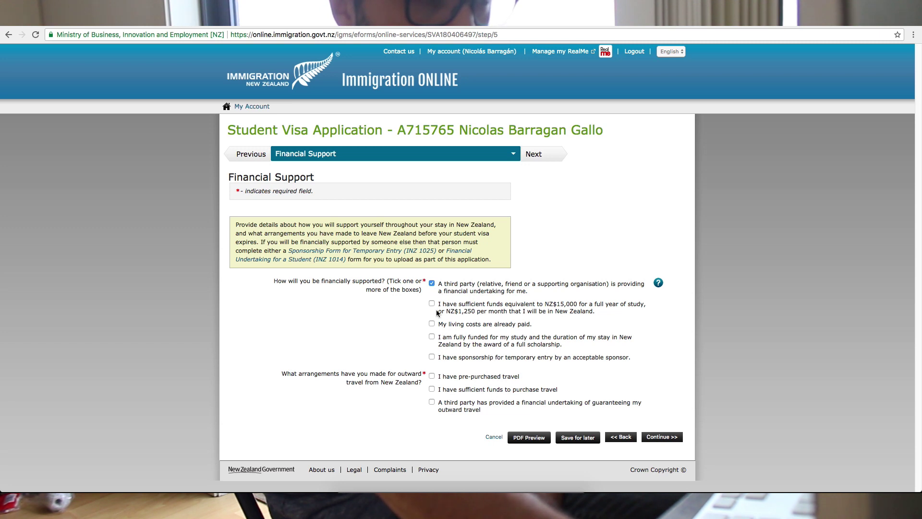
- Try the sponsorship and NZ$15,000 sufficient-funds options, leaving only third-party undertaking ticked
{"action": "left_click", "coordinate": [432, 357]}
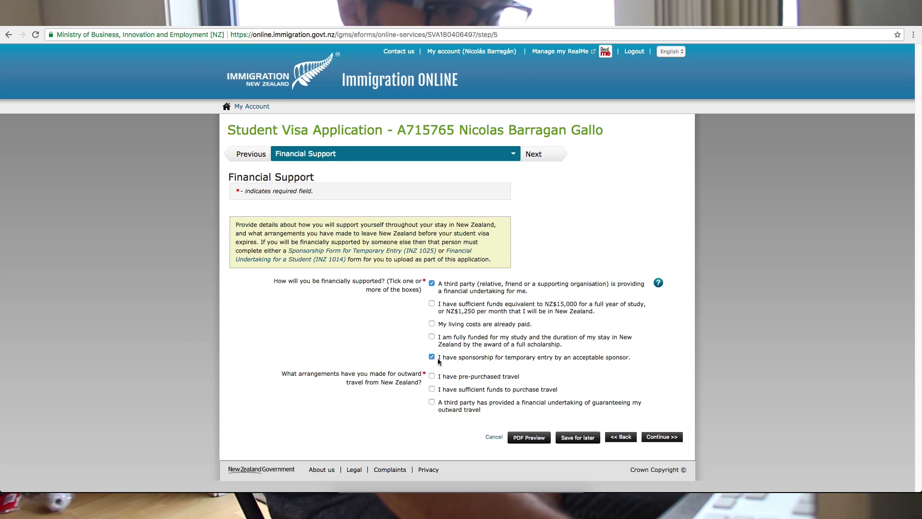
{"action": "left_click", "coordinate": [433, 356]}
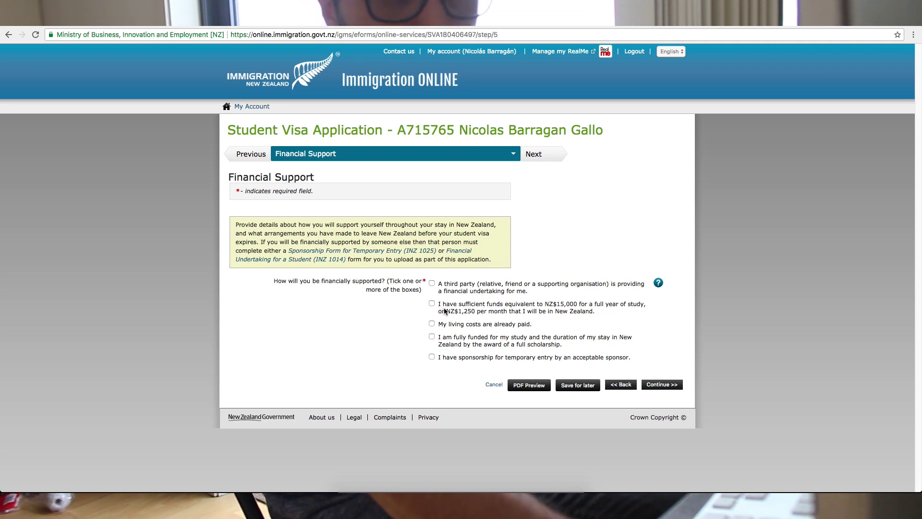
{"action": "left_click_drag", "start_coordinate": [558, 308], "coordinate": [587, 308]}
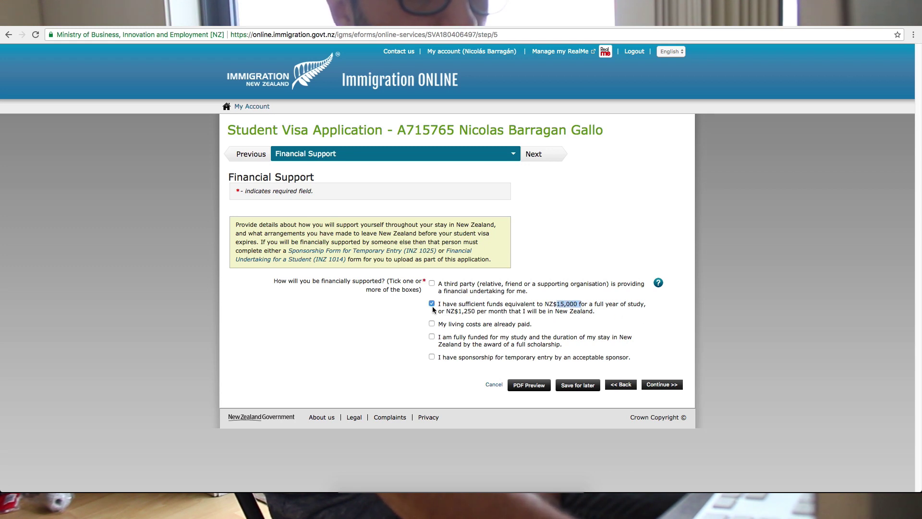
{"action": "left_click", "coordinate": [432, 303]}
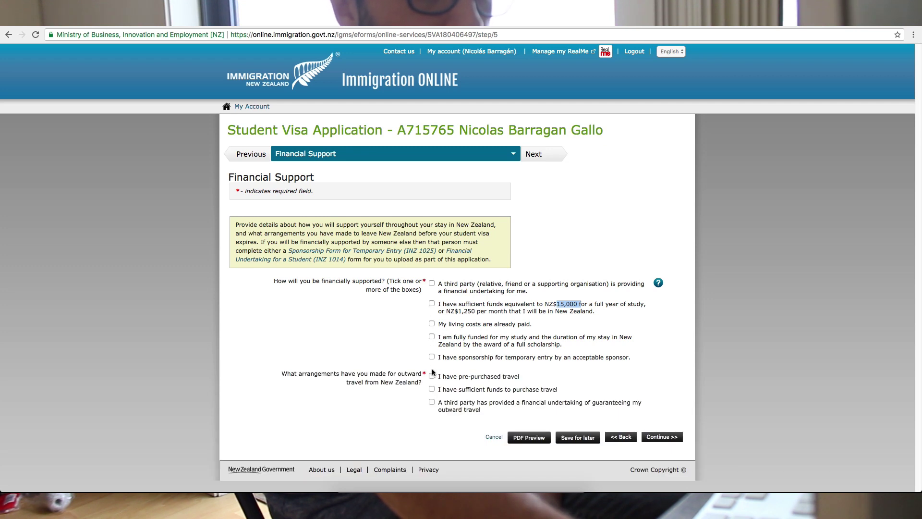
{"action": "left_click", "coordinate": [432, 303]}
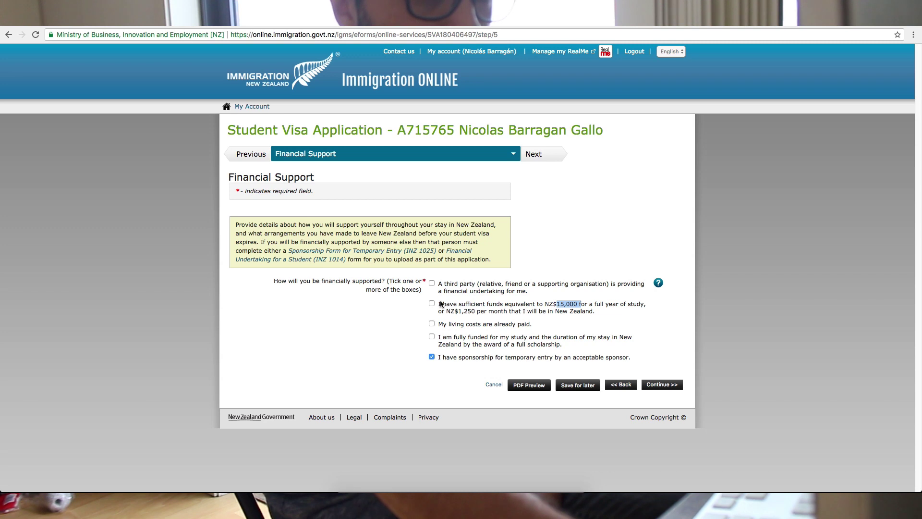
{"action": "left_click", "coordinate": [432, 356]}
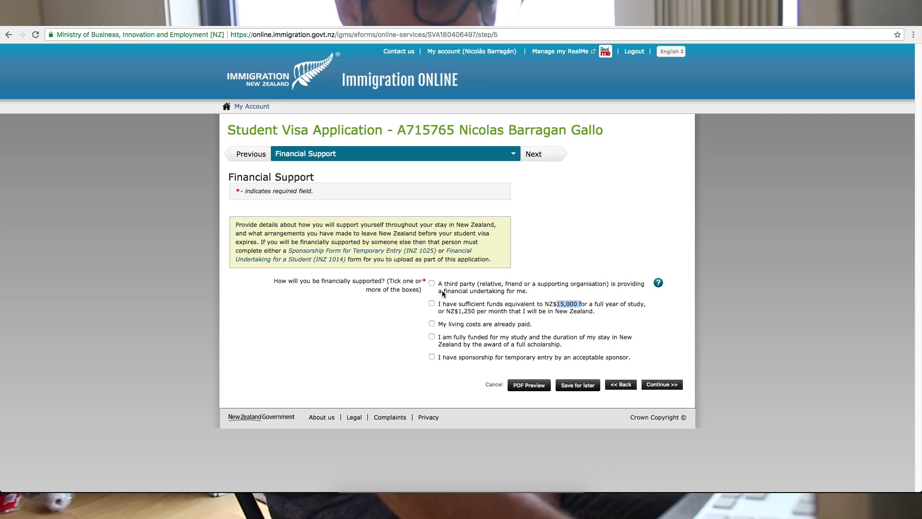
{"action": "left_click", "coordinate": [431, 284]}
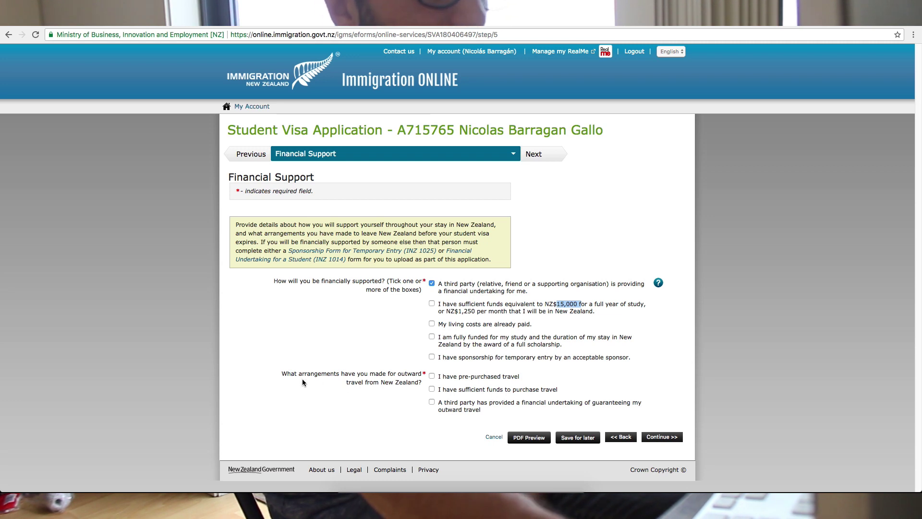
- Set outward travel to a third party's financial undertaking and save the financial support page
{"action": "left_click", "coordinate": [346, 372]}
{"action": "left_click_drag", "start_coordinate": [347, 372], "coordinate": [401, 382]}
{"action": "left_click", "coordinate": [422, 379]}
{"action": "left_click", "coordinate": [405, 388]}
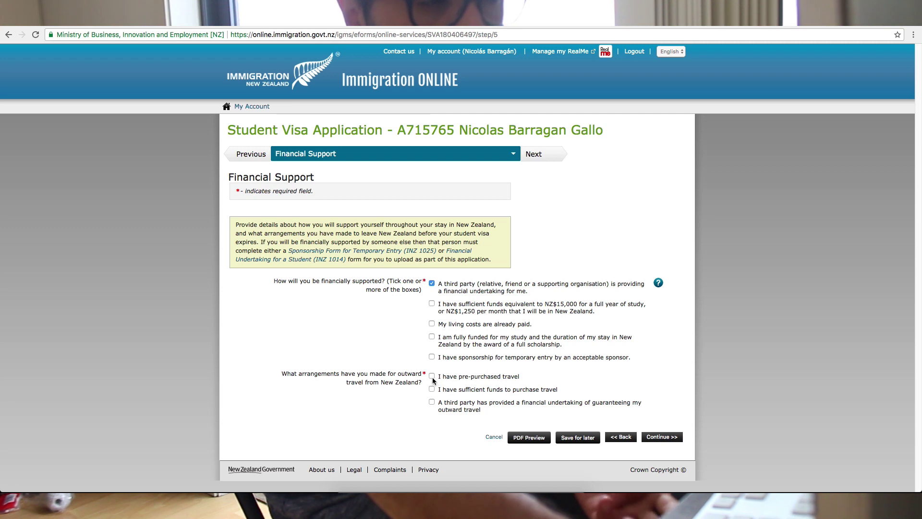
{"action": "left_click", "coordinate": [433, 378]}
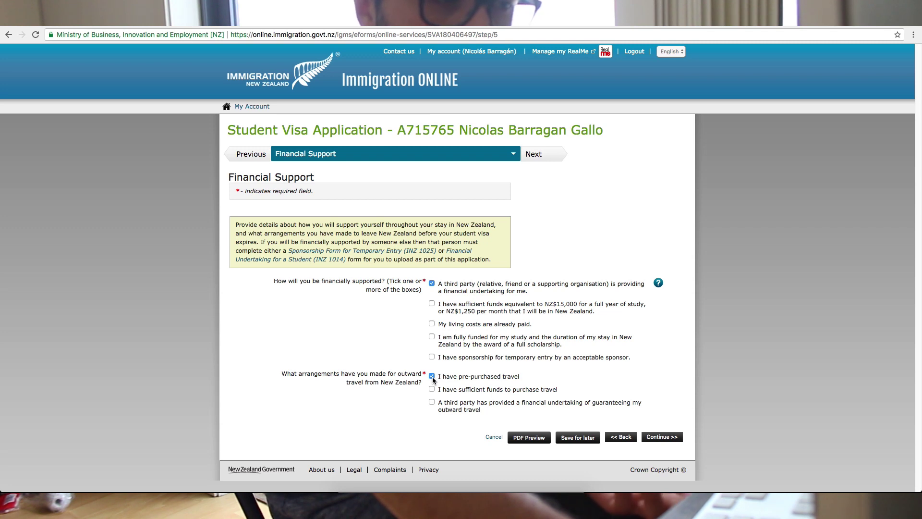
{"action": "left_click", "coordinate": [432, 389]}
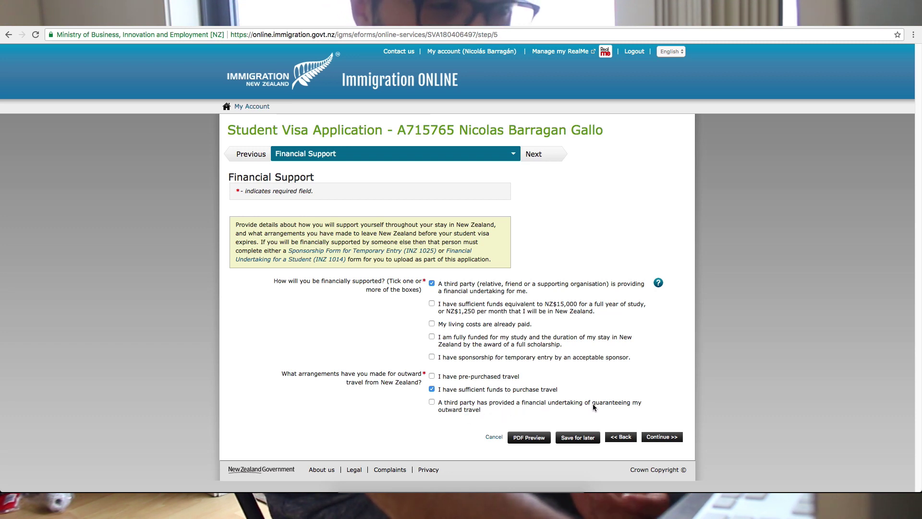
{"action": "left_click", "coordinate": [431, 402]}
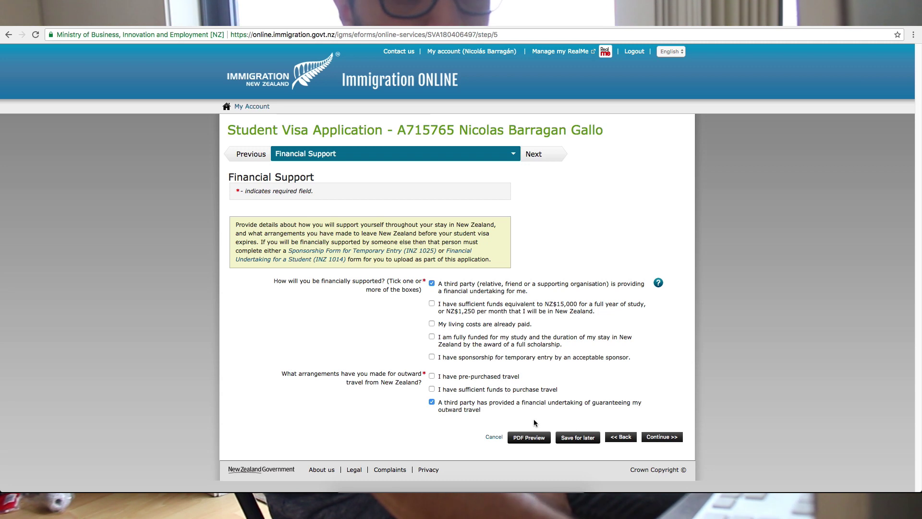
{"action": "left_click", "coordinate": [673, 438]}
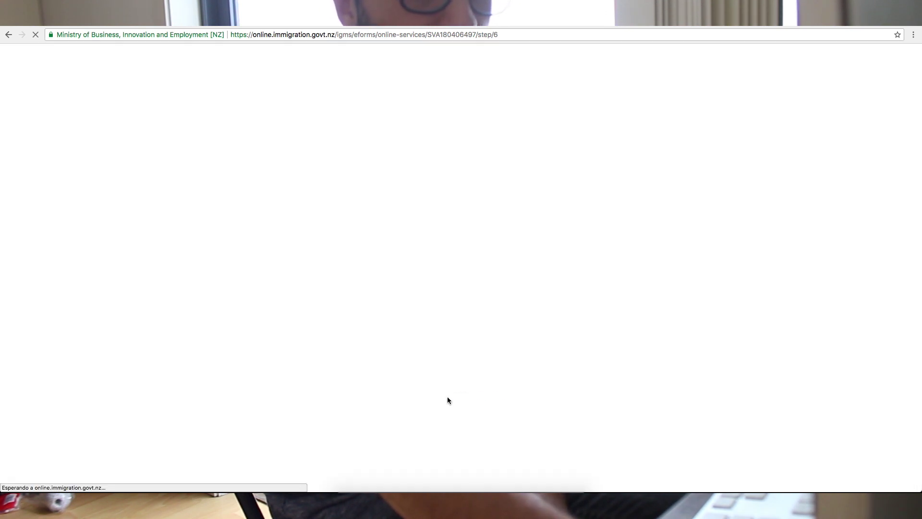
- Answer No to tuberculosis and special education, agree to the insurance declaration, and continue
{"action": "scroll", "coordinate": [387, 367], "scroll_direction": "down", "scroll_amount": 3}
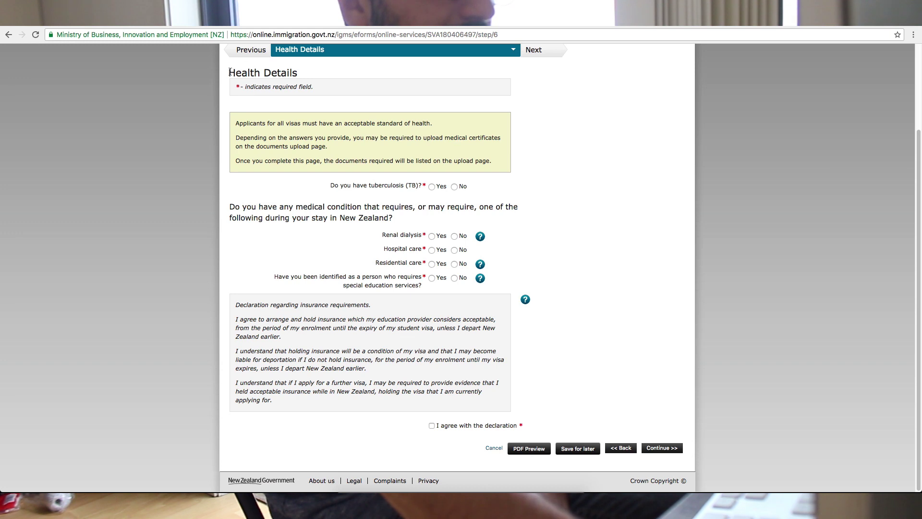
{"action": "left_click_drag", "start_coordinate": [229, 72], "coordinate": [303, 71]}
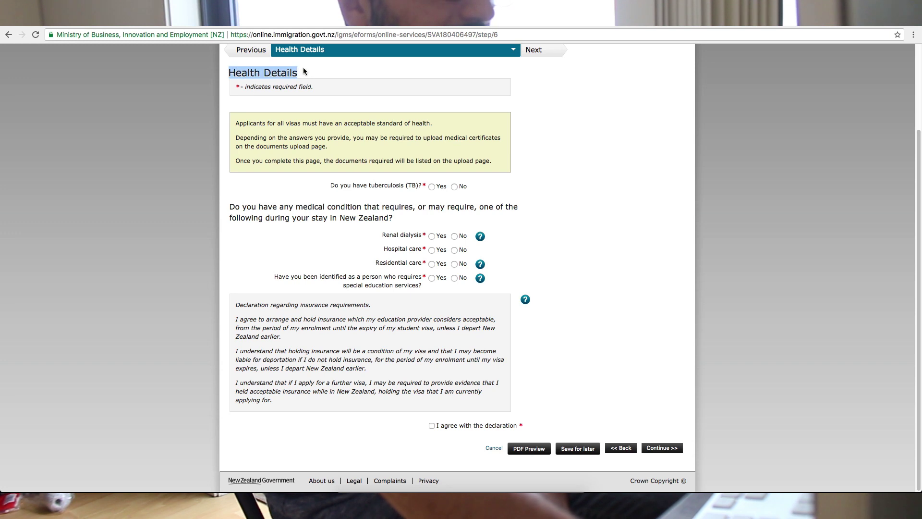
{"action": "left_click", "coordinate": [454, 187]}
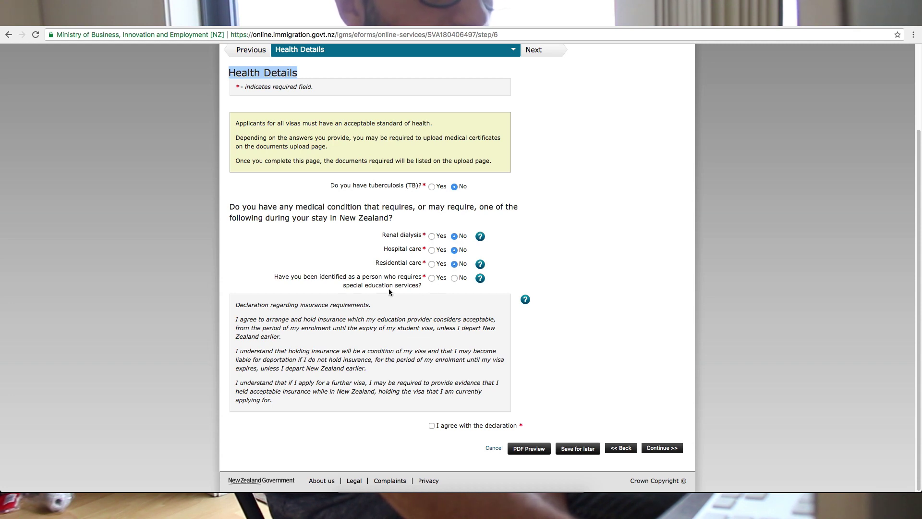
{"action": "left_click", "coordinate": [455, 278]}
{"action": "left_click", "coordinate": [431, 426]}
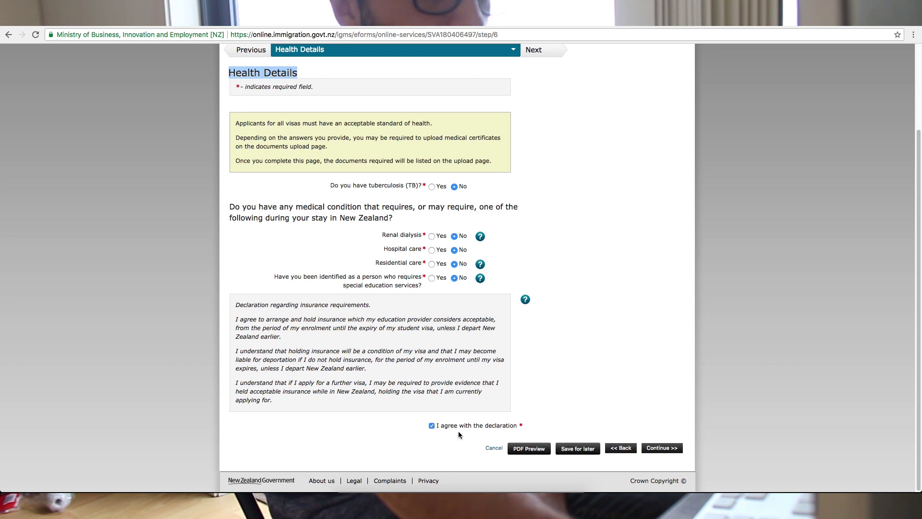
{"action": "left_click", "coordinate": [665, 448]}
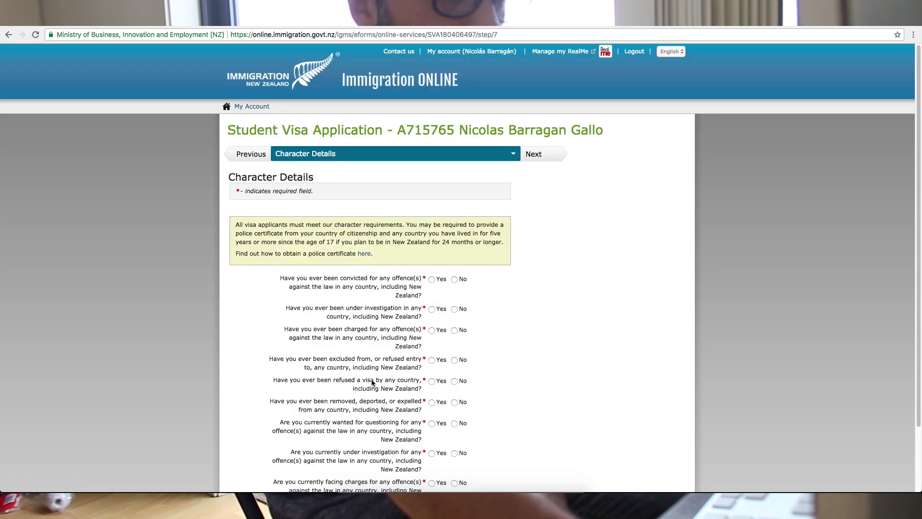
- Answer No to conviction, charges, visa refusal and deportation questions, then continue
{"action": "scroll", "coordinate": [370, 382], "scroll_direction": "down", "scroll_amount": 1}
{"action": "scroll", "coordinate": [370, 382], "scroll_direction": "down", "scroll_amount": 1}
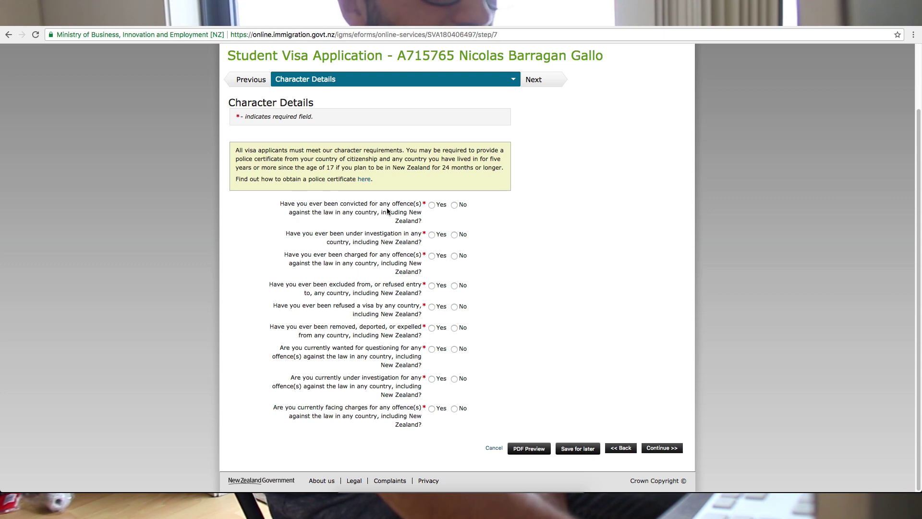
{"action": "left_click", "coordinate": [454, 205]}
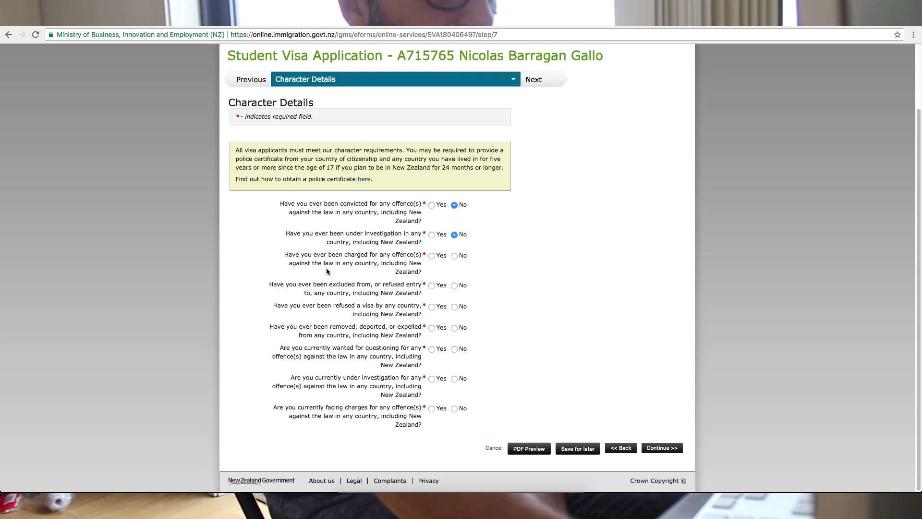
{"action": "left_click", "coordinate": [454, 256]}
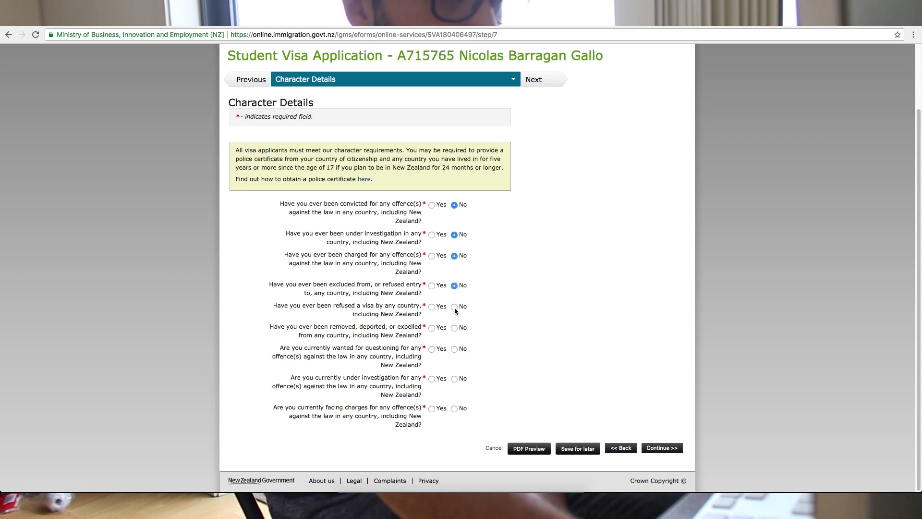
{"action": "left_click", "coordinate": [454, 307]}
{"action": "left_click", "coordinate": [454, 328]}
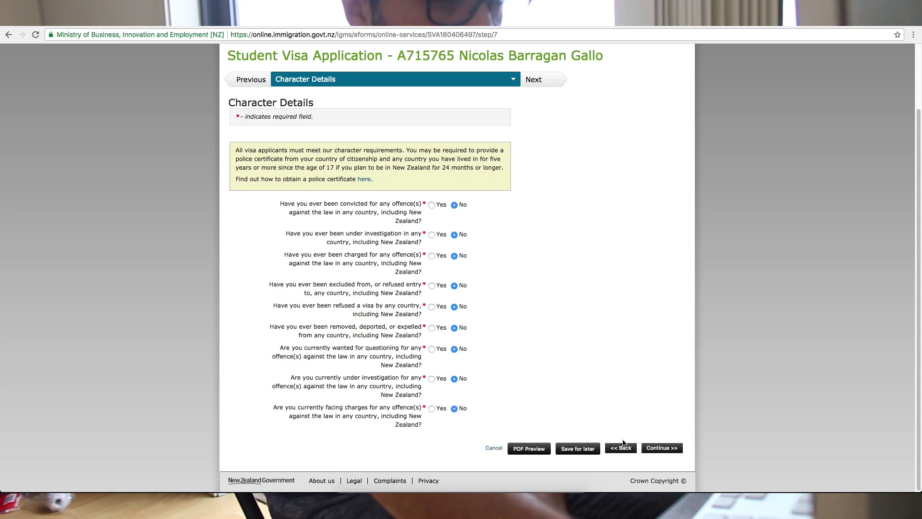
{"action": "left_click", "coordinate": [661, 447]}
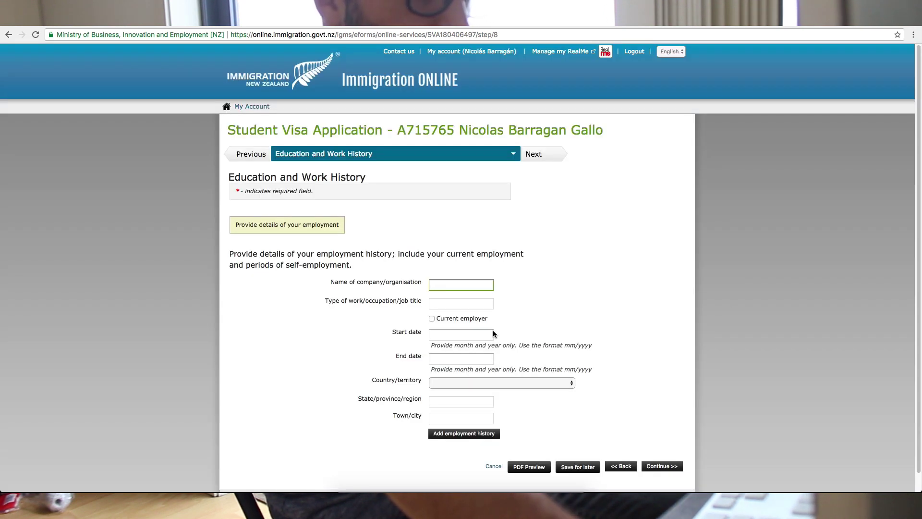
{"action": "scroll", "coordinate": [370, 332], "scroll_direction": "down", "scroll_amount": 1}
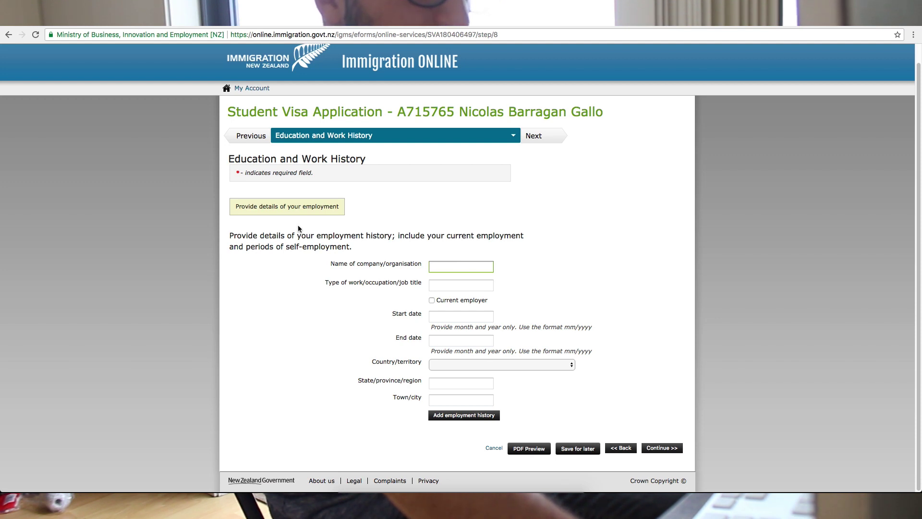
{"action": "left_click_drag", "start_coordinate": [228, 154], "coordinate": [379, 155]}
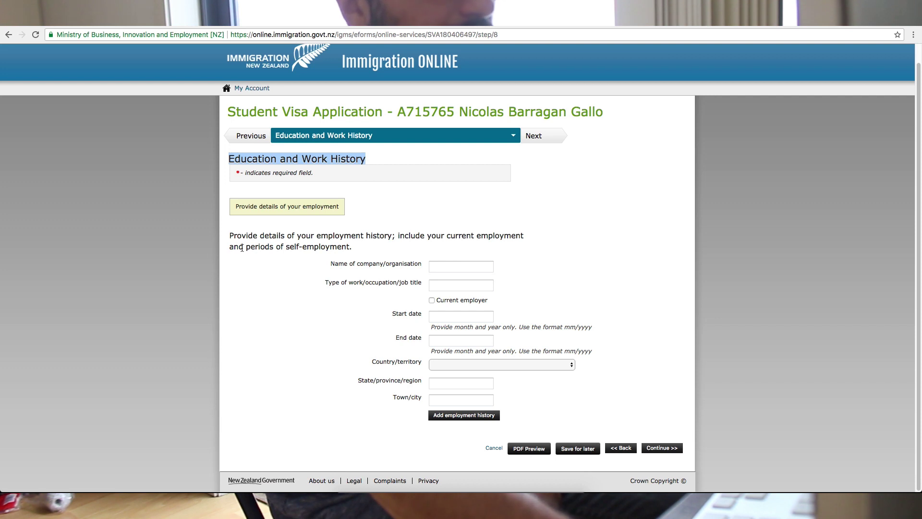
{"action": "left_click_drag", "start_coordinate": [230, 235], "coordinate": [462, 245]}
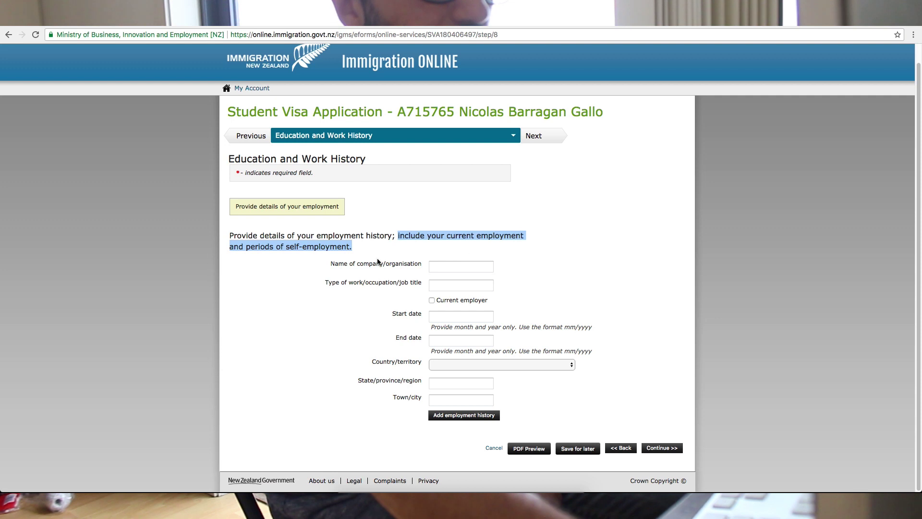
{"action": "key", "text": "Tab"}
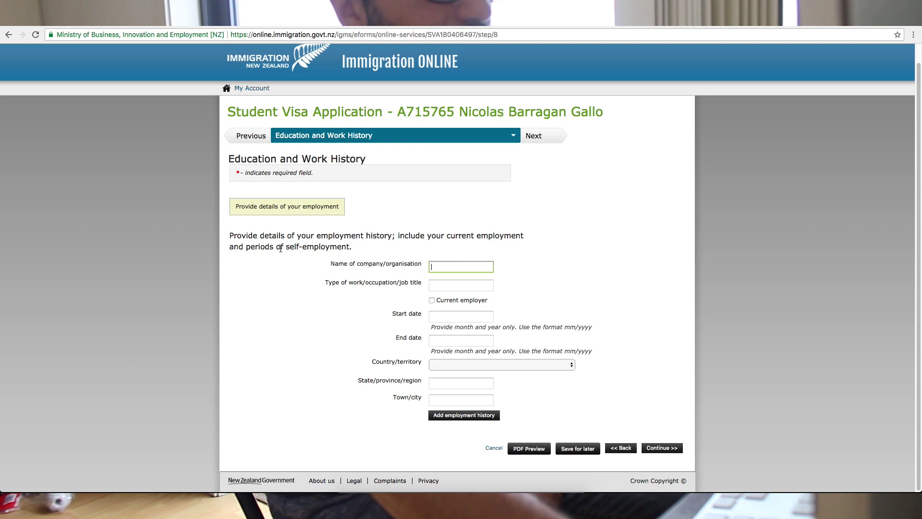
{"action": "left_click_drag", "start_coordinate": [280, 248], "coordinate": [378, 248]}
{"action": "left_click", "coordinate": [361, 250]}
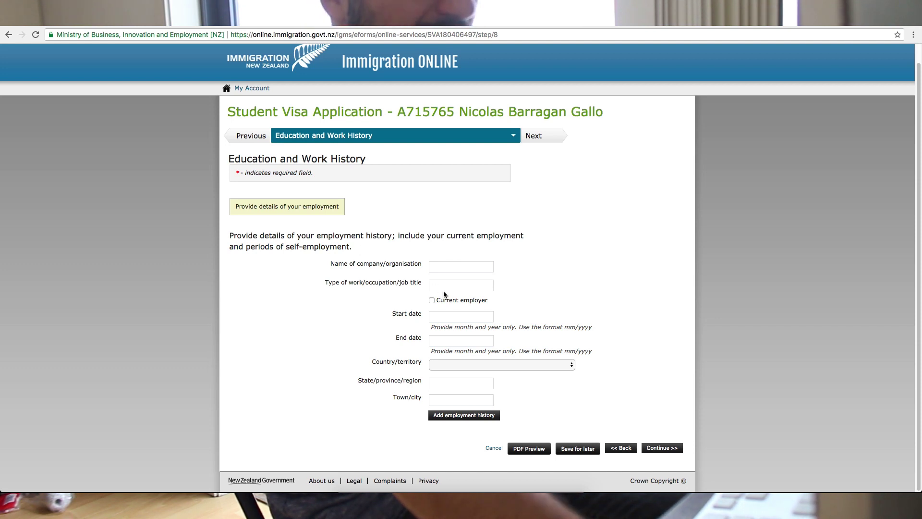
{"action": "left_click", "coordinate": [432, 266]}
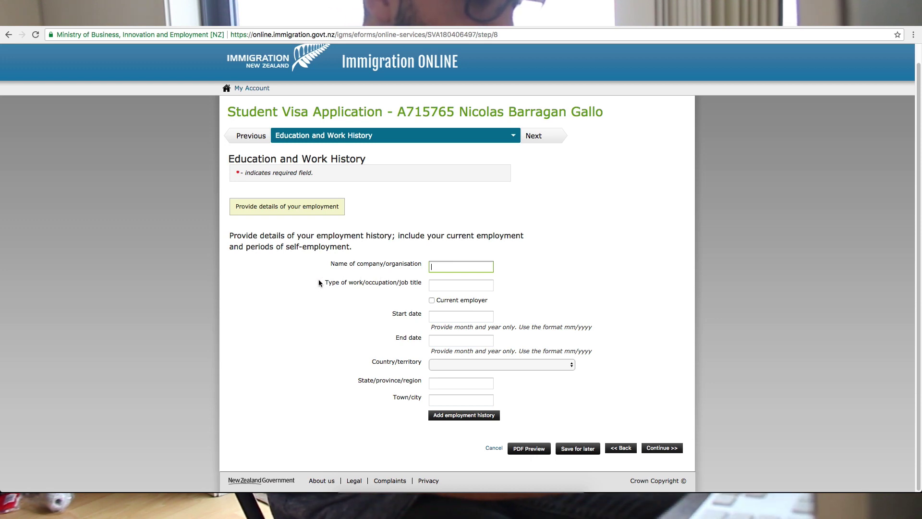
- Enter company AGI education ltd, job title Content Manager and start date 08/2017
{"action": "type", "text": "AG"}
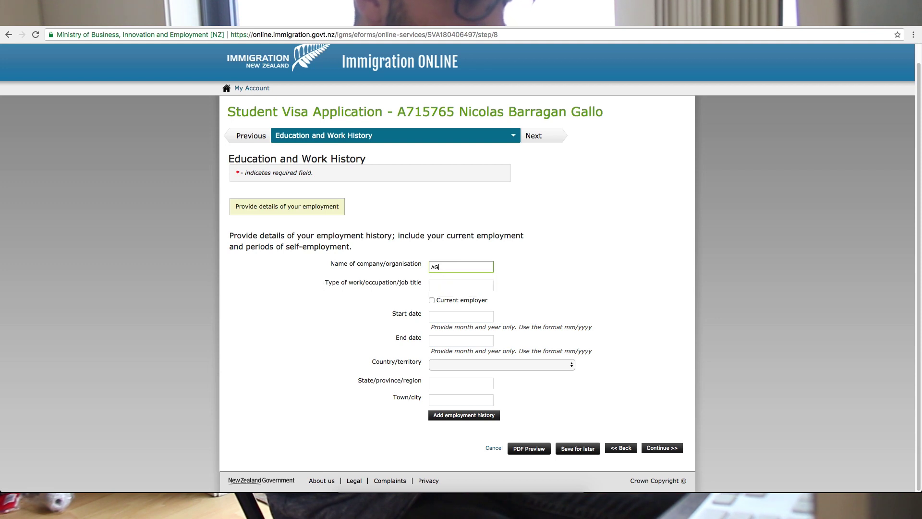
{"action": "type", "text": "I "}
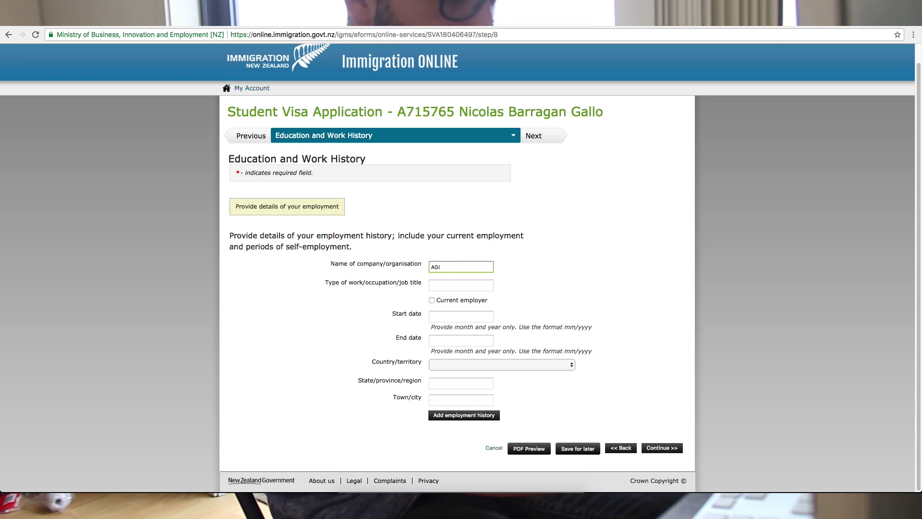
{"action": "type", "text": "education "}
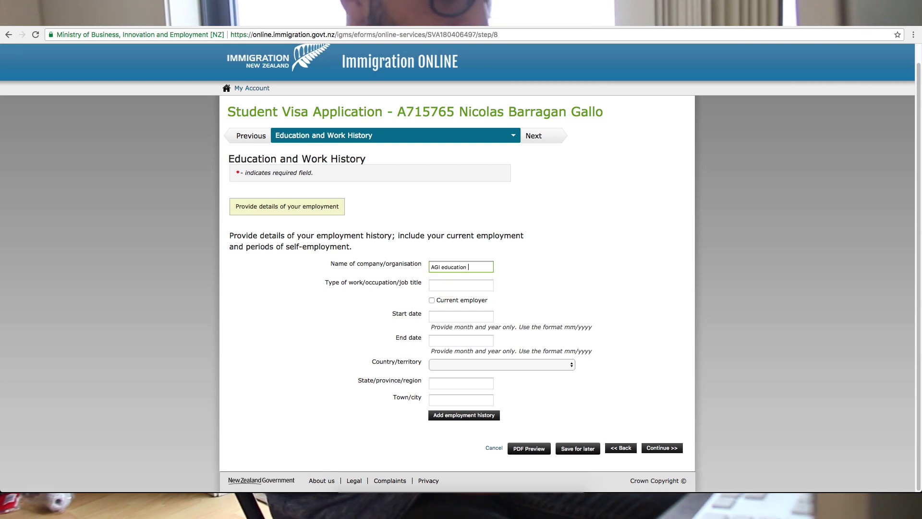
{"action": "type", "text": "ltd"}
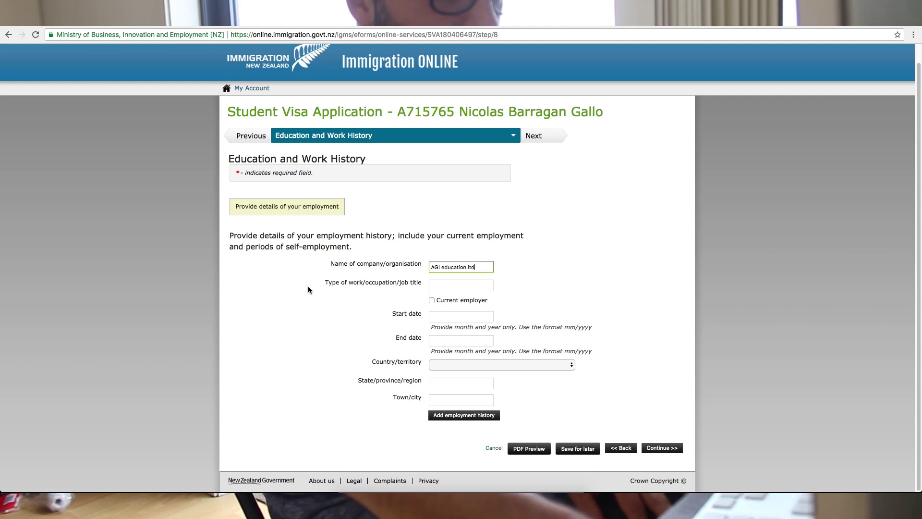
{"action": "left_click", "coordinate": [436, 285]}
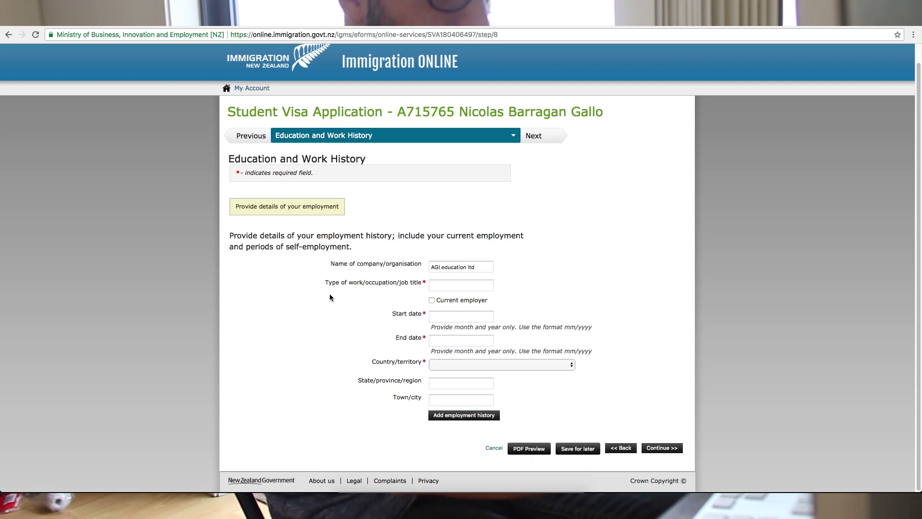
{"action": "left_click", "coordinate": [437, 286]}
{"action": "type", "text": "Content Manager"}
{"action": "left_click", "coordinate": [445, 316]}
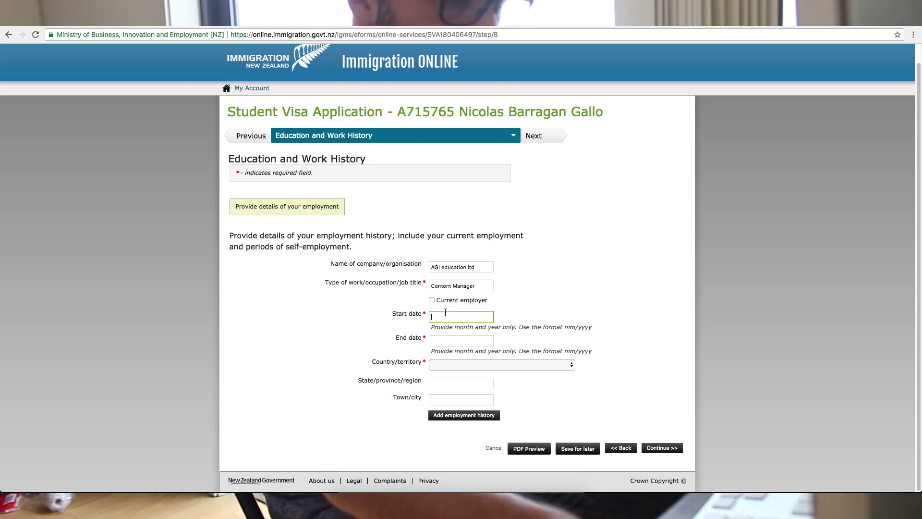
{"action": "type", "text": "08"}
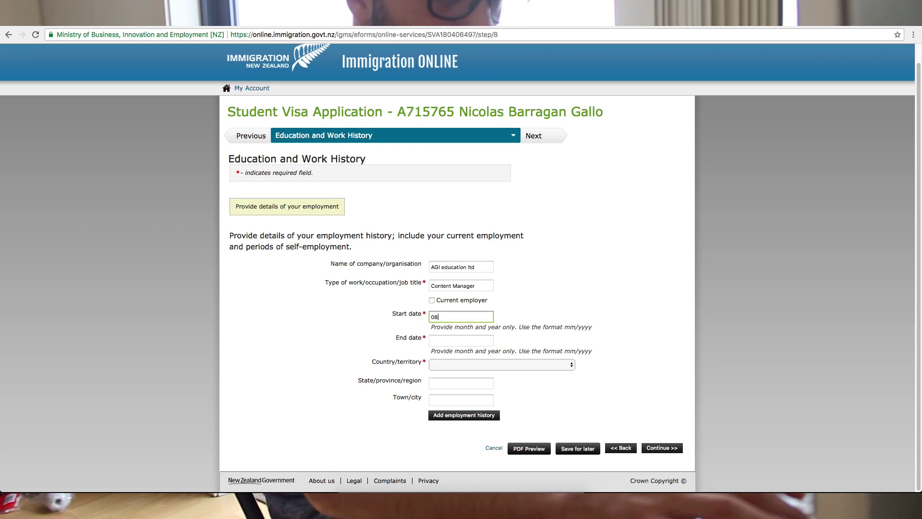
{"action": "left_click_drag", "start_coordinate": [575, 327], "coordinate": [579, 328]}
{"action": "left_click", "coordinate": [449, 317]}
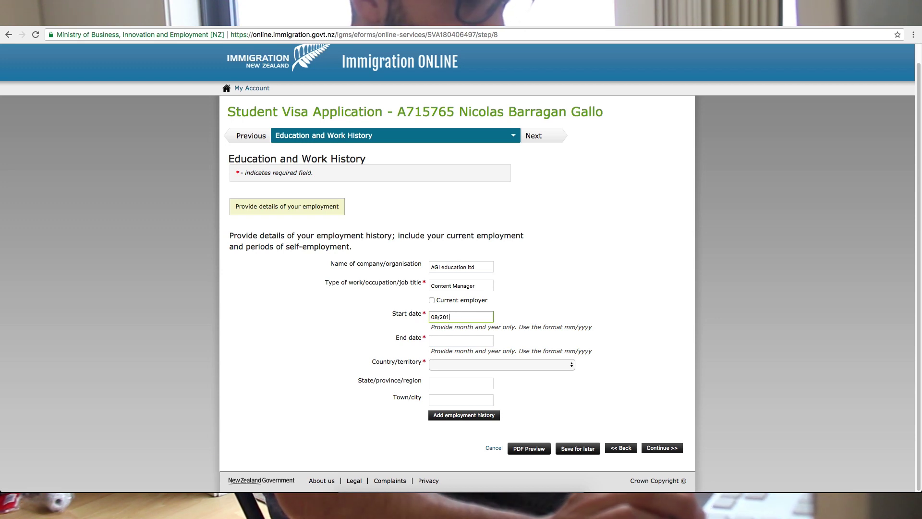
{"action": "type", "text": "7"}
- Type the employment end date 02/2017, correcting typos along the way
{"action": "left_click", "coordinate": [460, 342]}
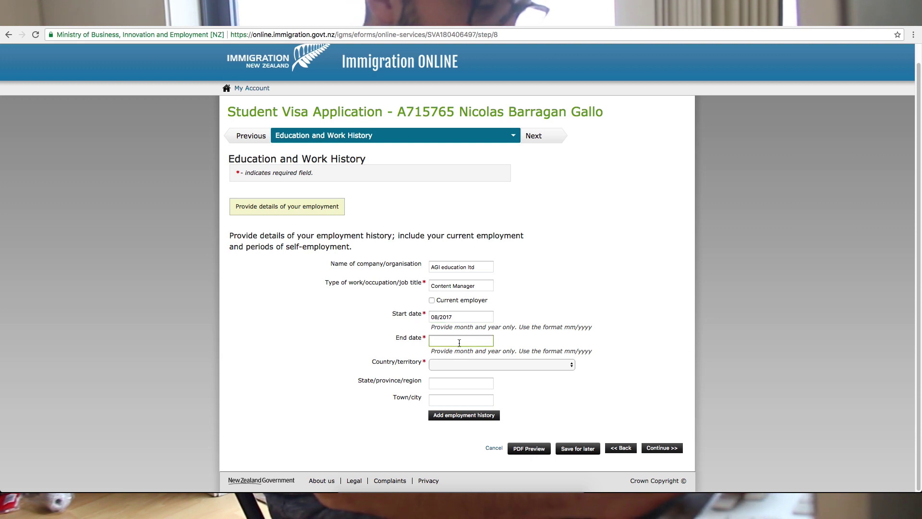
{"action": "type", "text": "02"}
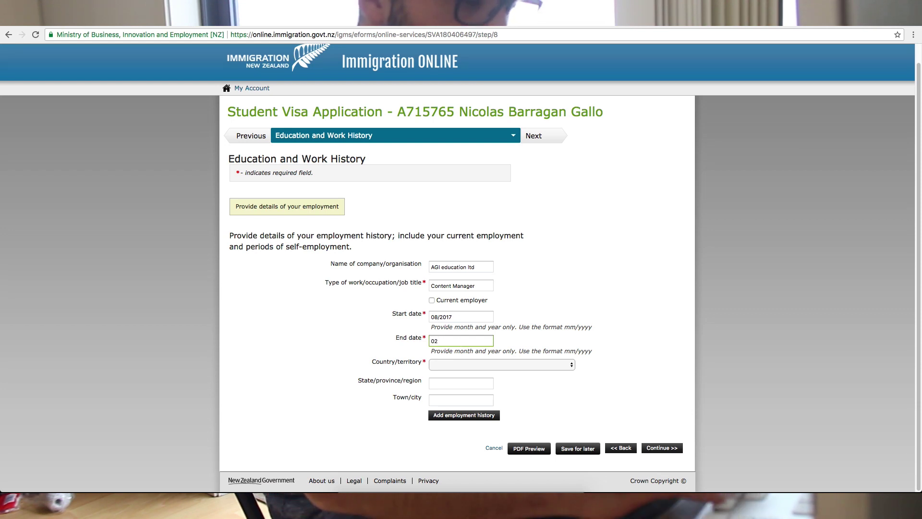
{"action": "type", "text": "/"}
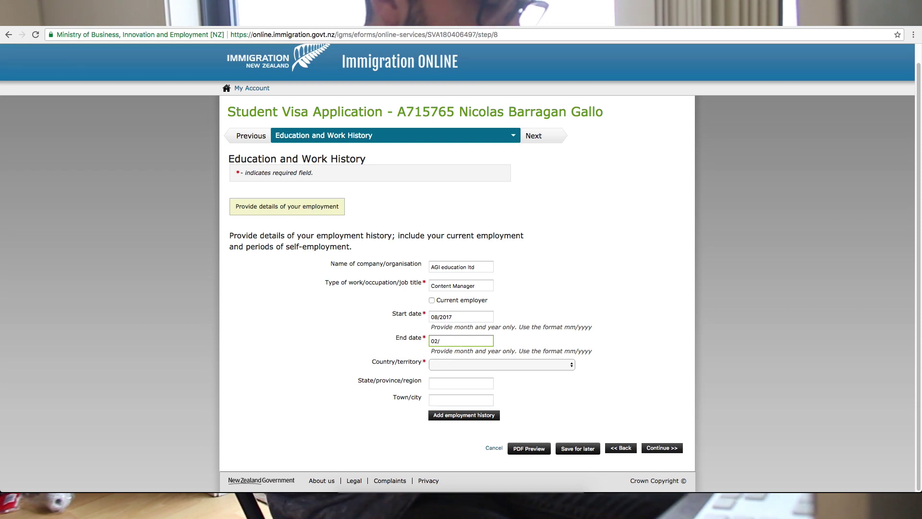
{"action": "type", "text": "2107"}
{"action": "key", "text": "BackSpace"}
{"action": "type", "text": "02/27"}
{"action": "key", "text": "BackSpace"}
{"action": "key", "text": "BackSpace"}
{"action": "key", "text": "BackSpace"}
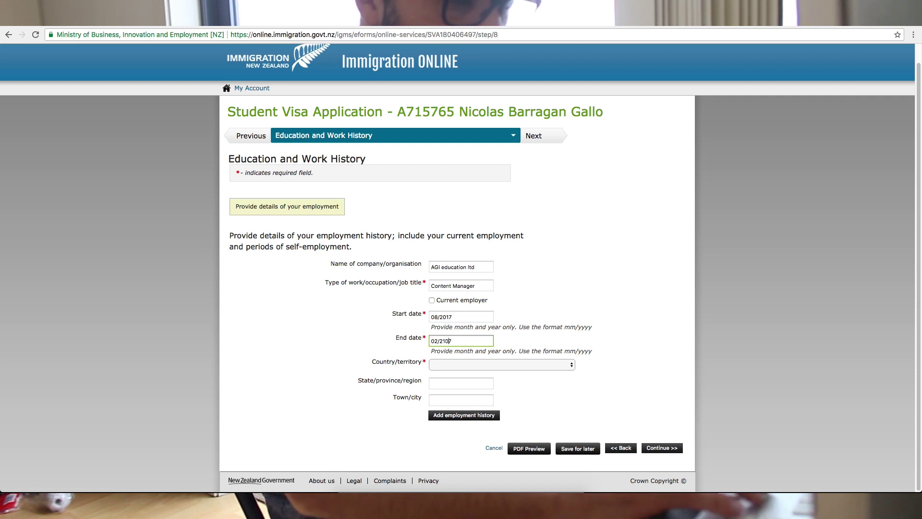
{"action": "type", "text": "7"}
{"action": "key", "text": "Left"}
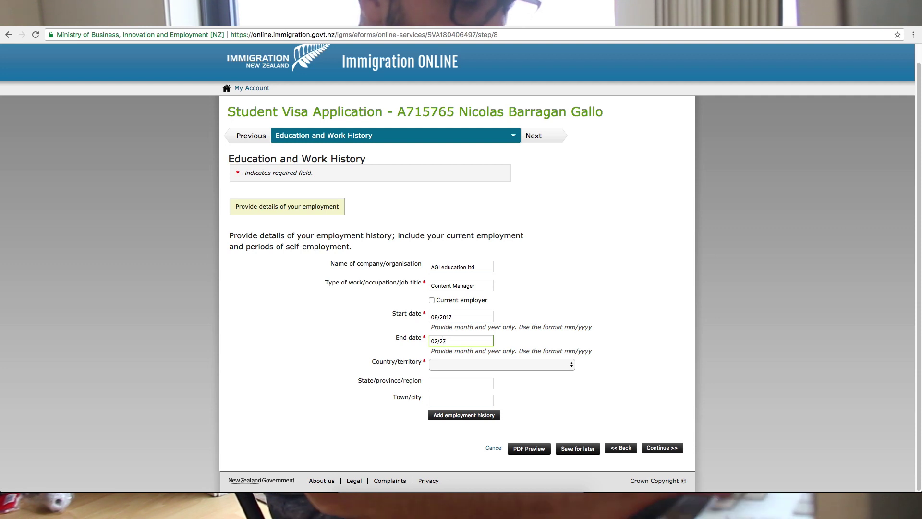
{"action": "type", "text": "017"}
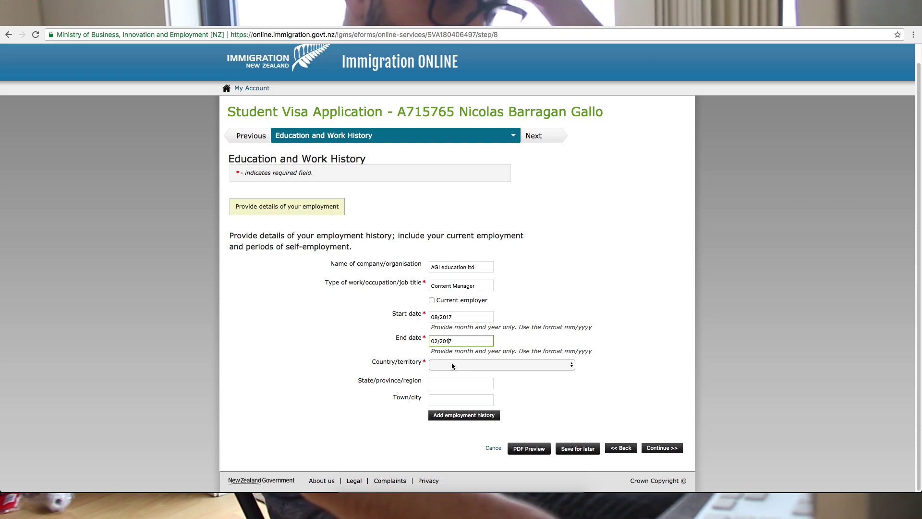
- Set the job's country to New Zealand and region to Auckland Region
{"action": "left_click", "coordinate": [452, 363]}
{"action": "scroll", "coordinate": [461, 408], "scroll_direction": "down", "scroll_amount": 15}
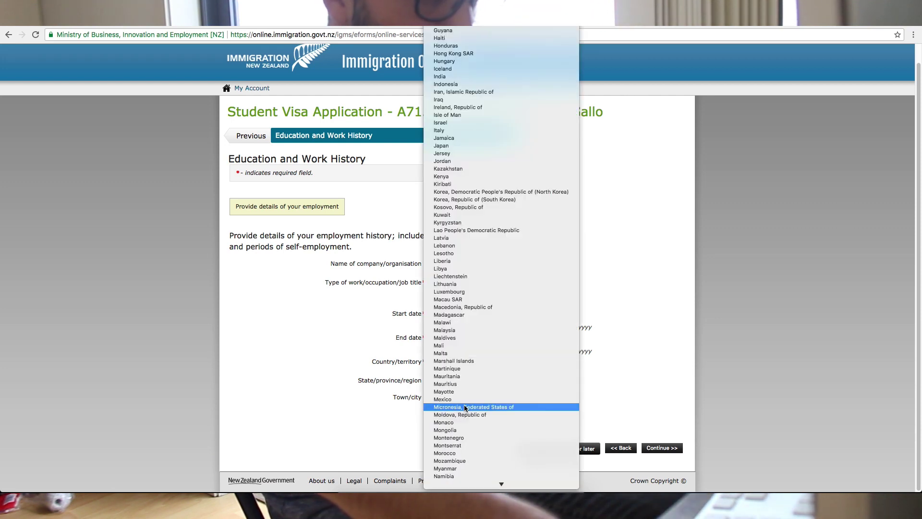
{"action": "scroll", "coordinate": [465, 417], "scroll_direction": "down", "scroll_amount": 3}
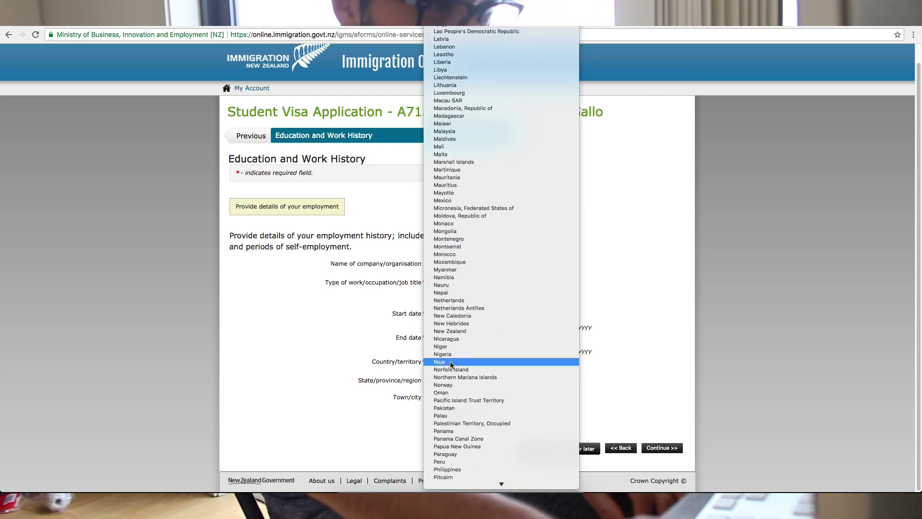
{"action": "left_click", "coordinate": [460, 333]}
{"action": "left_click", "coordinate": [458, 381]}
{"action": "type", "text": "Auc"}
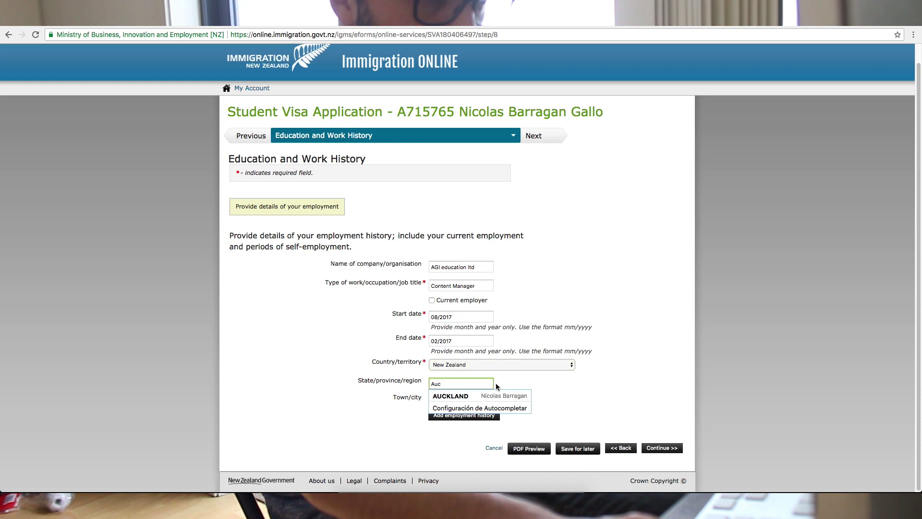
{"action": "type", "text": "kland"}
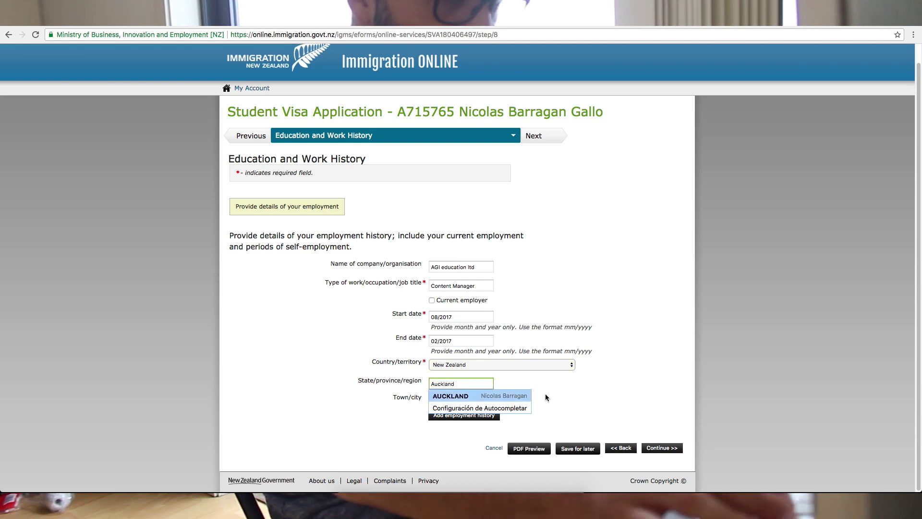
{"action": "left_click", "coordinate": [458, 398]}
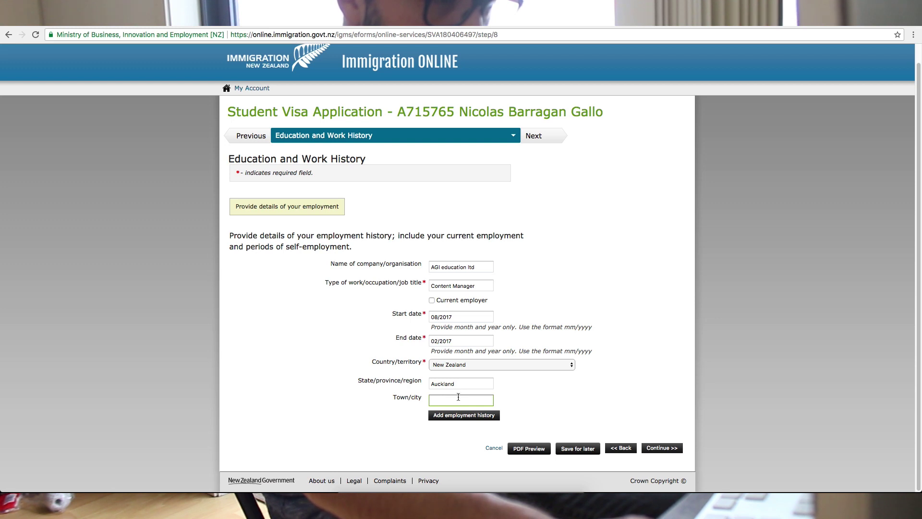
{"action": "left_click", "coordinate": [459, 384]}
{"action": "type", "text": "Region"}
- Choose AUCKLAND CBD as the town and save the employment entry
{"action": "key", "text": "Tab"}
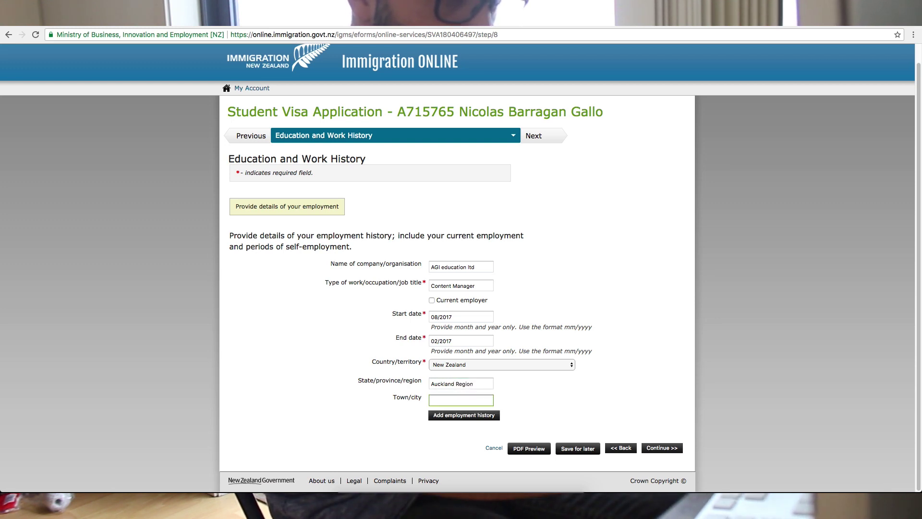
{"action": "type", "text": "Auckl"}
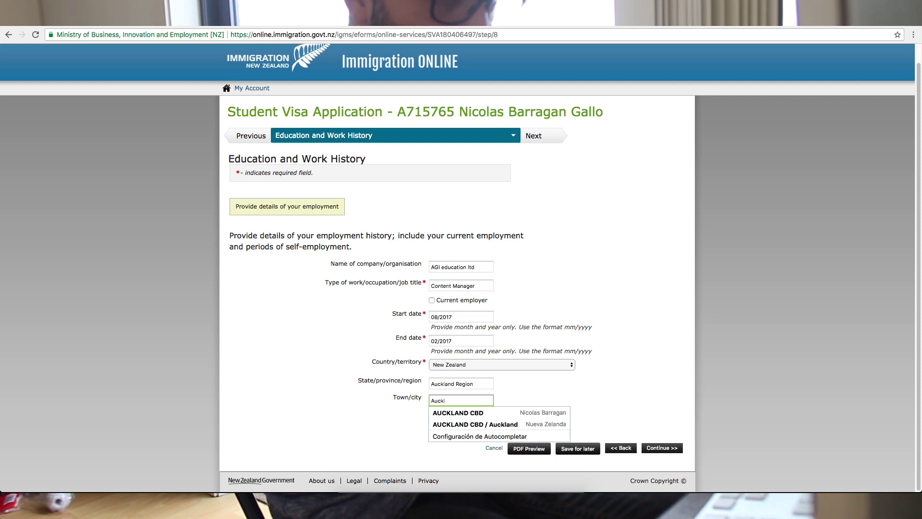
{"action": "key", "text": "Down"}
{"action": "key", "text": "Return"}
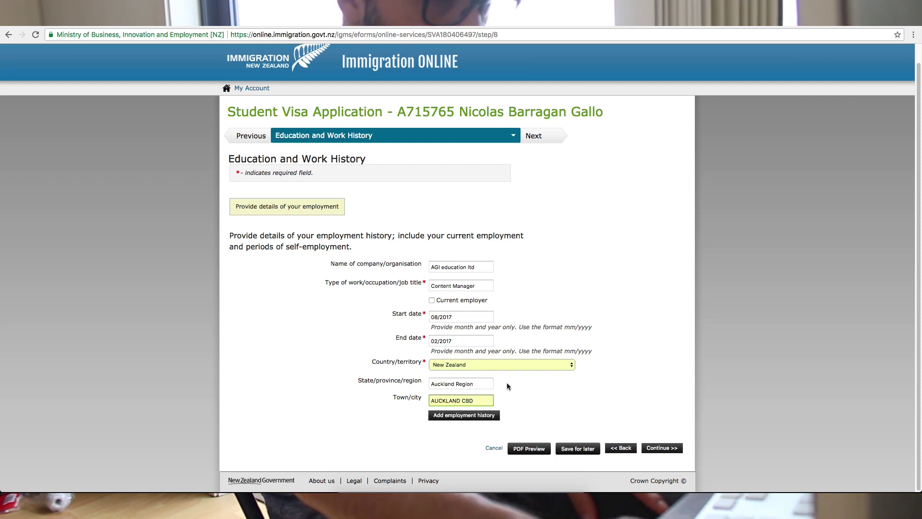
{"action": "left_click", "coordinate": [594, 449]}
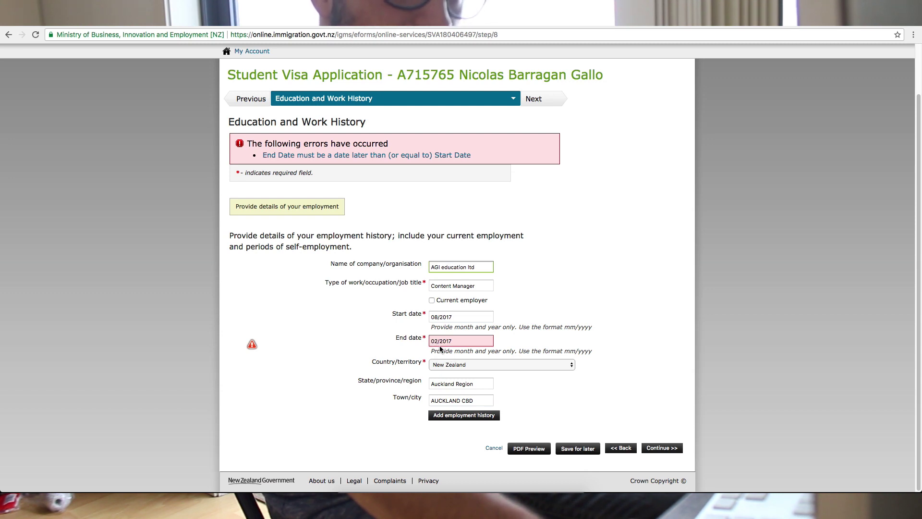
- Change the employment end year from 2017 to 2018, making the end date 02/2018
{"action": "left_click", "coordinate": [453, 340]}
{"action": "key", "text": "BackSpace"}
{"action": "type", "text": "8"}
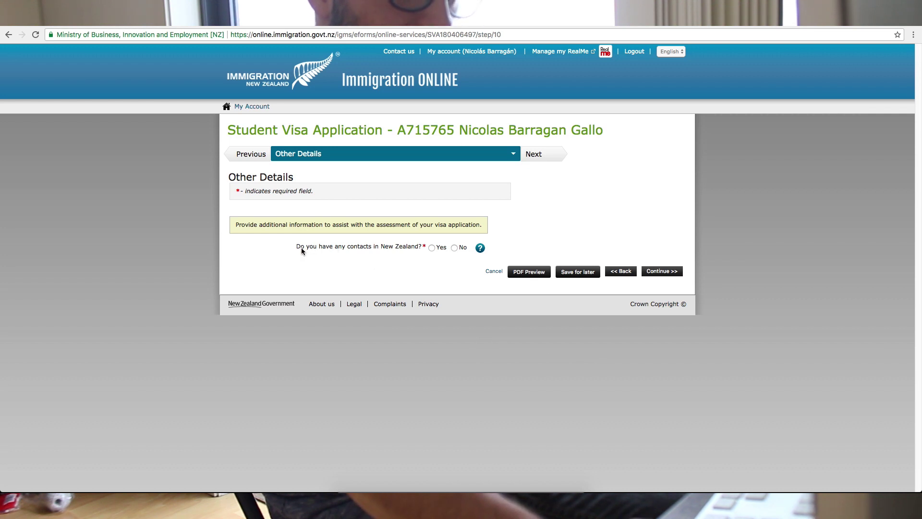
- Mark No for contacts in New Zealand on Other Details and continue
{"action": "left_click_drag", "start_coordinate": [292, 248], "coordinate": [414, 250]}
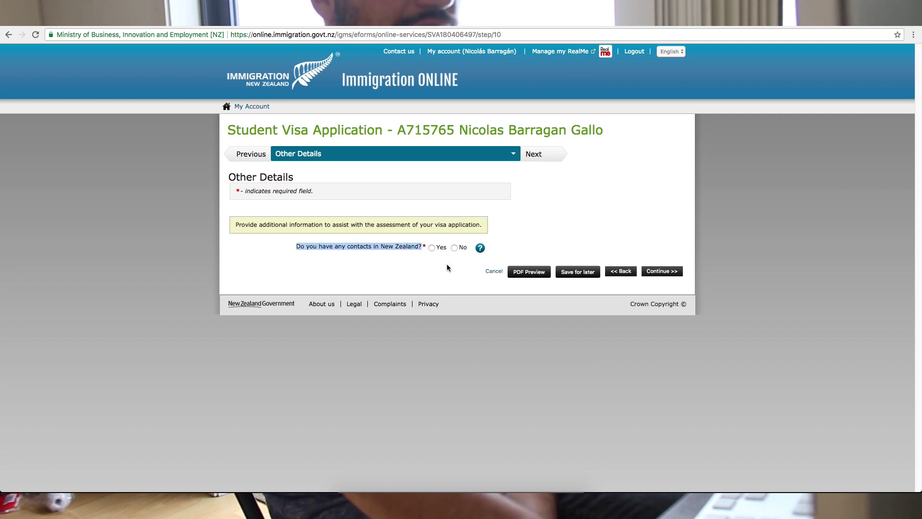
{"action": "left_click", "coordinate": [454, 247]}
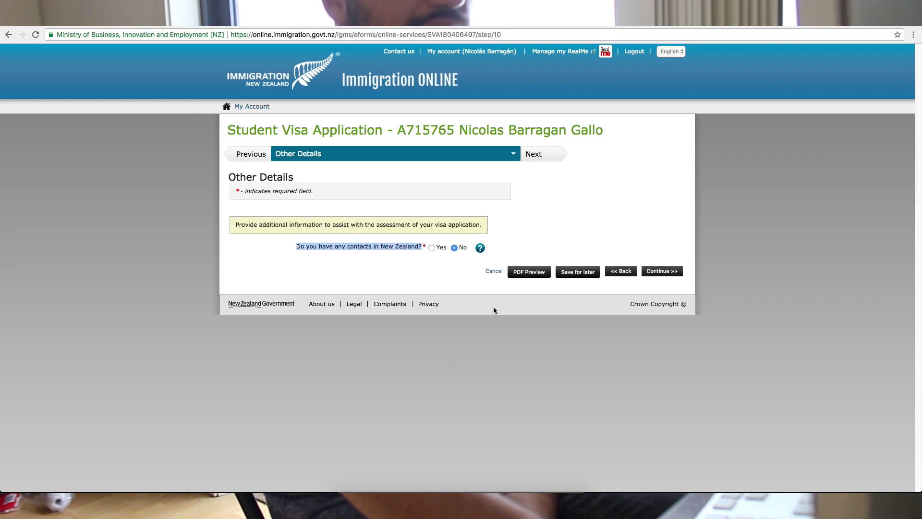
{"action": "left_click", "coordinate": [657, 273]}
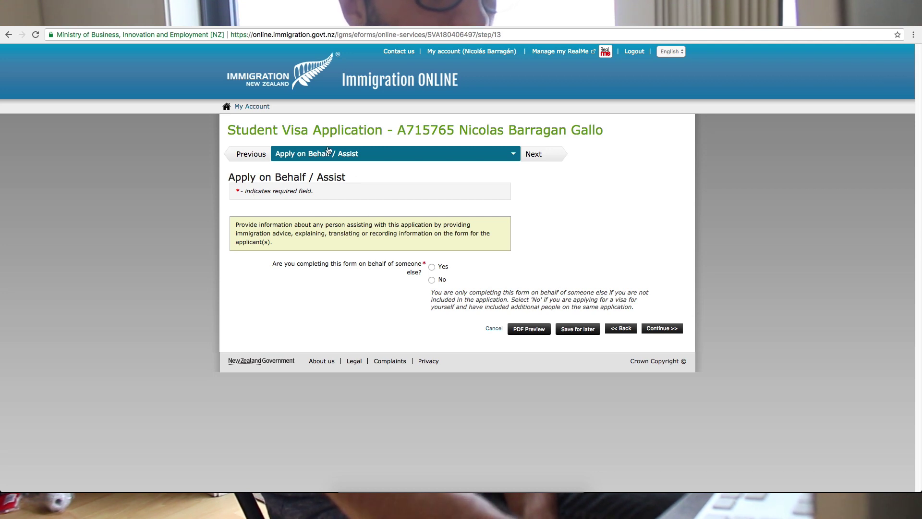
- Answer No to completing the form on someone else's behalf
{"action": "left_click_drag", "start_coordinate": [317, 171], "coordinate": [348, 180]}
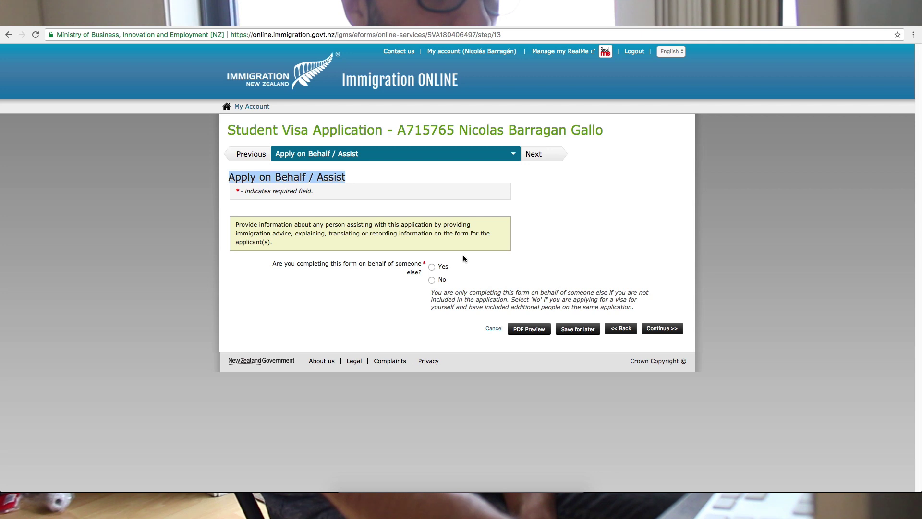
{"action": "left_click", "coordinate": [432, 267]}
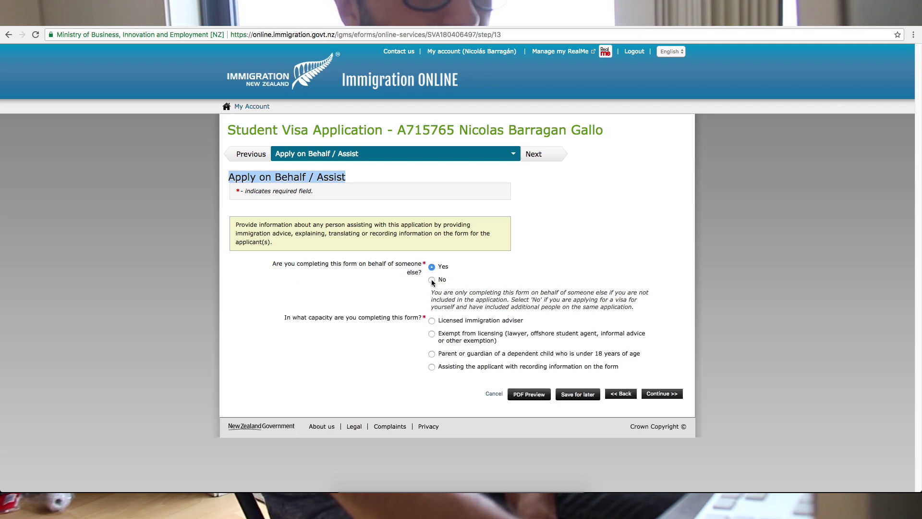
{"action": "left_click", "coordinate": [432, 267]}
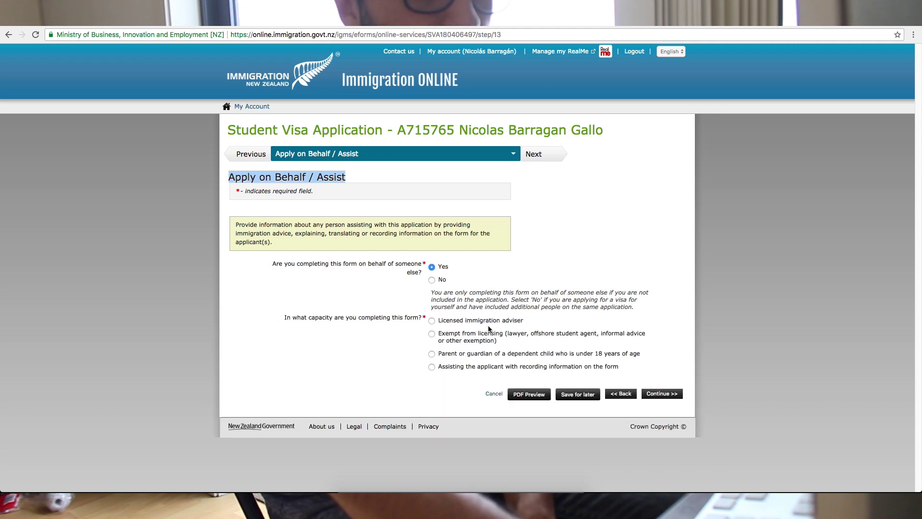
- Answer No to having received immigration advice and continue to Upload Documents
{"action": "left_click_drag", "start_coordinate": [438, 321], "coordinate": [525, 320]}
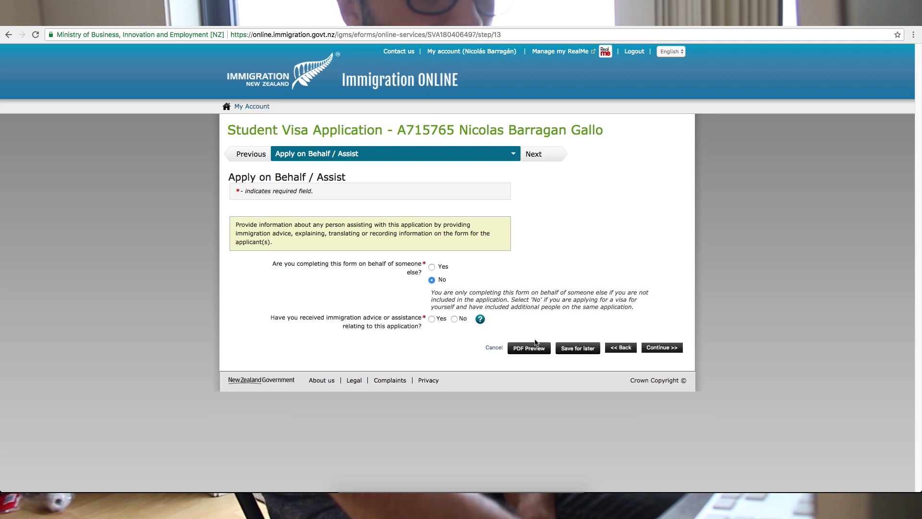
{"action": "left_click_drag", "start_coordinate": [270, 318], "coordinate": [327, 319]}
{"action": "left_click", "coordinate": [291, 304]}
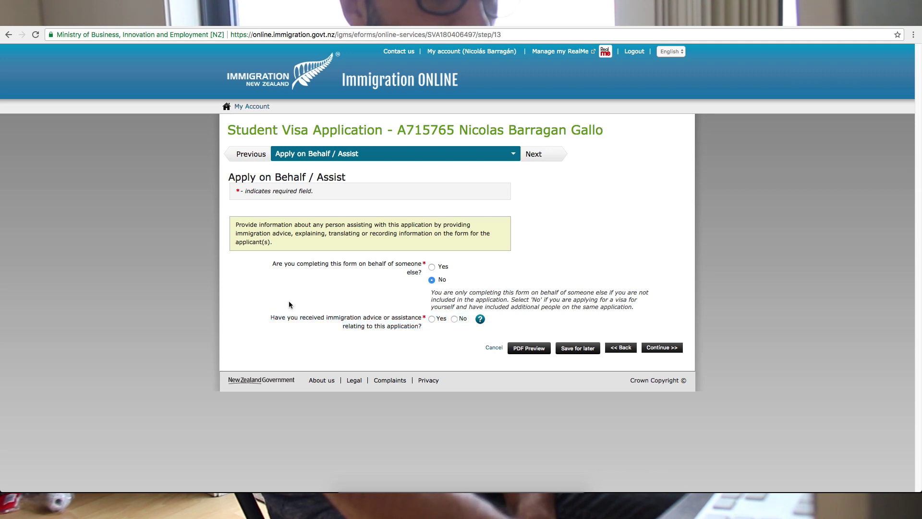
{"action": "left_click_drag", "start_coordinate": [261, 313], "coordinate": [411, 334]}
{"action": "left_click", "coordinate": [422, 322]}
{"action": "triple_click", "coordinate": [422, 320]}
{"action": "left_click", "coordinate": [422, 320]}
{"action": "left_click", "coordinate": [455, 319]}
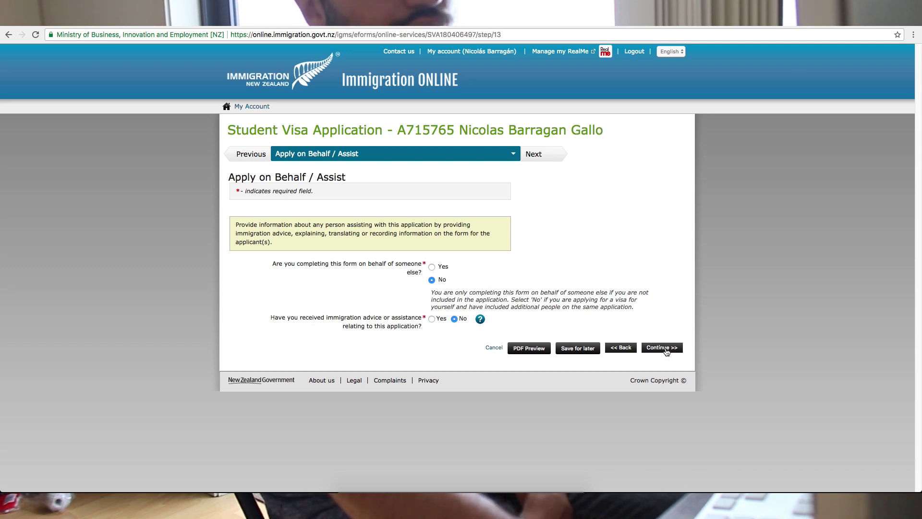
{"action": "left_click", "coordinate": [665, 350]}
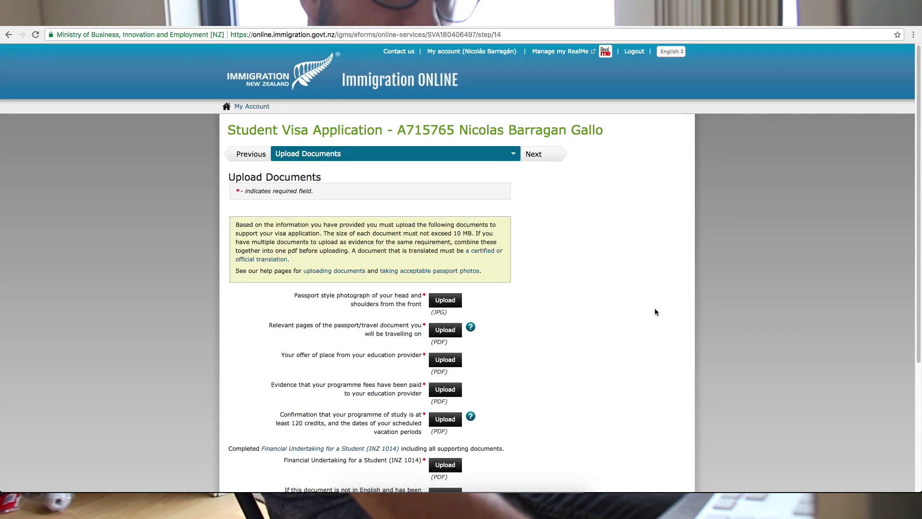
- Start a passport-style photo upload, then cancel the file chooser without picking a file
{"action": "scroll", "coordinate": [604, 306], "scroll_direction": "down", "scroll_amount": 2}
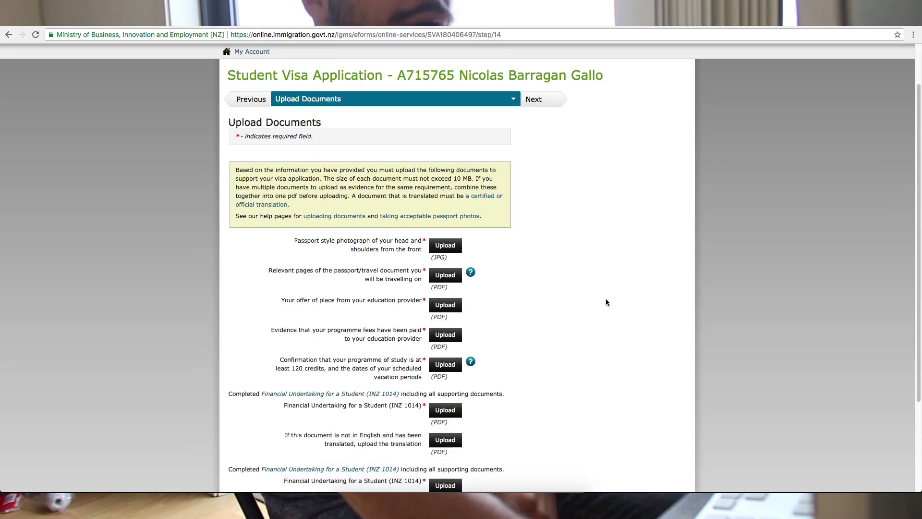
{"action": "scroll", "coordinate": [587, 302], "scroll_direction": "down", "scroll_amount": 5}
{"action": "scroll", "coordinate": [589, 300], "scroll_direction": "up", "scroll_amount": 10}
{"action": "scroll", "coordinate": [589, 300], "scroll_direction": "down", "scroll_amount": 8}
{"action": "scroll", "coordinate": [590, 301], "scroll_direction": "down", "scroll_amount": 2}
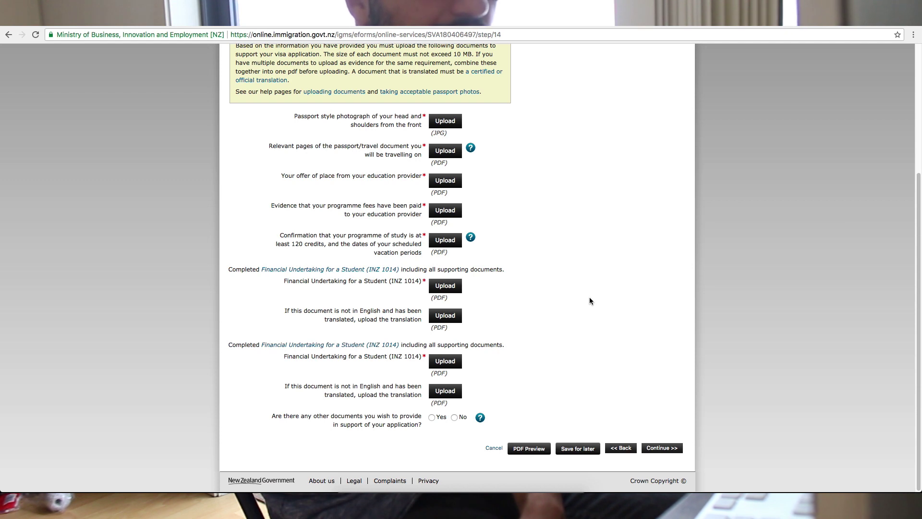
{"action": "left_click_drag", "start_coordinate": [296, 116], "coordinate": [419, 126]}
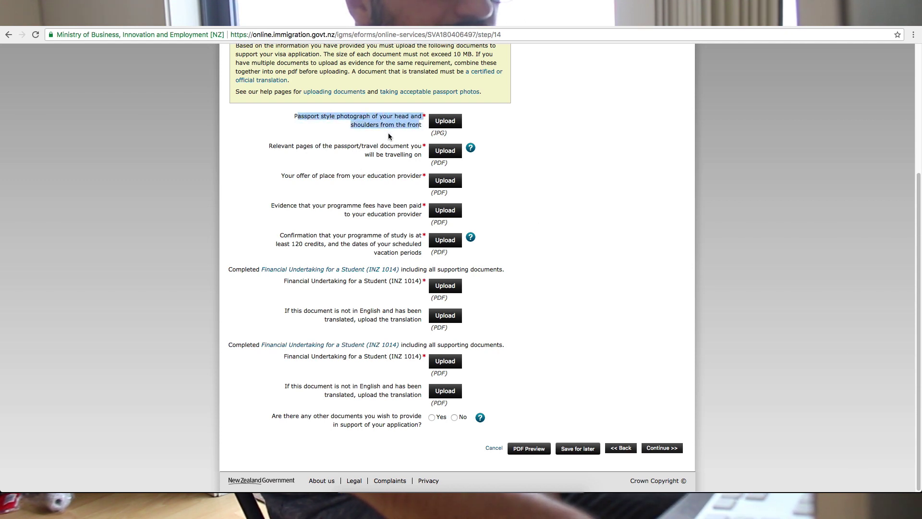
{"action": "left_click", "coordinate": [388, 136]}
{"action": "left_click", "coordinate": [416, 121]}
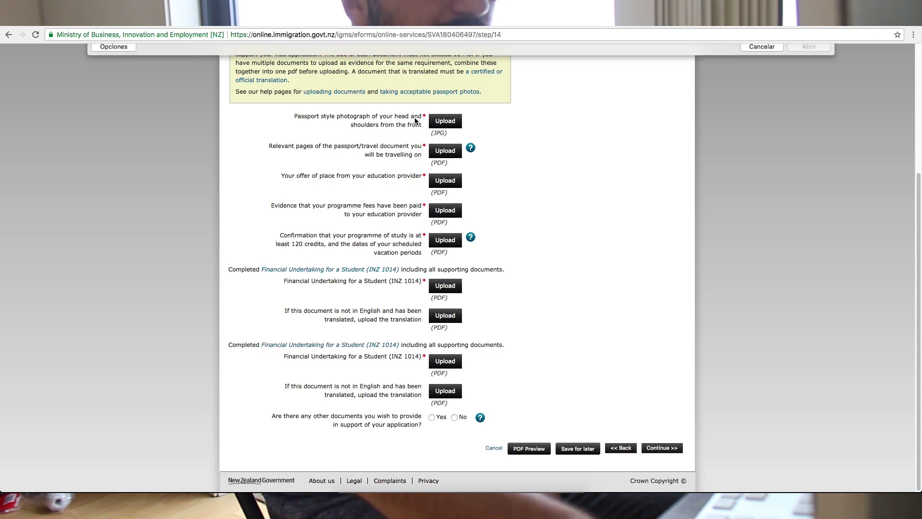
{"action": "key", "text": "Escape"}
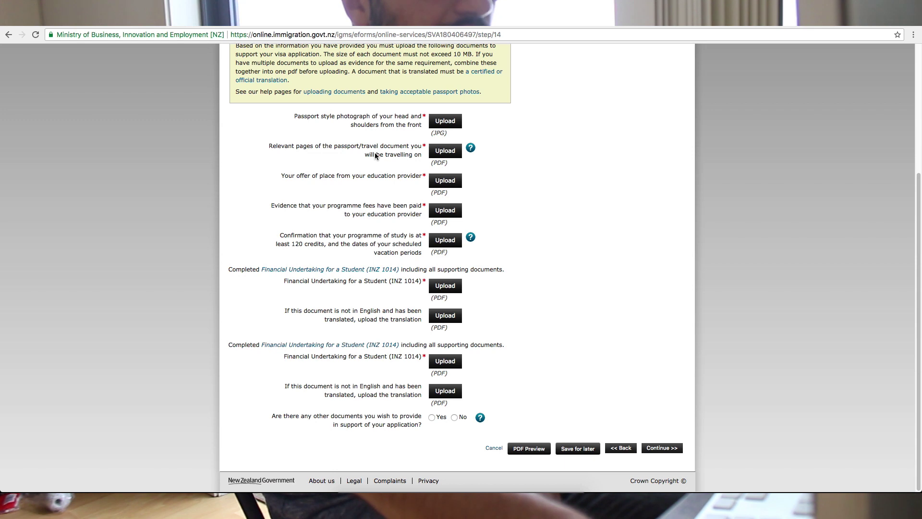
- Review the passport pages, programme fees and 120-credit study confirmation requirements
{"action": "left_click_drag", "start_coordinate": [269, 146], "coordinate": [420, 156]}
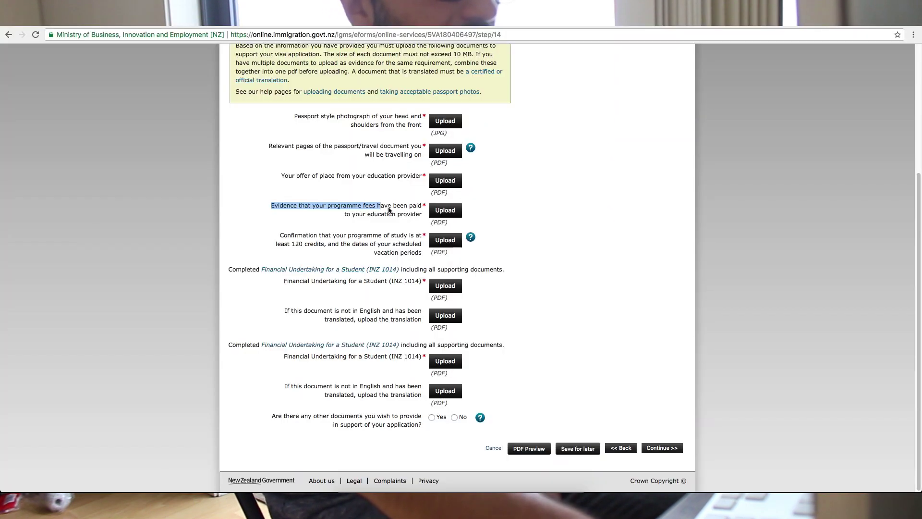
{"action": "triple_click", "coordinate": [423, 213]}
{"action": "triple_click", "coordinate": [421, 215]}
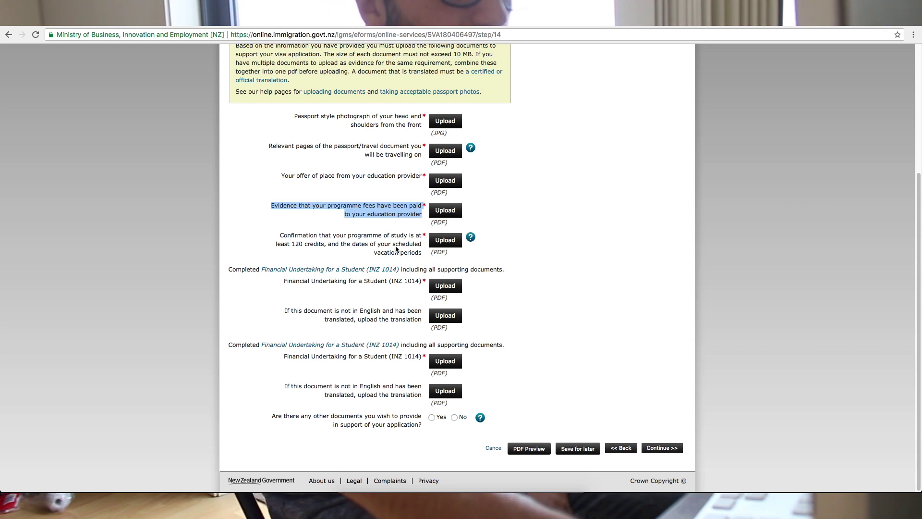
{"action": "left_click_drag", "start_coordinate": [278, 235], "coordinate": [409, 245]}
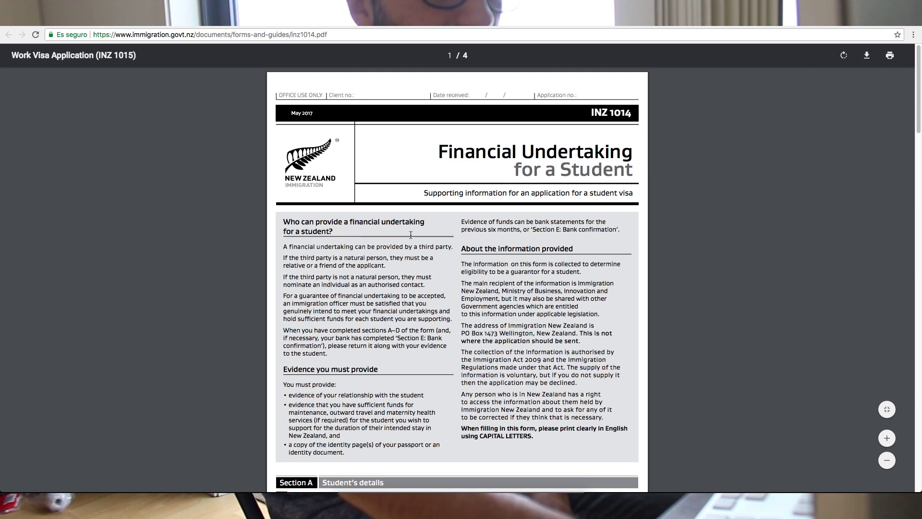
- Close the INZ 1014 Financial Undertaking PDF to return to the Upload Documents page
{"action": "scroll", "coordinate": [404, 232], "scroll_direction": "down", "scroll_amount": 20}
{"action": "scroll", "coordinate": [405, 235], "scroll_direction": "up", "scroll_amount": 15}
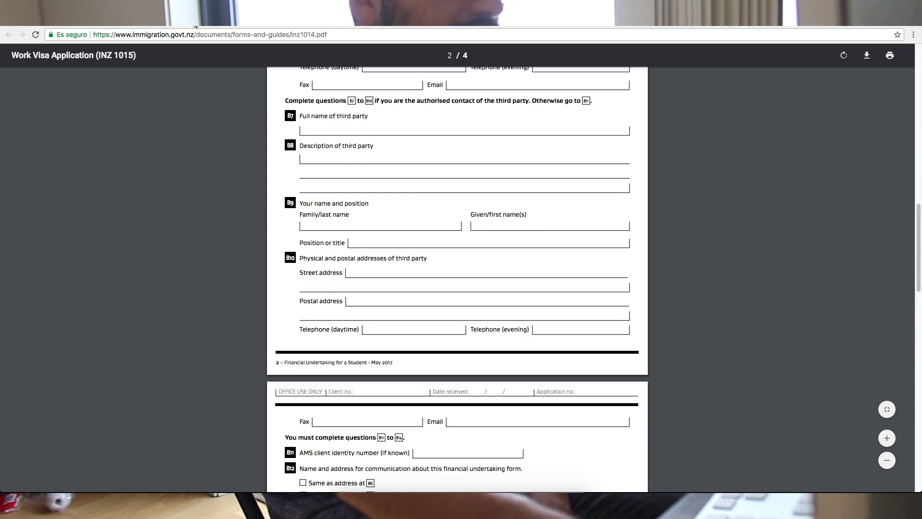
{"action": "key", "text": "super+w"}
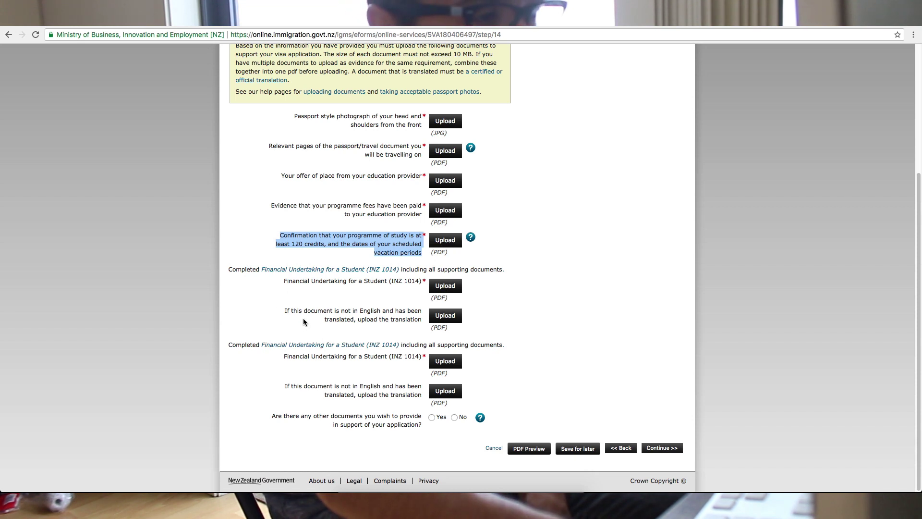
- Answer Yes to providing other documents and set the first entry's type to Academic transcript
{"action": "left_click_drag", "start_coordinate": [287, 311], "coordinate": [421, 318]}
{"action": "left_click", "coordinate": [416, 310]}
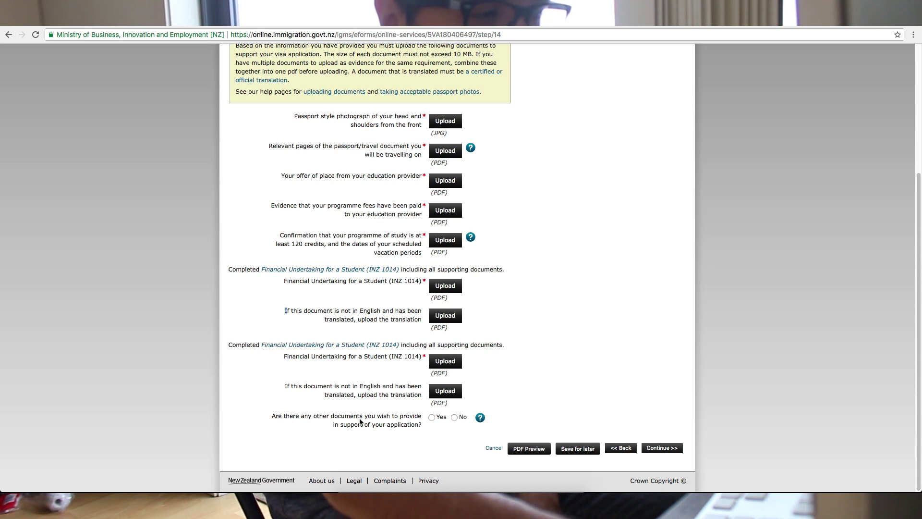
{"action": "left_click", "coordinate": [431, 417]}
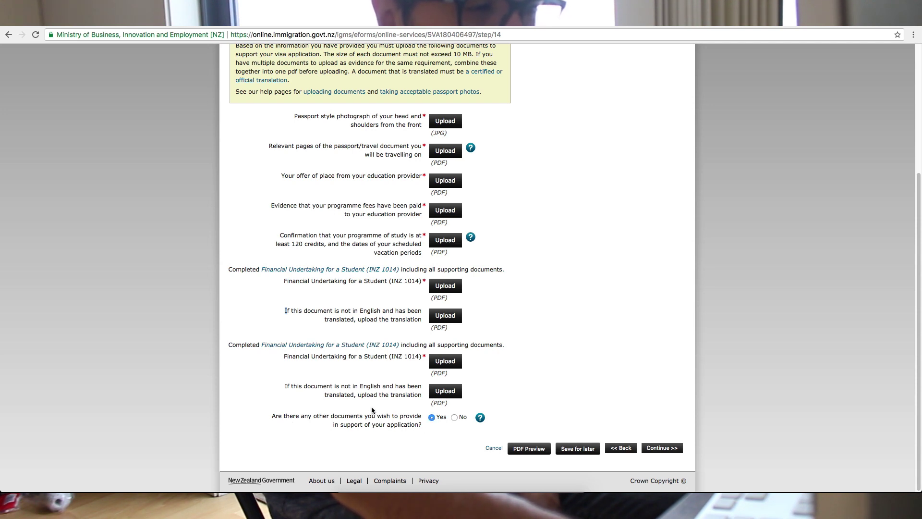
{"action": "scroll", "coordinate": [372, 406], "scroll_direction": "down", "scroll_amount": 3}
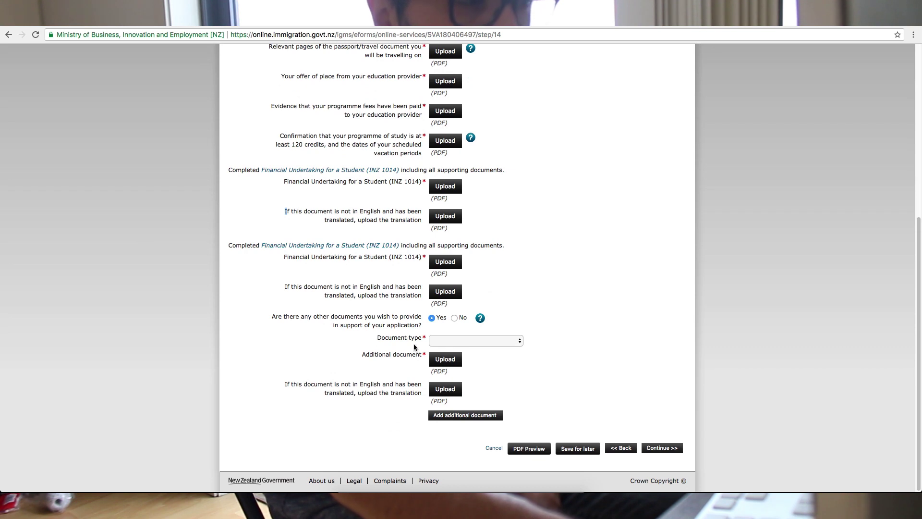
{"action": "left_click", "coordinate": [456, 342]}
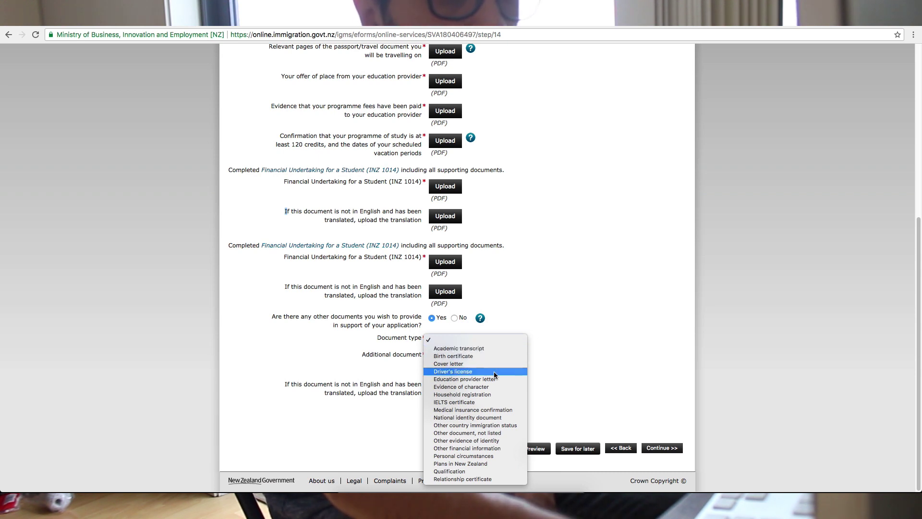
{"action": "left_click", "coordinate": [481, 349]}
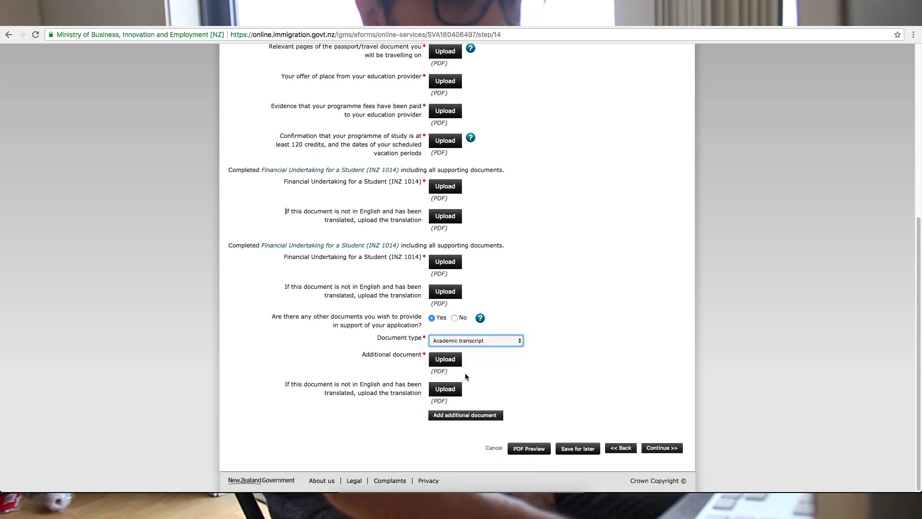
- Add a second document entry typed IELTS certificate, then a third entry
{"action": "left_click", "coordinate": [479, 414]}
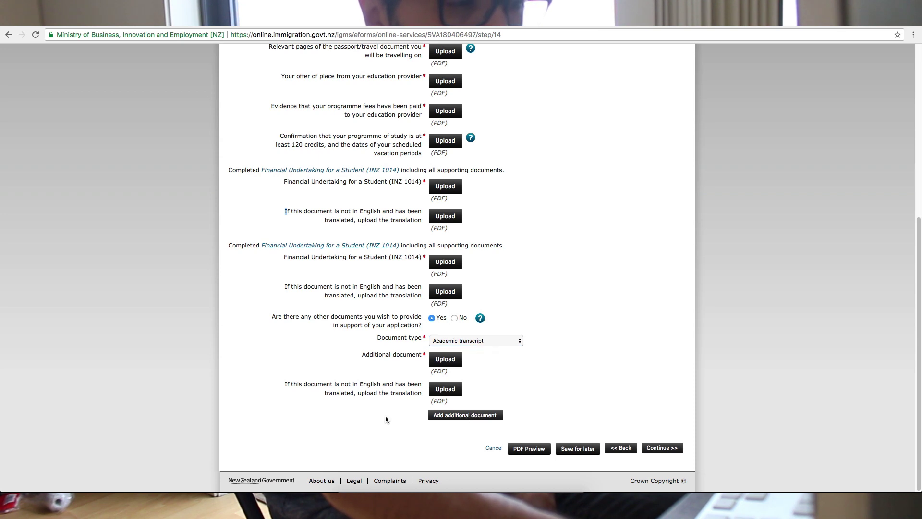
{"action": "scroll", "coordinate": [410, 416], "scroll_direction": "down", "scroll_amount": 3}
{"action": "left_click", "coordinate": [485, 340]}
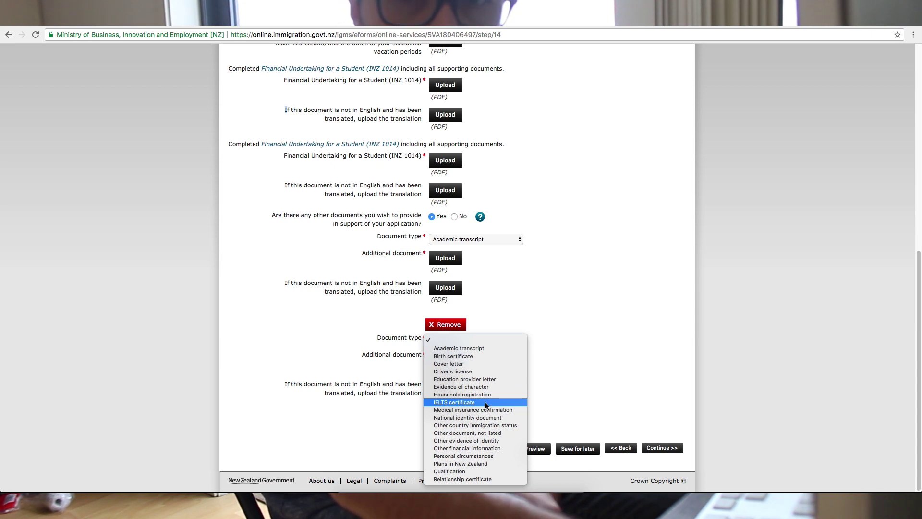
{"action": "left_click", "coordinate": [487, 405]}
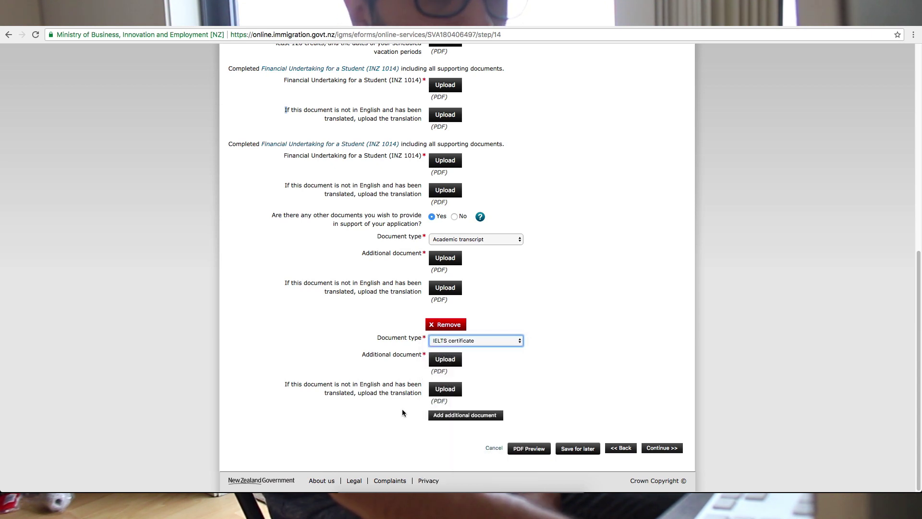
{"action": "left_click", "coordinate": [435, 416]}
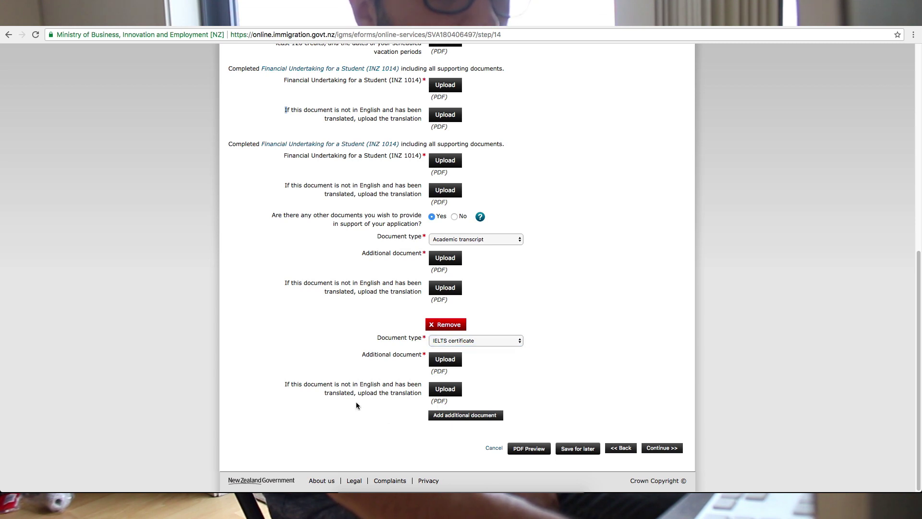
{"action": "left_click", "coordinate": [462, 340]}
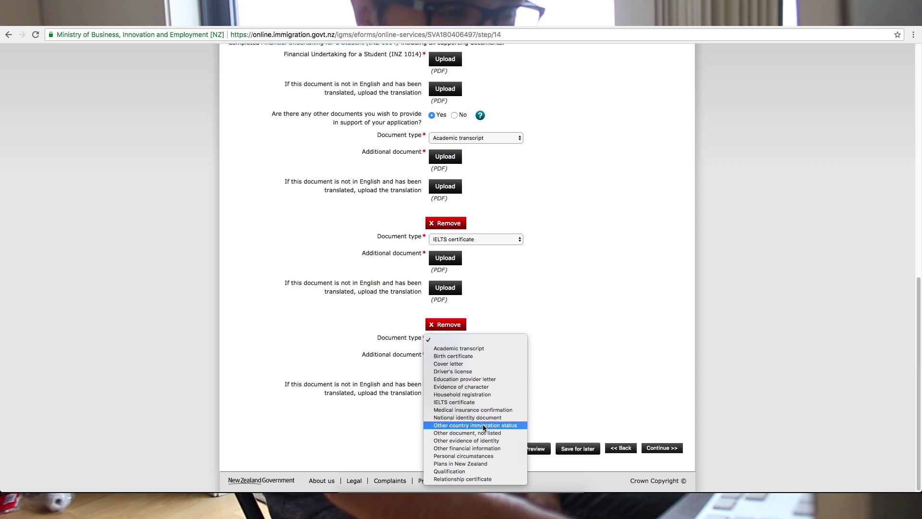
- Type the third entry as Personal circumstances and add a fourth typed Plans in New Zealand
{"action": "left_click", "coordinate": [473, 456]}
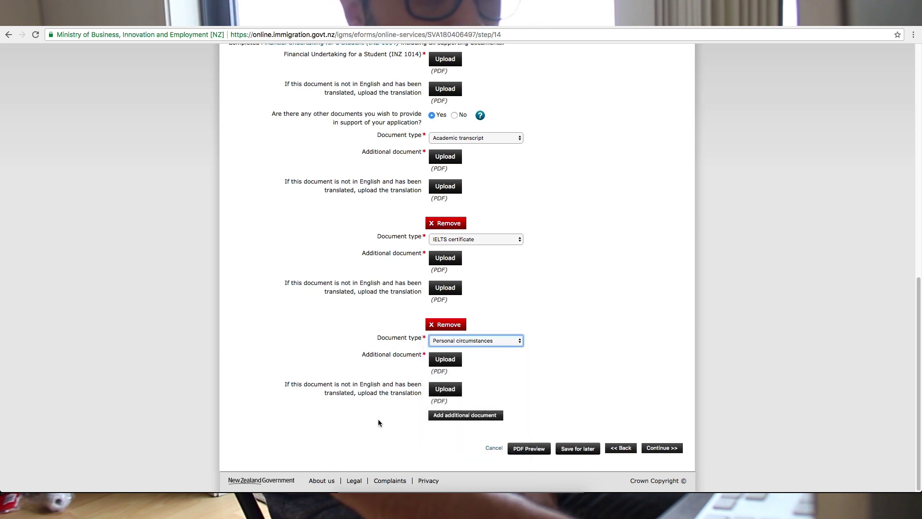
{"action": "left_click", "coordinate": [441, 423]}
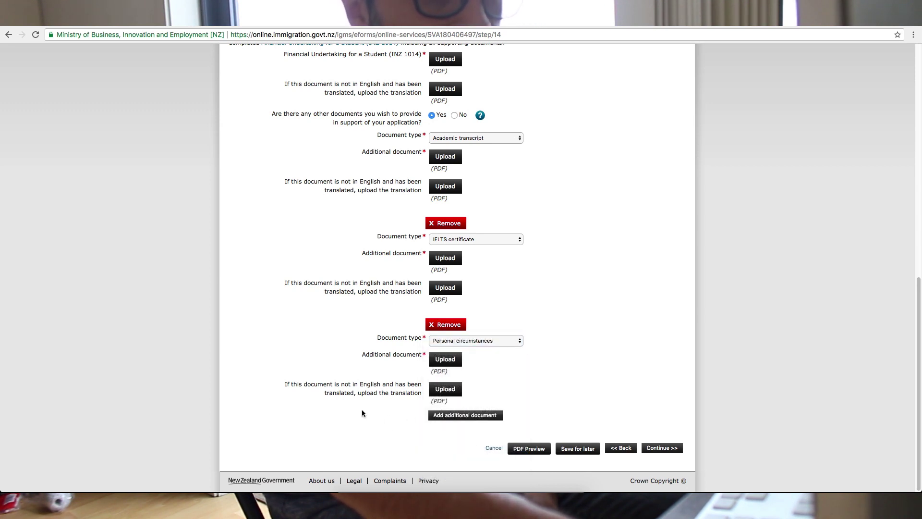
{"action": "scroll", "coordinate": [379, 414], "scroll_direction": "down", "scroll_amount": 3}
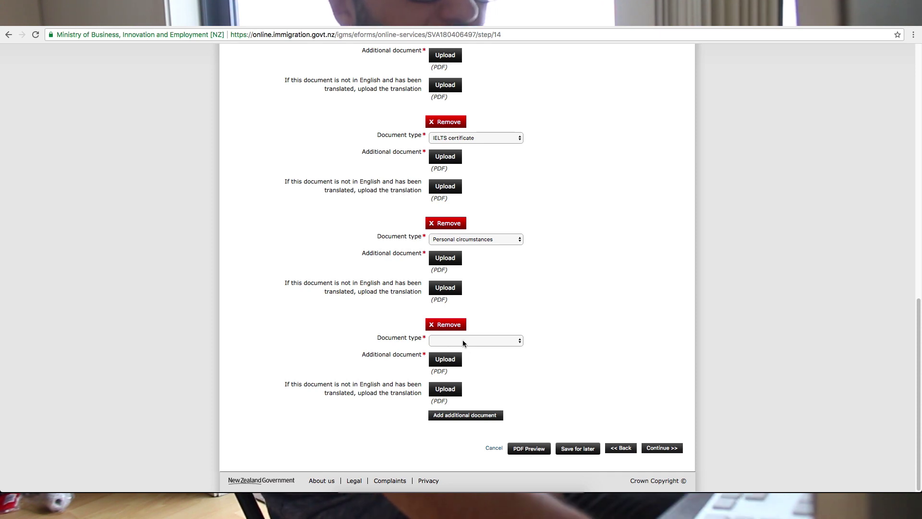
{"action": "left_click", "coordinate": [464, 340]}
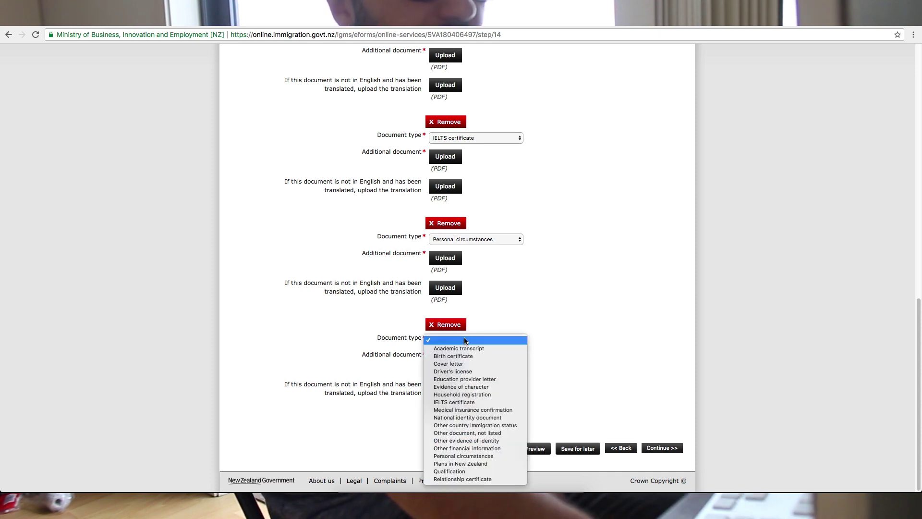
{"action": "left_click", "coordinate": [481, 463]}
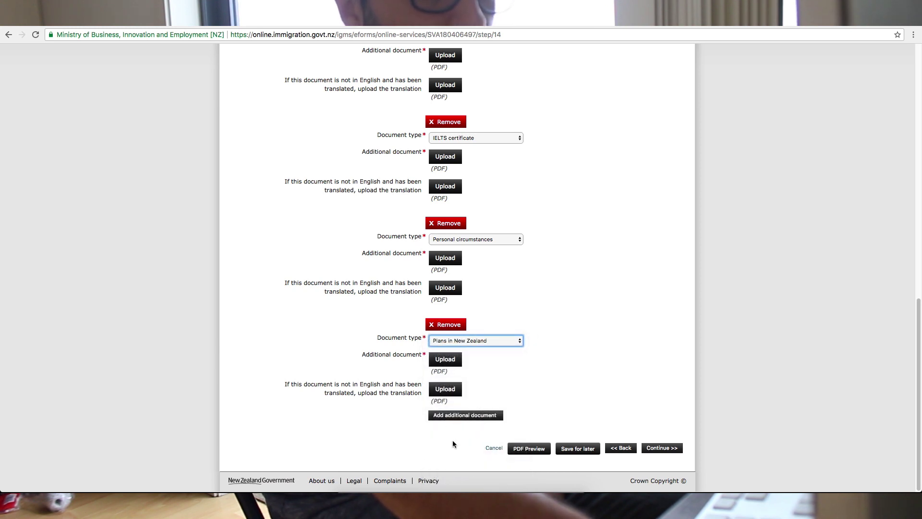
- Add a fifth entry typed Medical insurance confirmation and continue to the Declaration
{"action": "left_click", "coordinate": [454, 416]}
{"action": "scroll", "coordinate": [370, 422], "scroll_direction": "down", "scroll_amount": 2}
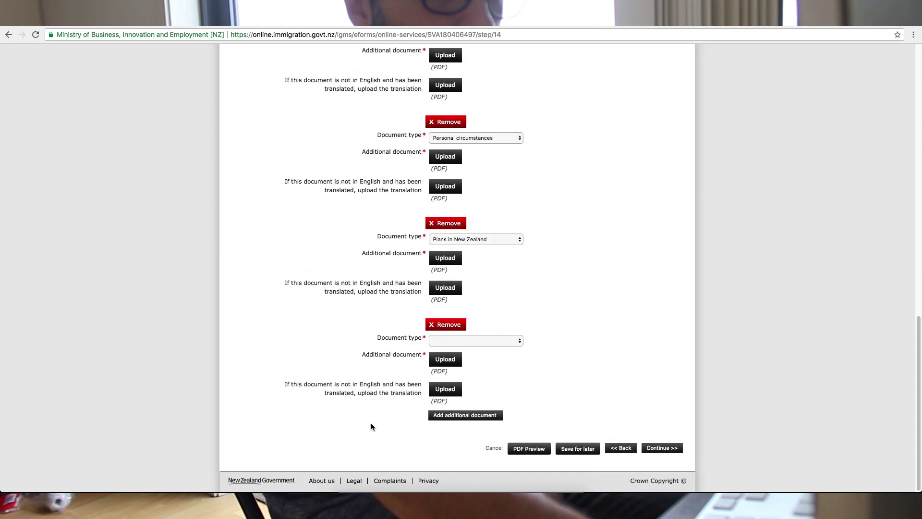
{"action": "left_click", "coordinate": [486, 339]}
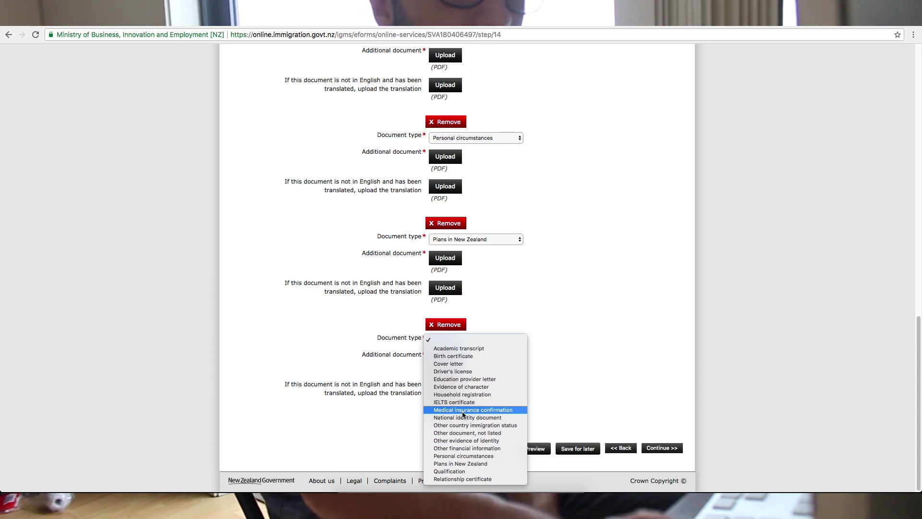
{"action": "left_click", "coordinate": [463, 411]}
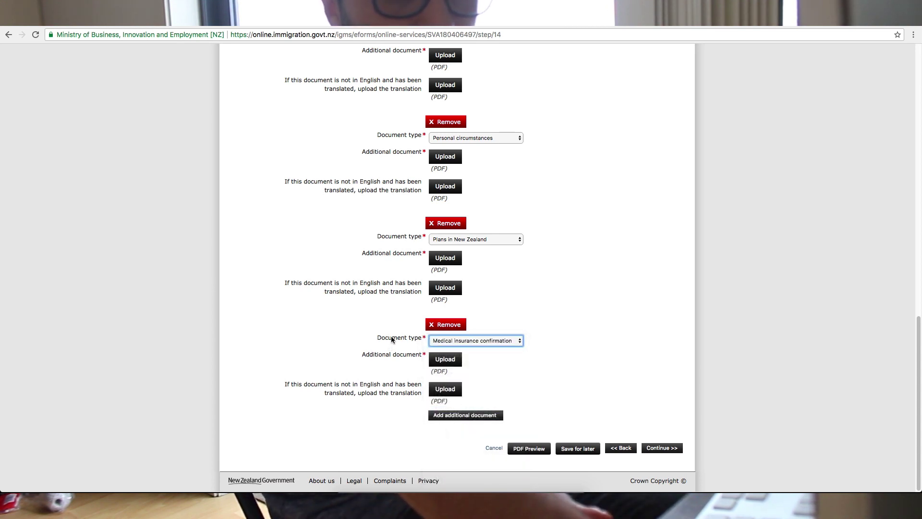
{"action": "scroll", "coordinate": [390, 339], "scroll_direction": "up", "scroll_amount": 10}
{"action": "scroll", "coordinate": [391, 339], "scroll_direction": "down", "scroll_amount": 9}
{"action": "scroll", "coordinate": [391, 340], "scroll_direction": "down", "scroll_amount": 1}
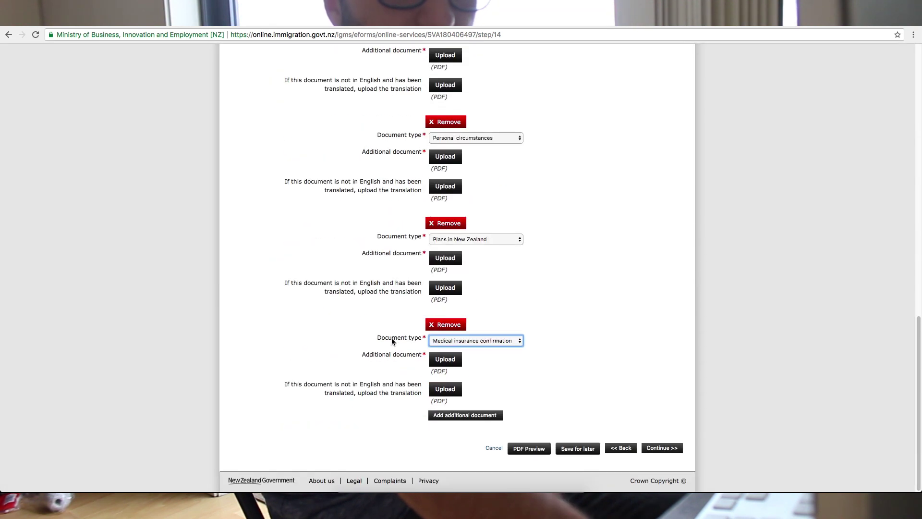
{"action": "left_click", "coordinate": [663, 450]}
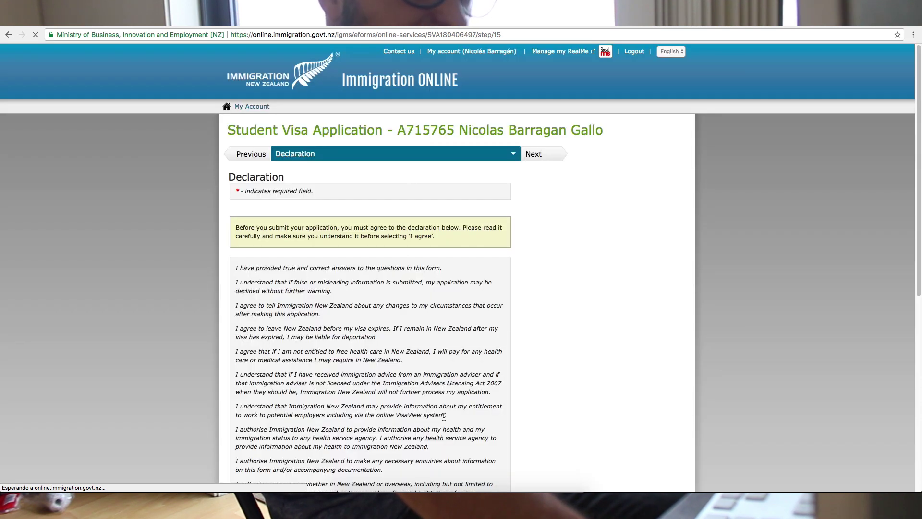
- Tick the 'I agree' box at the bottom of the Declaration page
{"action": "scroll", "coordinate": [447, 424], "scroll_direction": "down", "scroll_amount": 4}
{"action": "scroll", "coordinate": [448, 423], "scroll_direction": "down", "scroll_amount": 4}
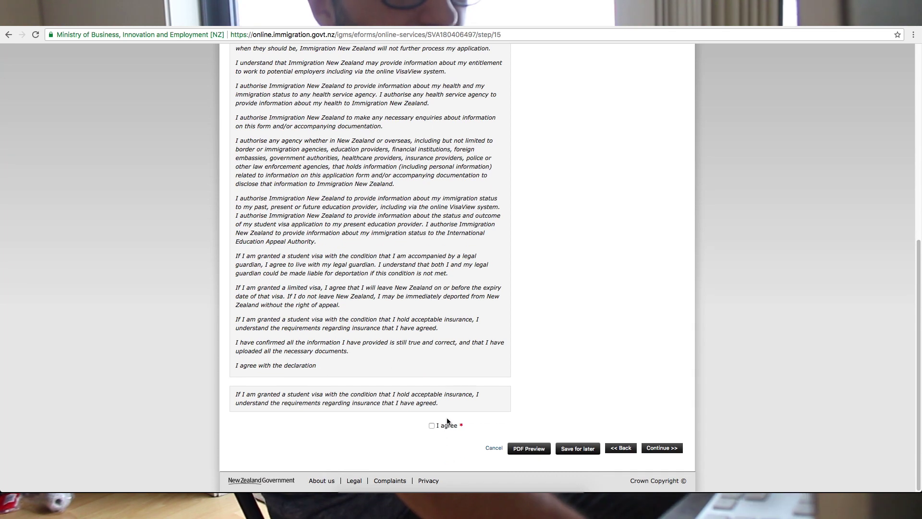
{"action": "scroll", "coordinate": [448, 422], "scroll_direction": "up", "scroll_amount": 4}
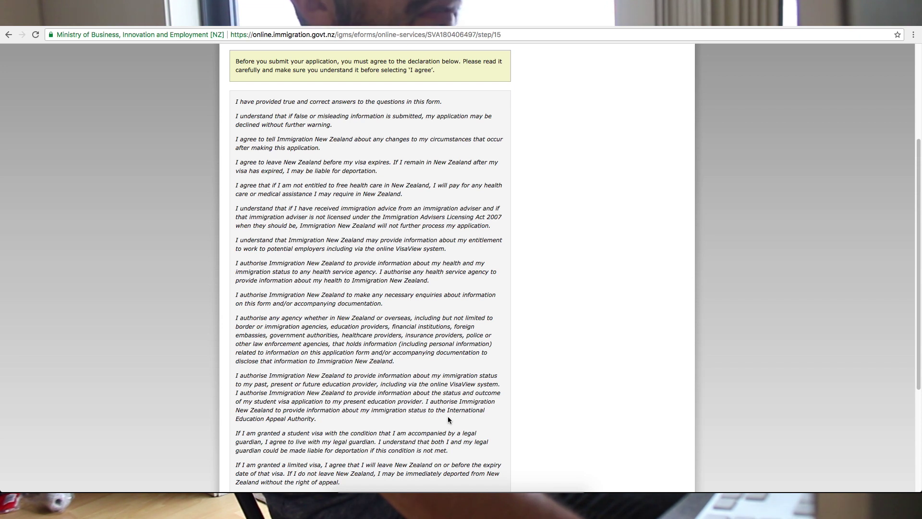
{"action": "scroll", "coordinate": [449, 419], "scroll_direction": "down", "scroll_amount": 3}
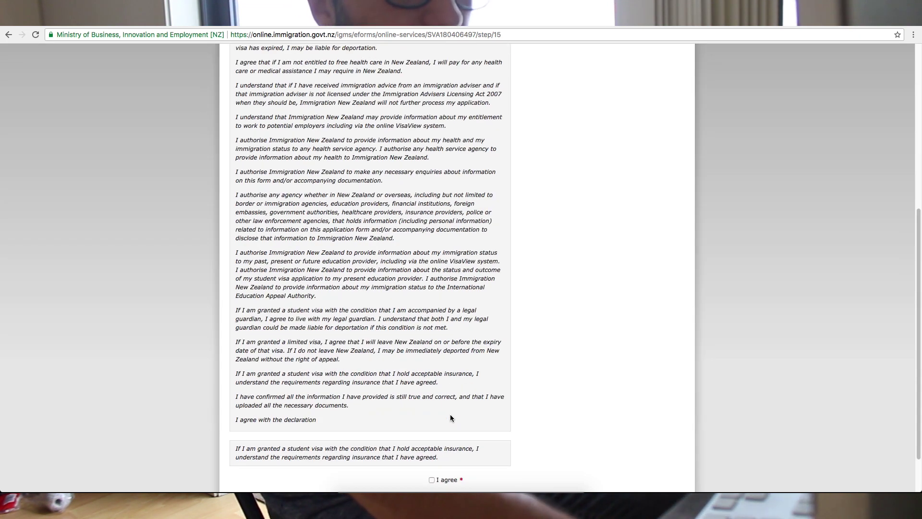
{"action": "scroll", "coordinate": [451, 418], "scroll_direction": "down", "scroll_amount": 1}
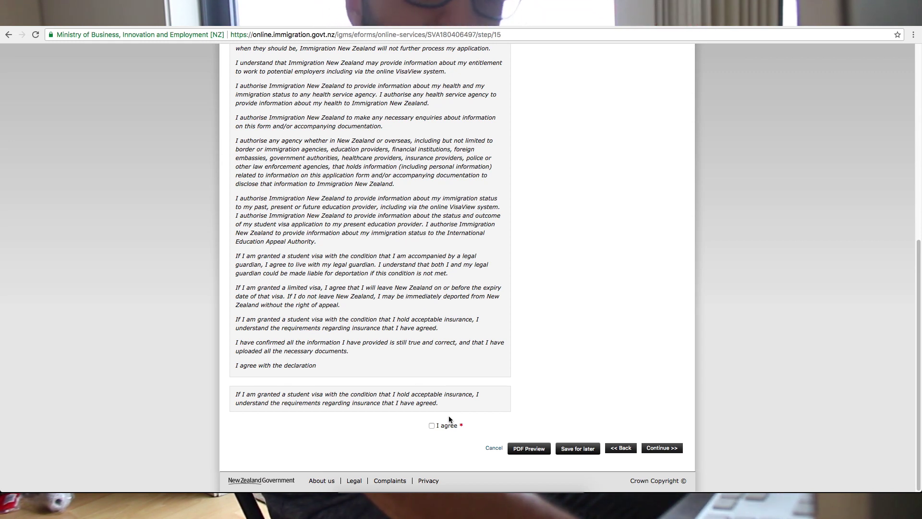
{"action": "scroll", "coordinate": [451, 420], "scroll_direction": "up", "scroll_amount": 1}
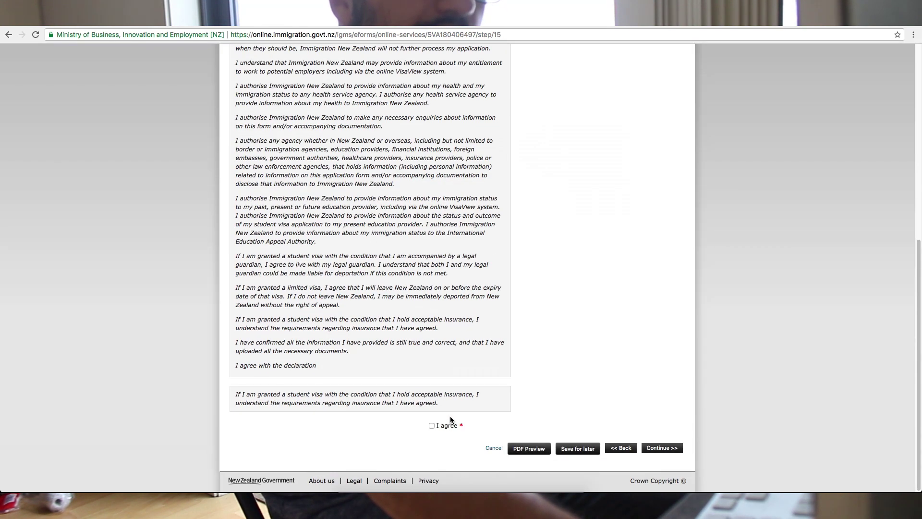
{"action": "left_click", "coordinate": [432, 425]}
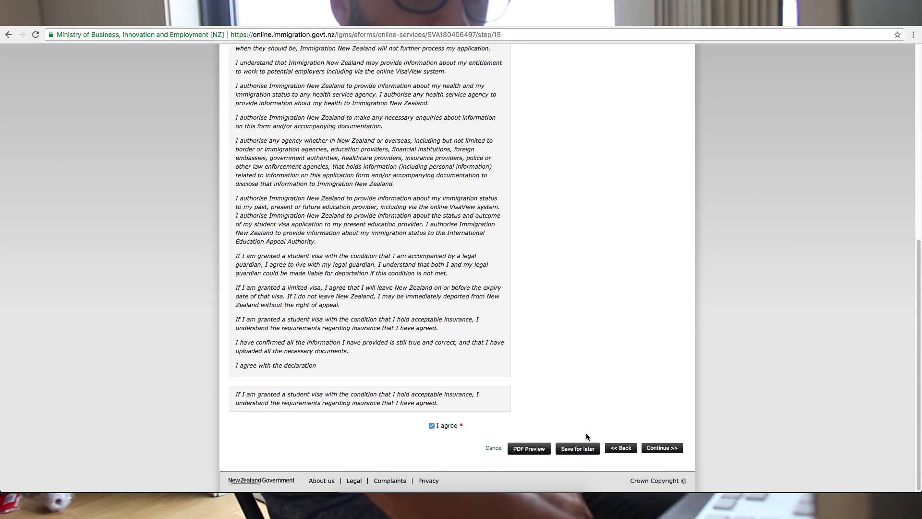